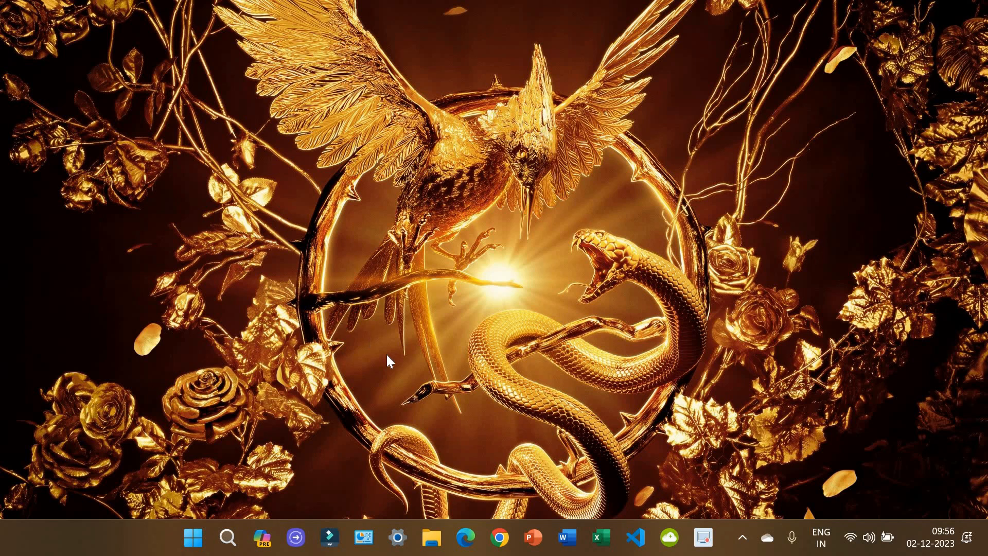
Step: Open Chrome maximized and search Google for 'e granthalaya 3.0' from the address-bar suggestion
{"action": "left_click", "coordinate": [498, 541]}
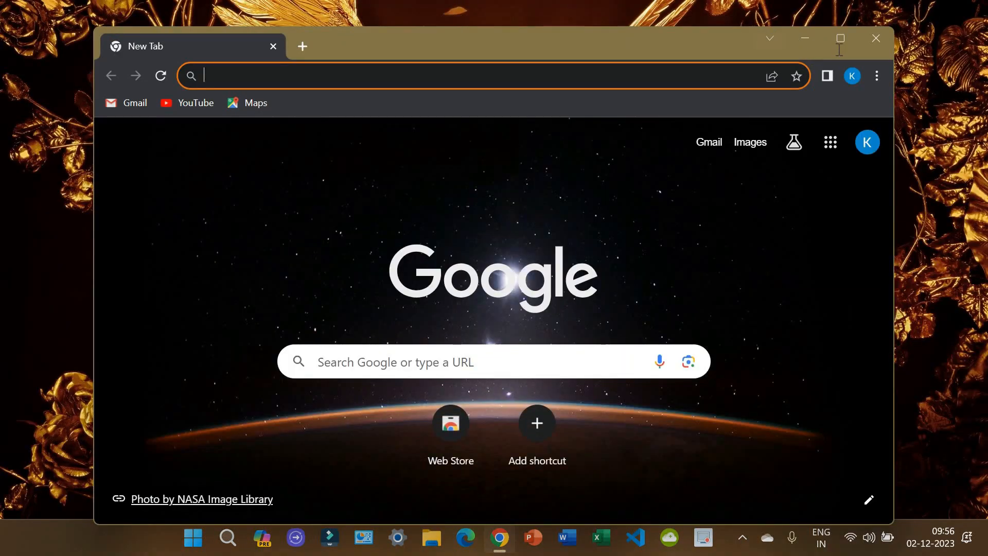
{"action": "left_click", "coordinate": [840, 38]}
{"action": "left_click", "coordinate": [417, 46]}
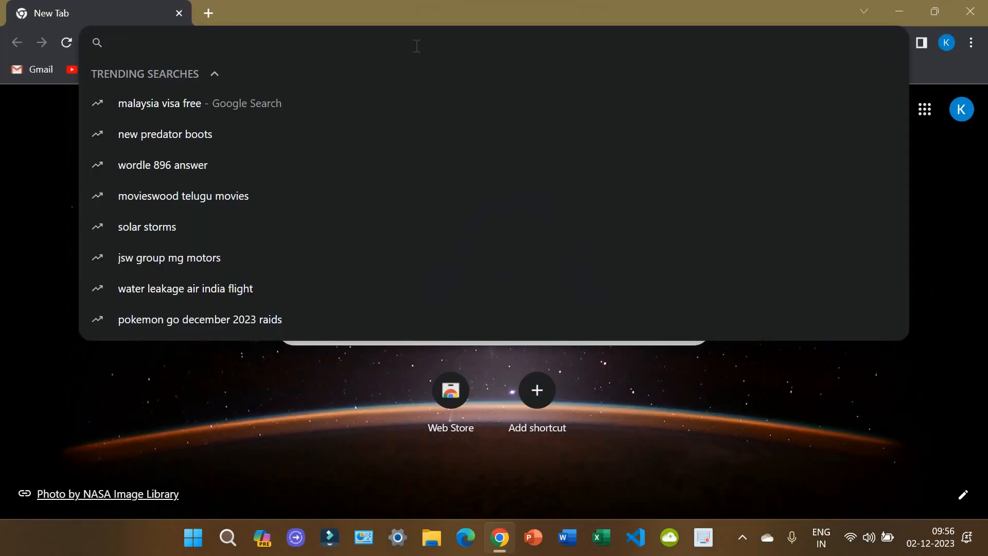
{"action": "type", "text": "e"}
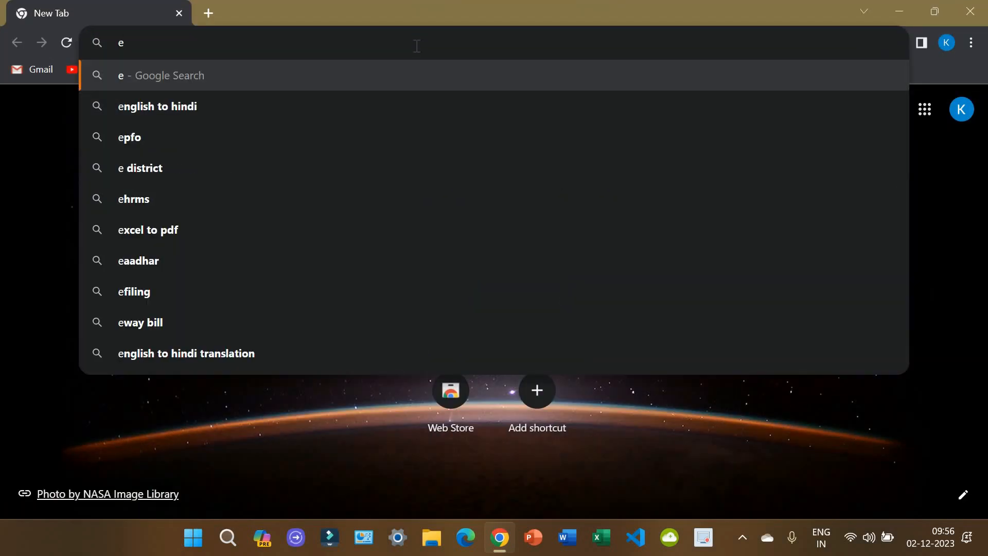
{"action": "type", "text": "gt"}
{"action": "key", "text": "BackSpace"}
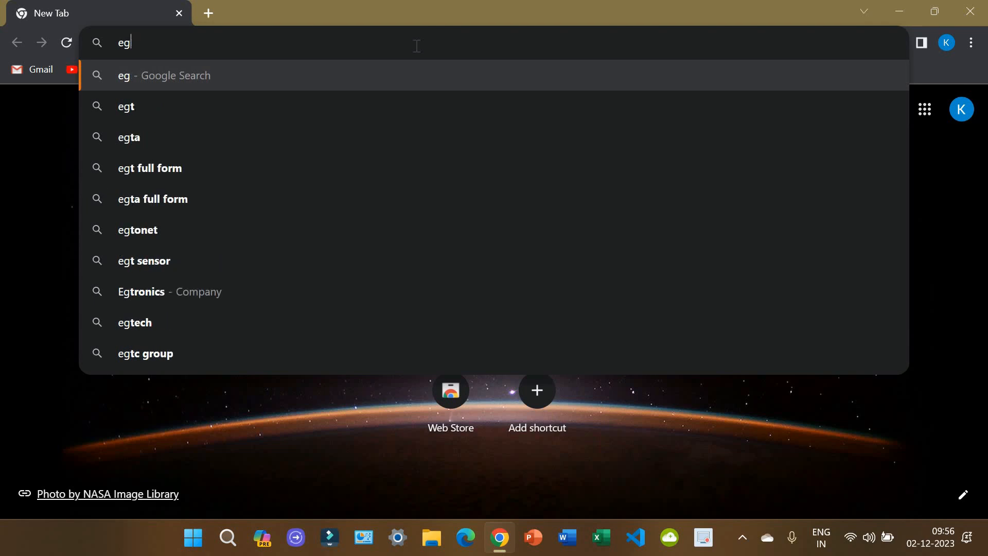
{"action": "type", "text": "ranth"}
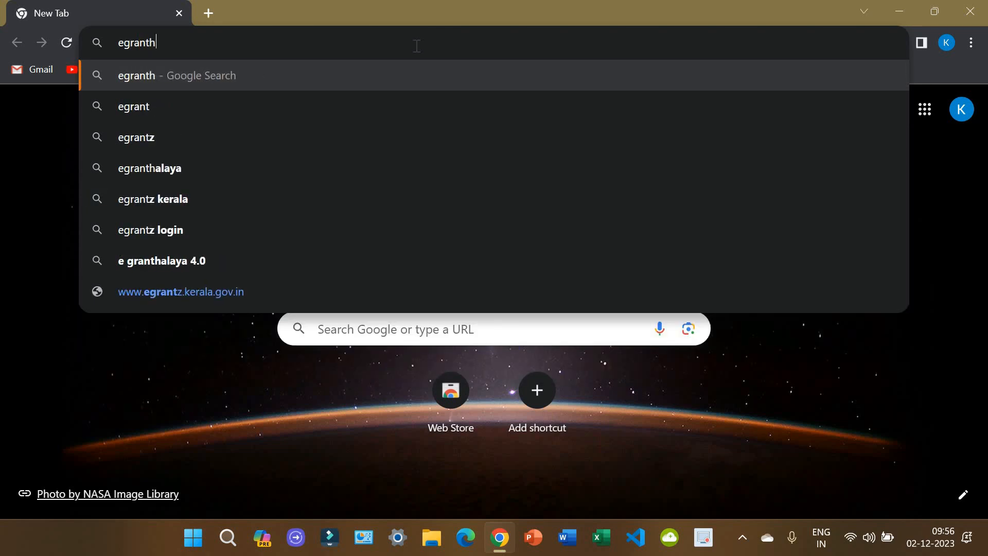
{"action": "type", "text": "al"}
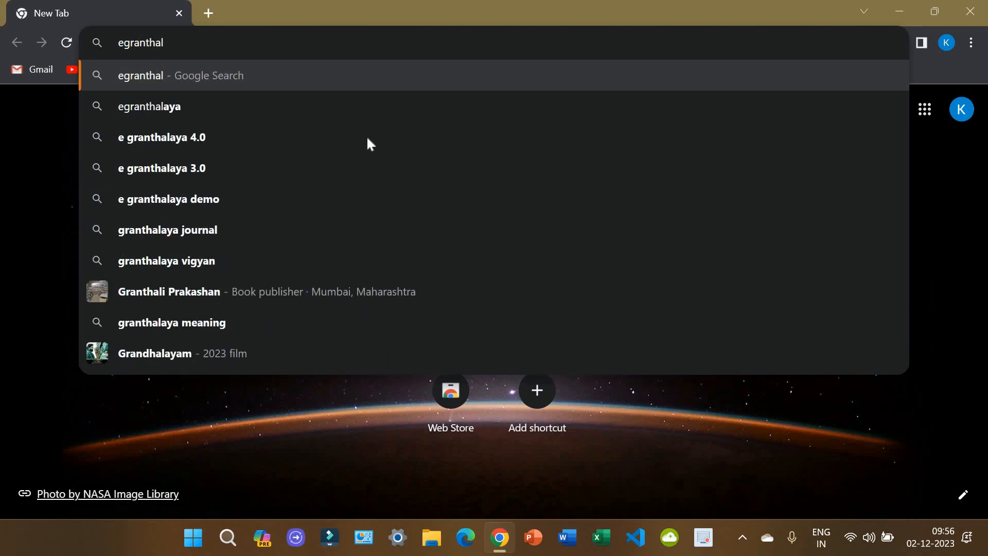
{"action": "left_click", "coordinate": [374, 169]}
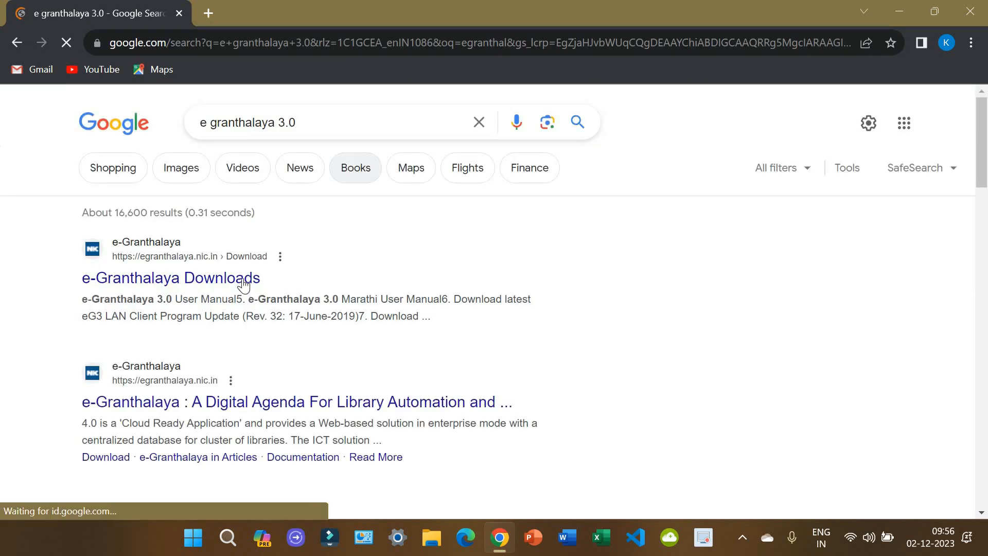
Step: Open the e-Granthalaya Downloads result and scroll through its 17 downloadable items
{"action": "left_click", "coordinate": [173, 285]}
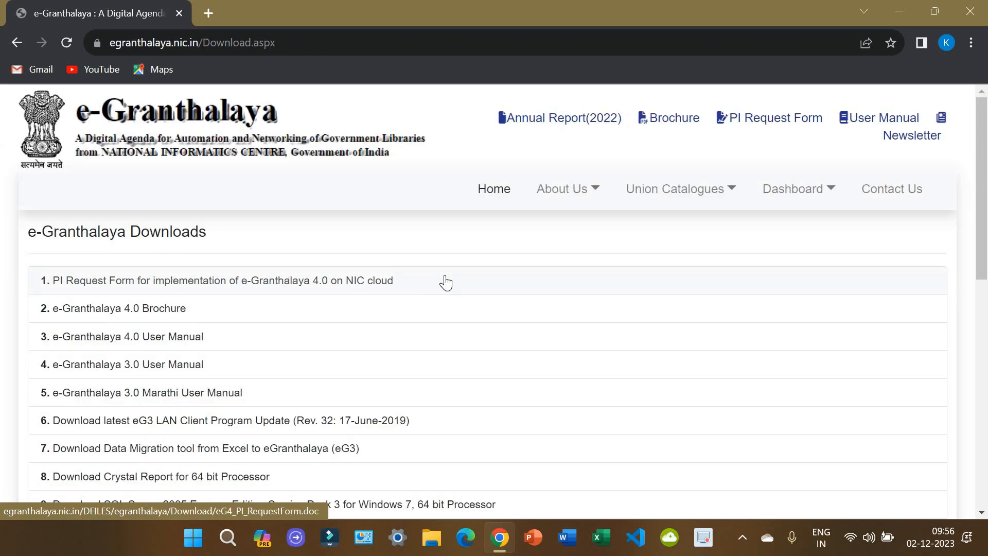
{"action": "scroll", "coordinate": [526, 282], "scroll_direction": "down", "scroll_amount": 3}
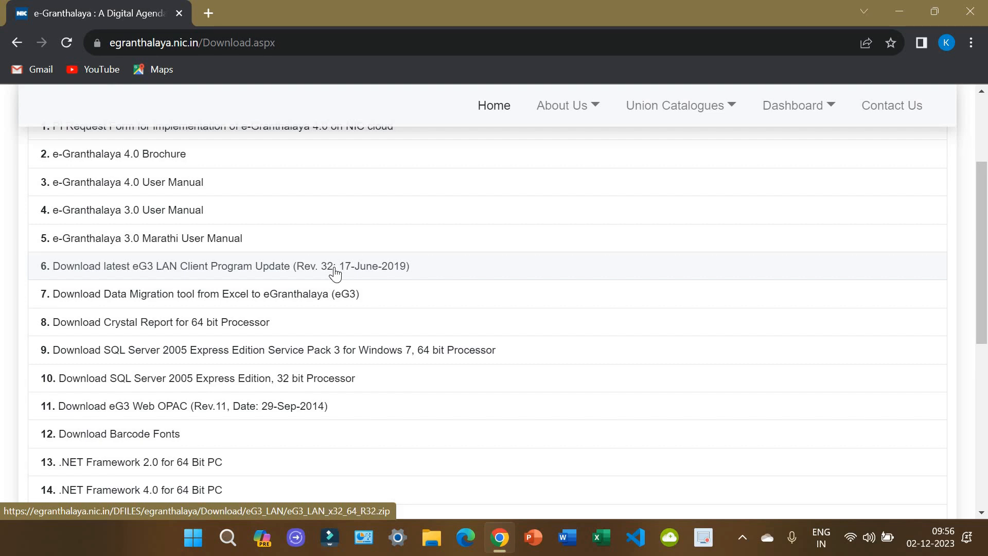
{"action": "scroll", "coordinate": [319, 283], "scroll_direction": "down", "scroll_amount": 3}
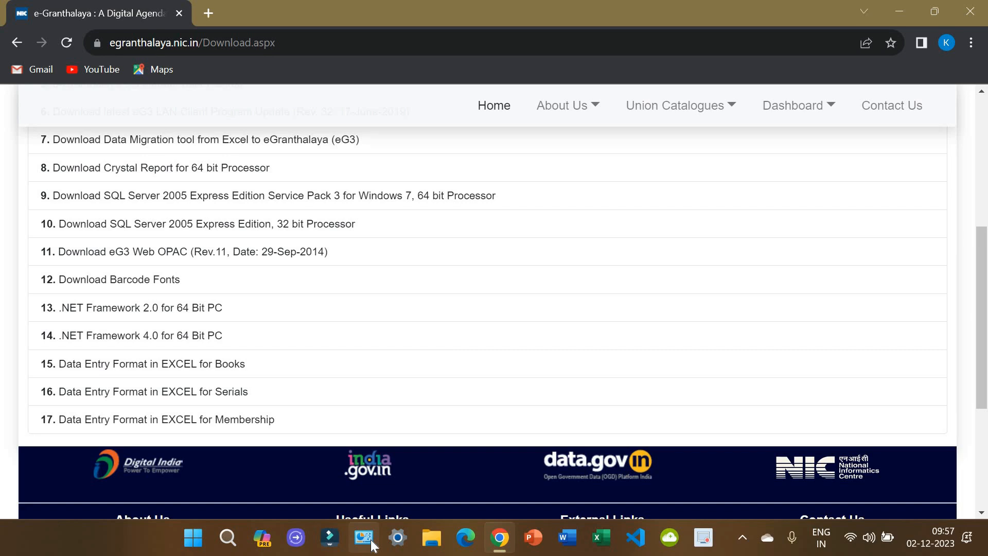
Step: Find Control Panel through Windows search and open its list of installed programs
{"action": "left_click", "coordinate": [227, 549]}
{"action": "type", "text": "c"}
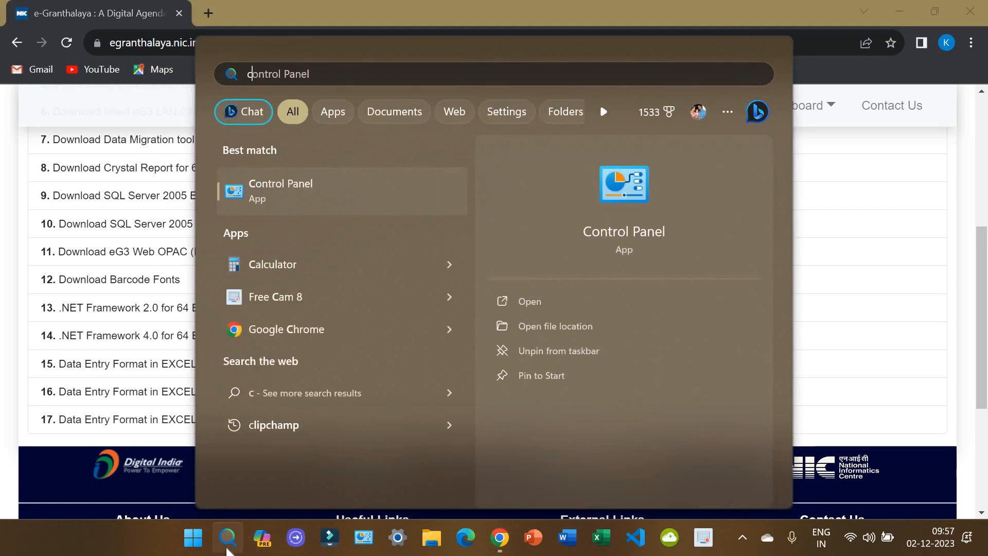
{"action": "type", "text": "on"}
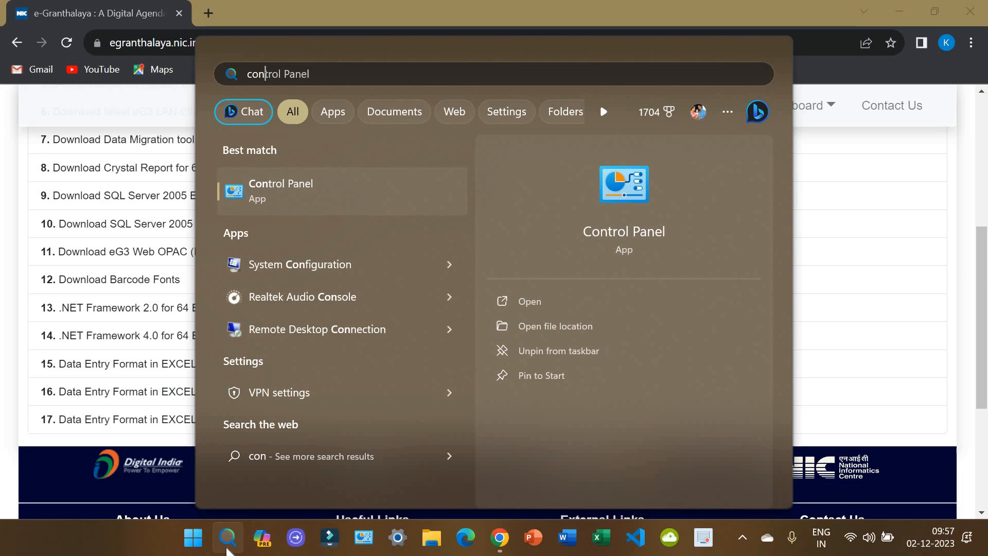
{"action": "left_click", "coordinate": [319, 183]}
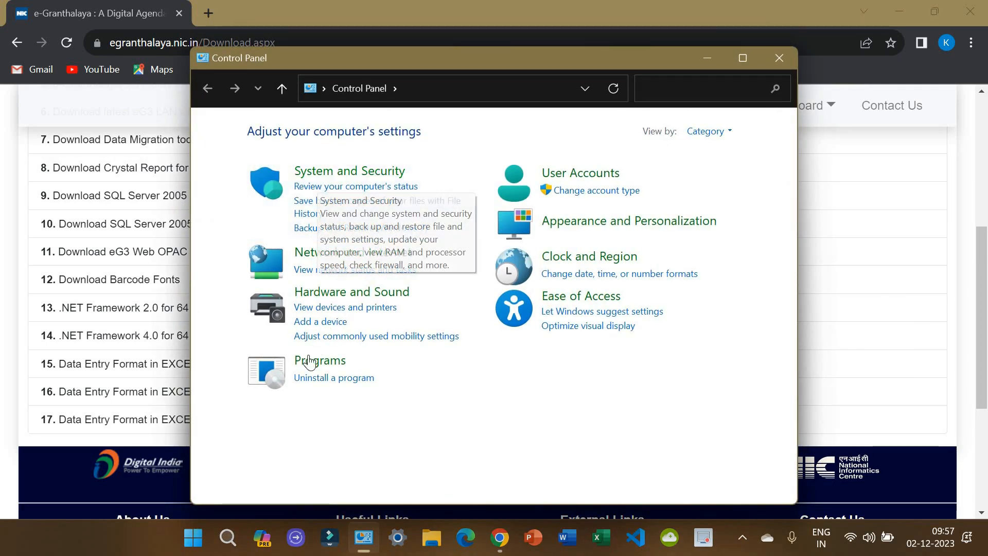
{"action": "left_click", "coordinate": [344, 381]}
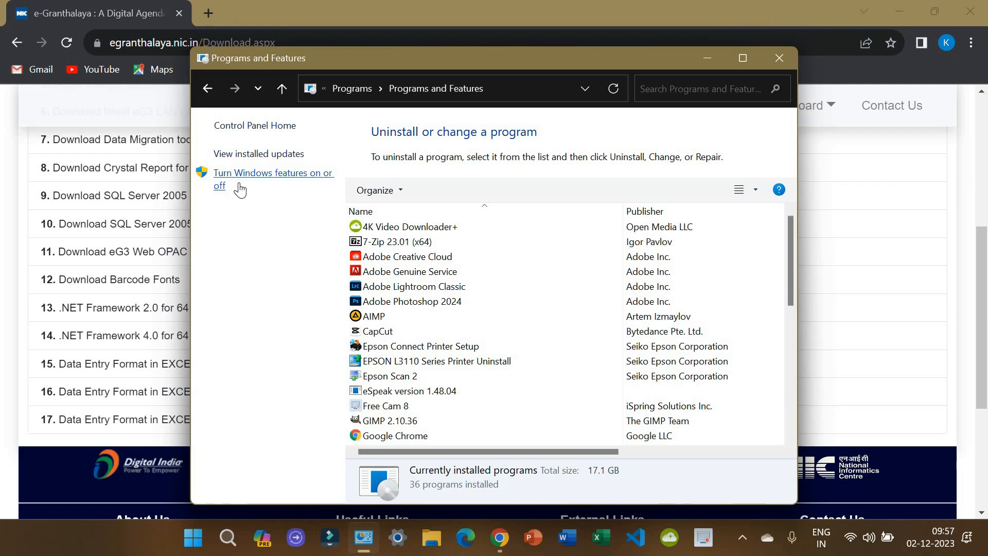
Step: Turn on .NET Framework 3.5 in Windows features, letting Windows Update download the files
{"action": "left_click", "coordinate": [293, 181]}
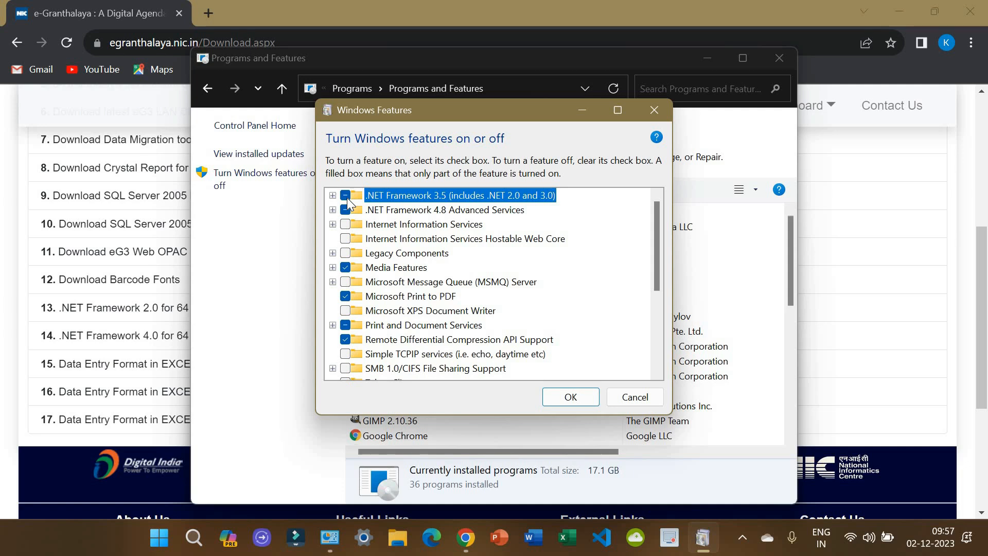
{"action": "left_click", "coordinate": [565, 400]}
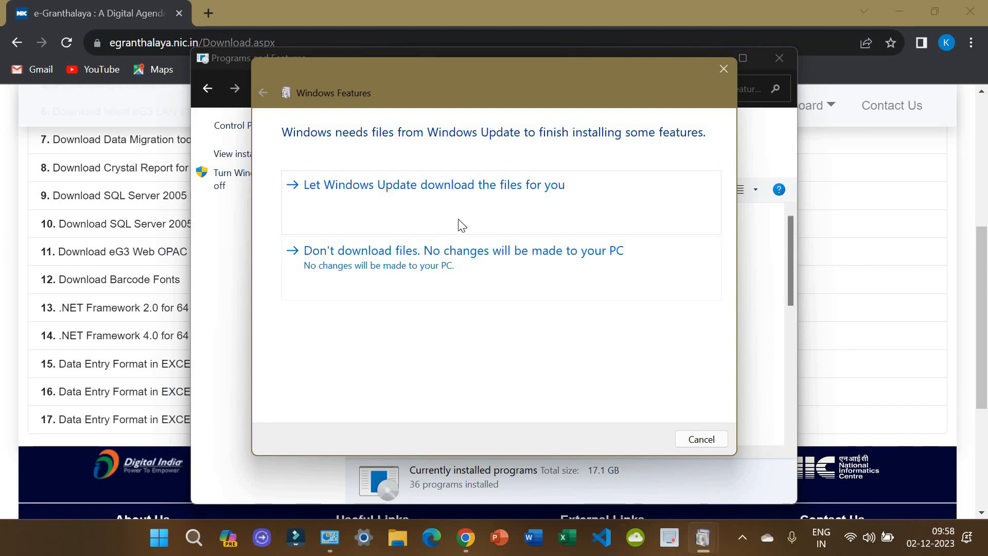
{"action": "left_click", "coordinate": [523, 217]}
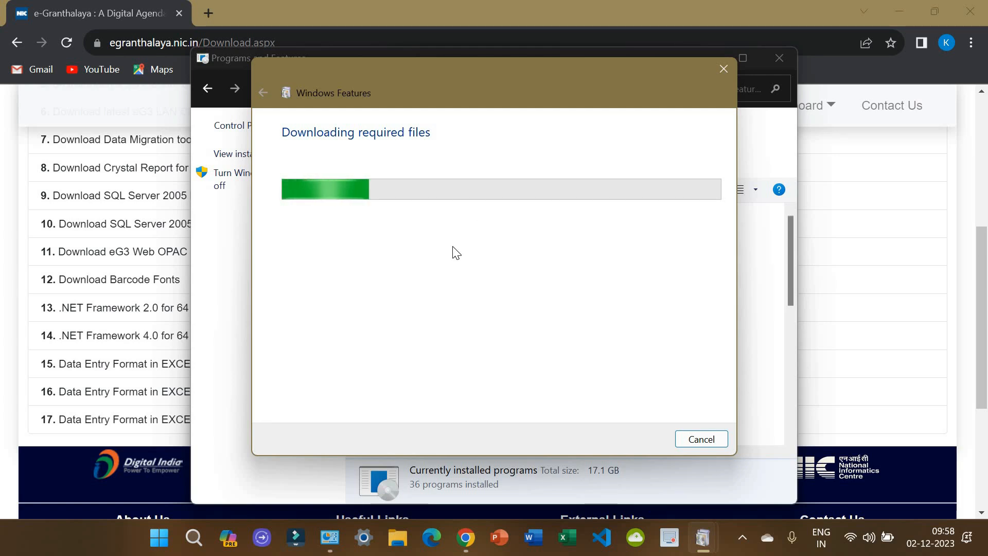
{"action": "left_click", "coordinate": [149, 314]}
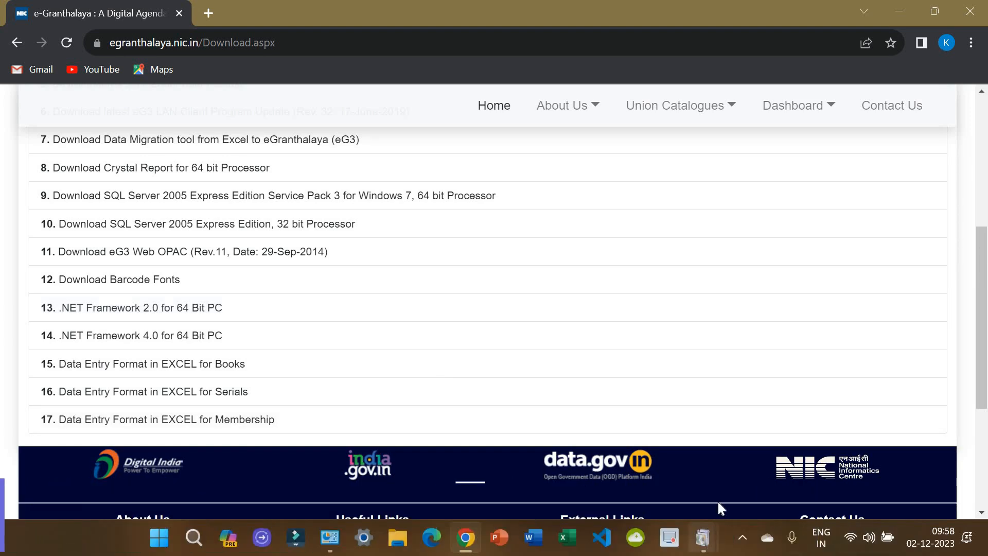
{"action": "mouse_move", "coordinate": [704, 539]}
{"action": "left_click", "coordinate": [726, 491]}
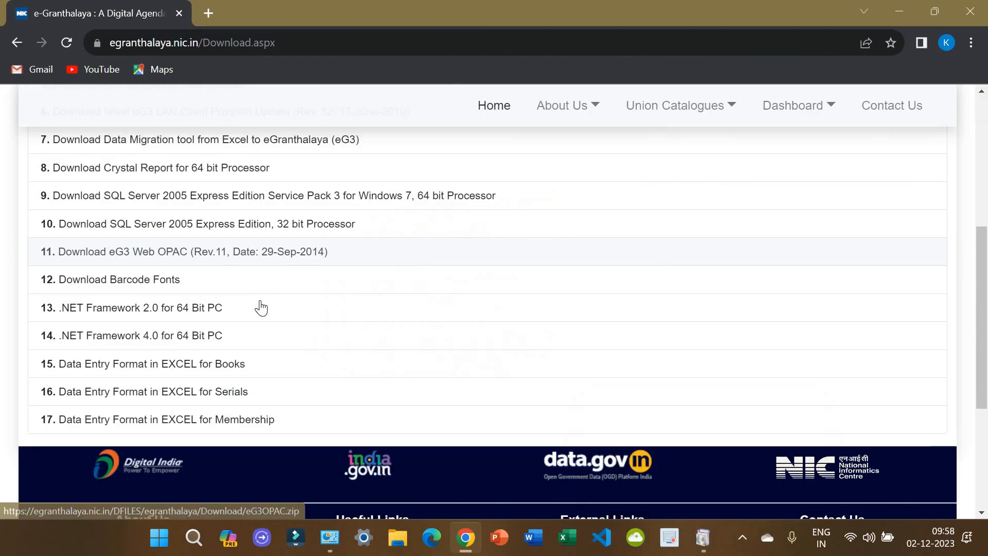
{"action": "scroll", "coordinate": [262, 308], "scroll_direction": "up", "scroll_amount": 6}
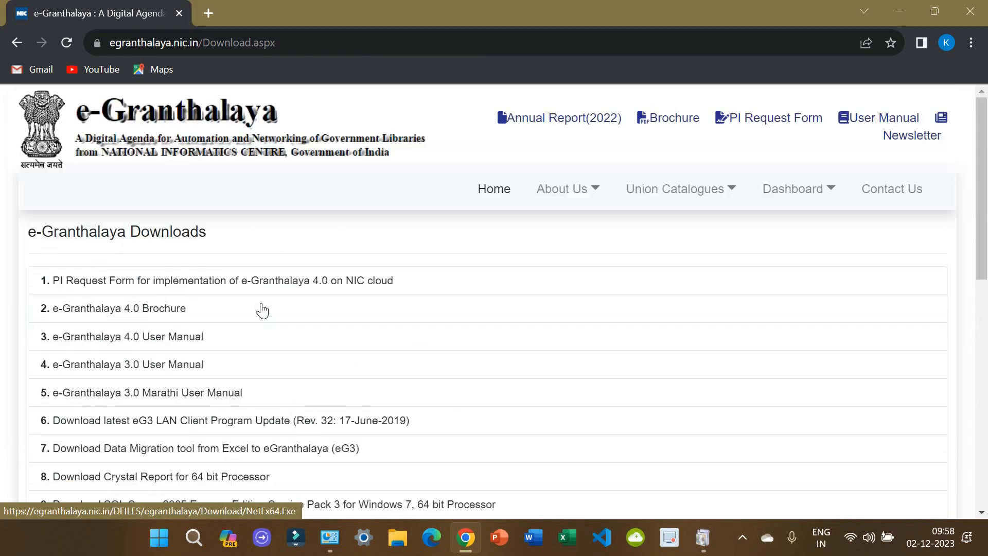
Step: Open Google Drive in Microsoft Edge through the Google apps grid
{"action": "left_click", "coordinate": [430, 547]}
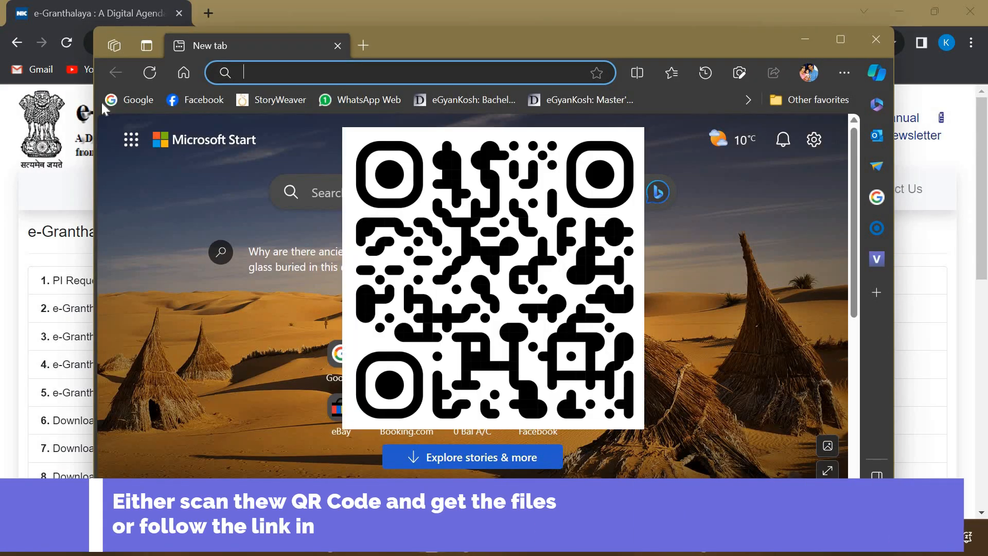
{"action": "left_click", "coordinate": [131, 100]}
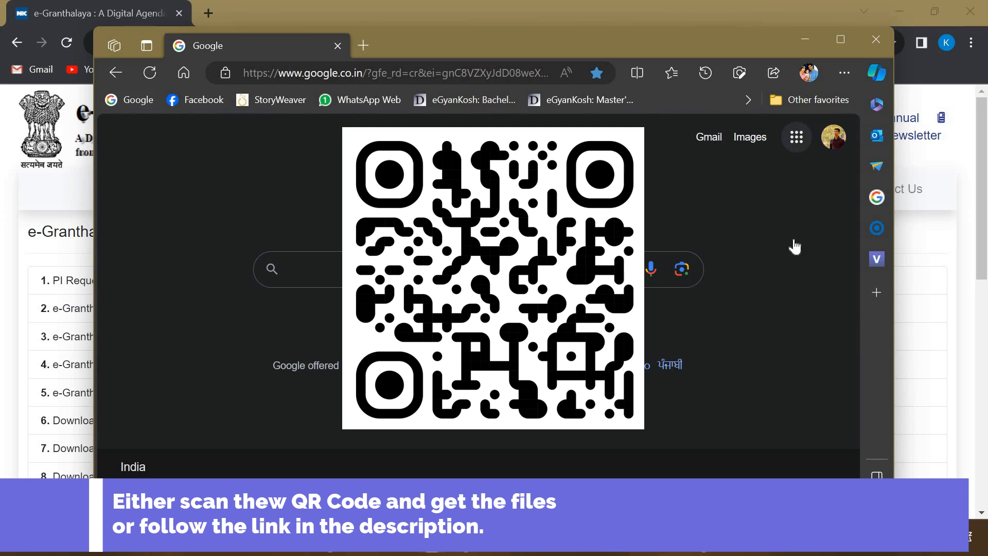
{"action": "left_click", "coordinate": [796, 137]}
{"action": "left_click", "coordinate": [783, 312]}
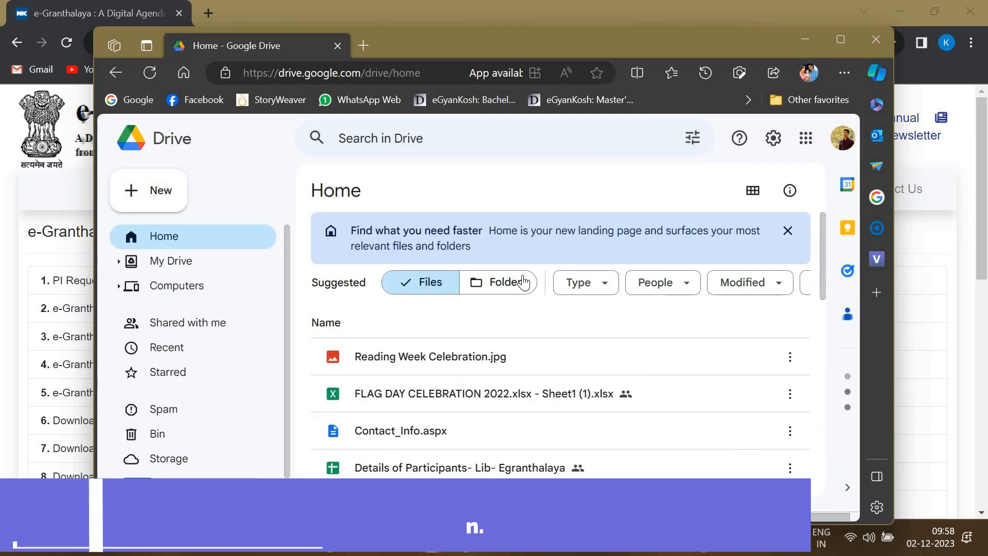
Step: Download the EG3 folder as a zip and open it, then return to the e-Granthalaya downloads list
{"action": "left_click", "coordinate": [524, 282]}
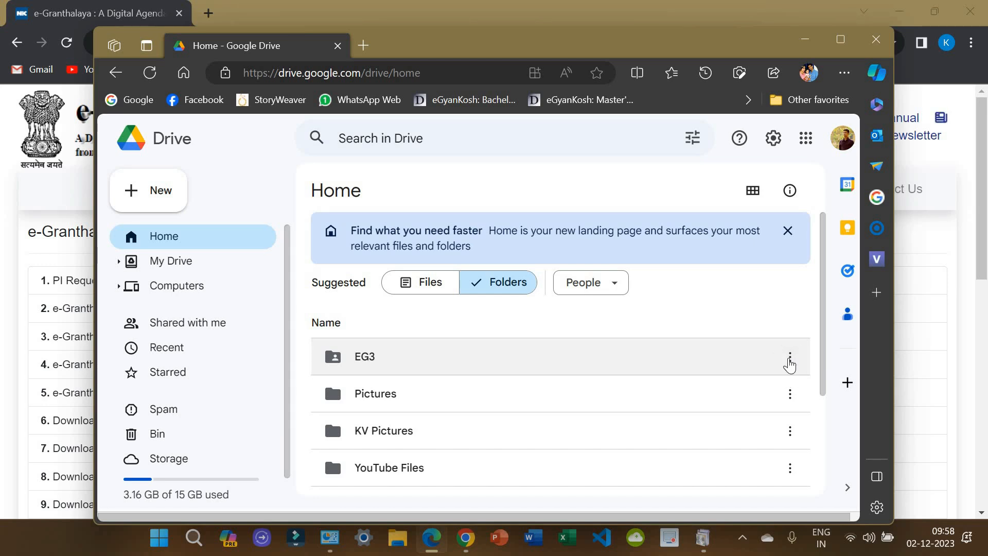
{"action": "left_click", "coordinate": [790, 361]}
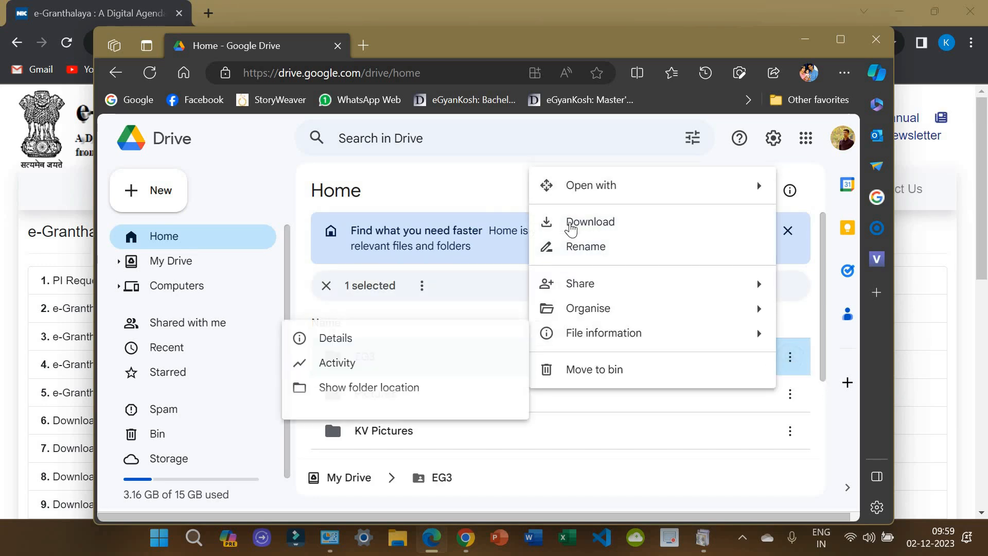
{"action": "left_click", "coordinate": [574, 222]}
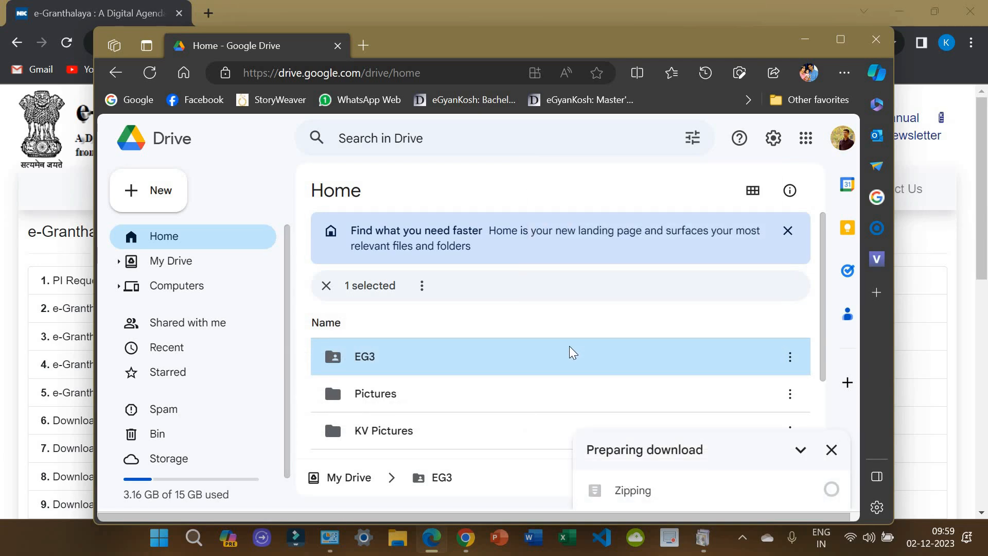
{"action": "double_click", "coordinate": [569, 347]}
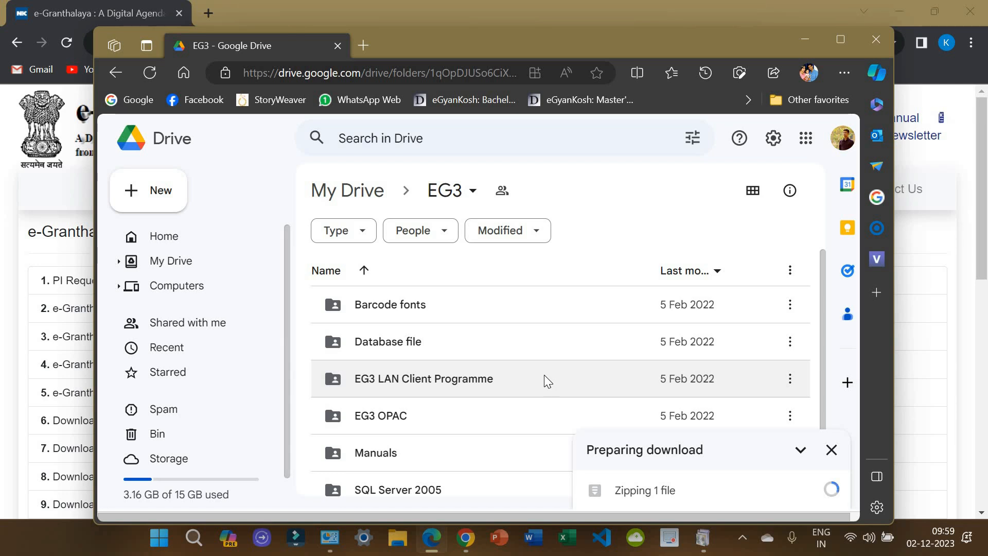
{"action": "scroll", "coordinate": [419, 404], "scroll_direction": "down", "scroll_amount": 1}
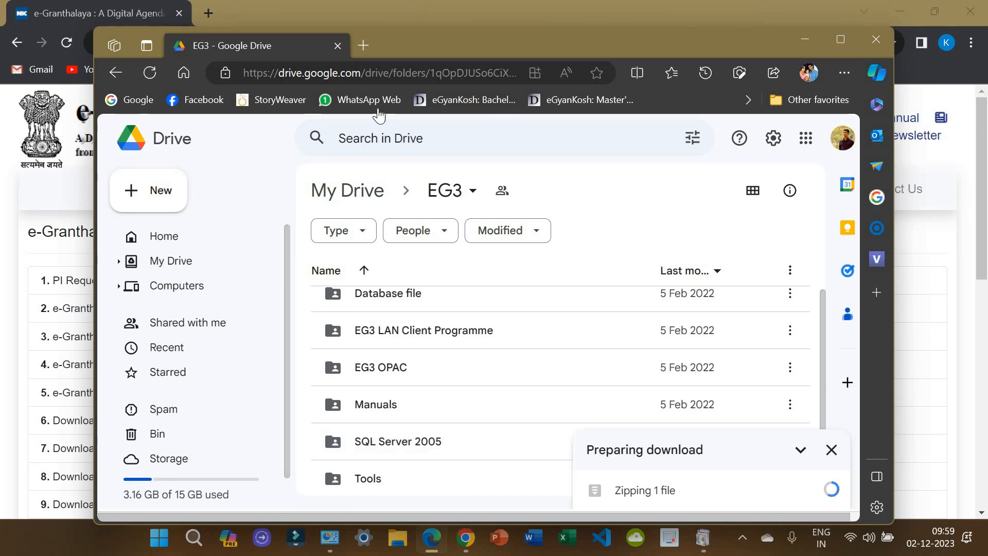
{"action": "left_click", "coordinate": [379, 13]}
{"action": "scroll", "coordinate": [333, 339], "scroll_direction": "down", "scroll_amount": 3}
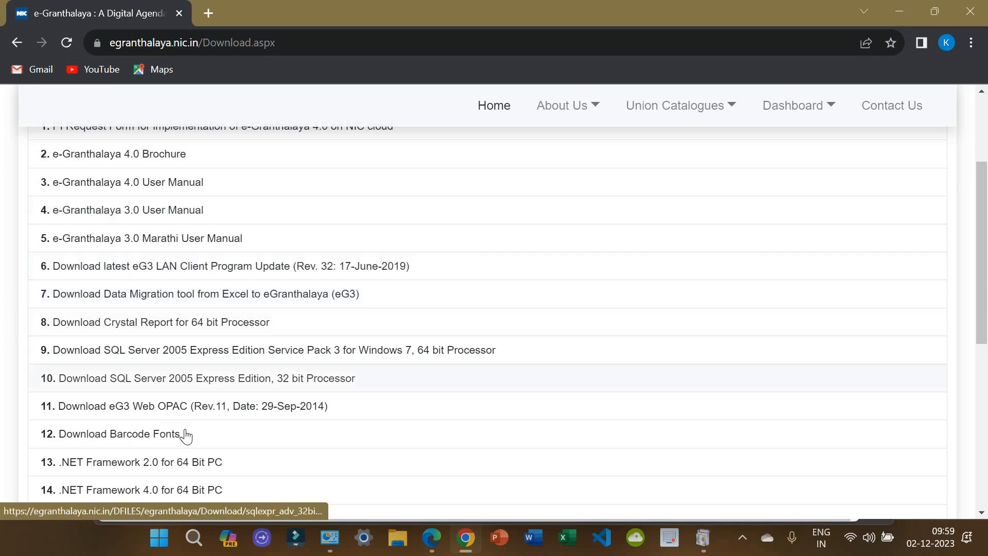
{"action": "scroll", "coordinate": [188, 348], "scroll_direction": "up", "scroll_amount": 3}
{"action": "scroll", "coordinate": [177, 289], "scroll_direction": "down", "scroll_amount": 4}
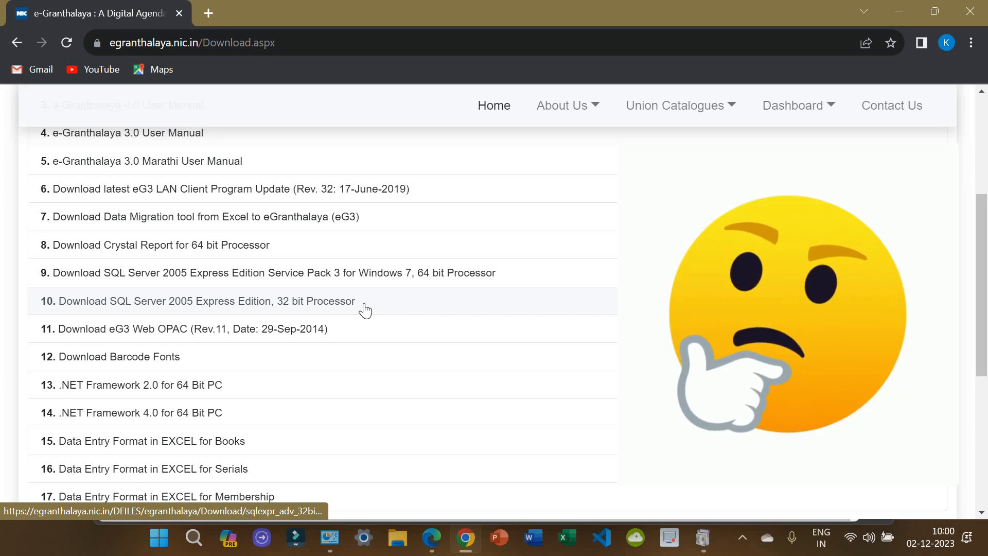
Step: Show This PC in File Explorer with drives C: and G:, and bring up its properties
{"action": "left_click", "coordinate": [396, 538]}
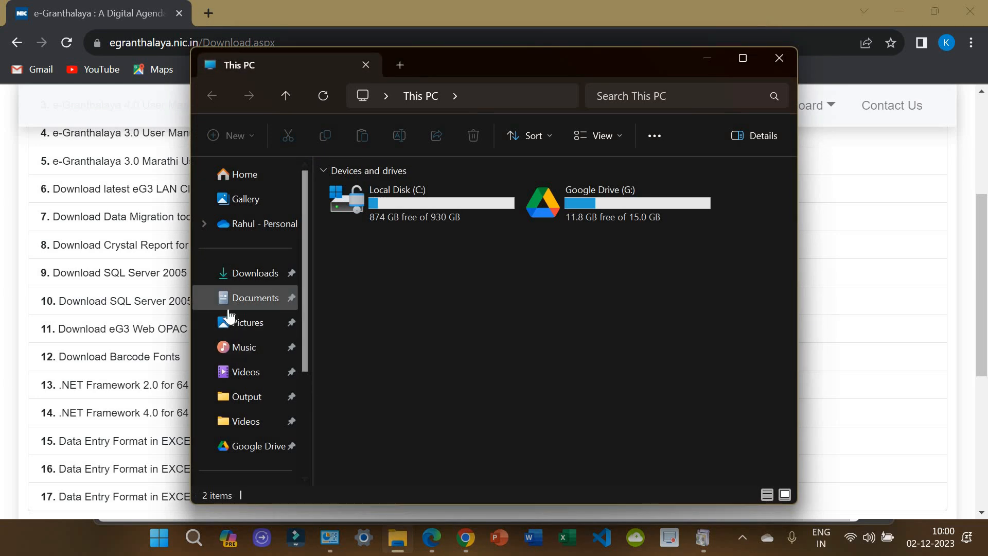
{"action": "scroll", "coordinate": [228, 315], "scroll_direction": "down", "scroll_amount": 3}
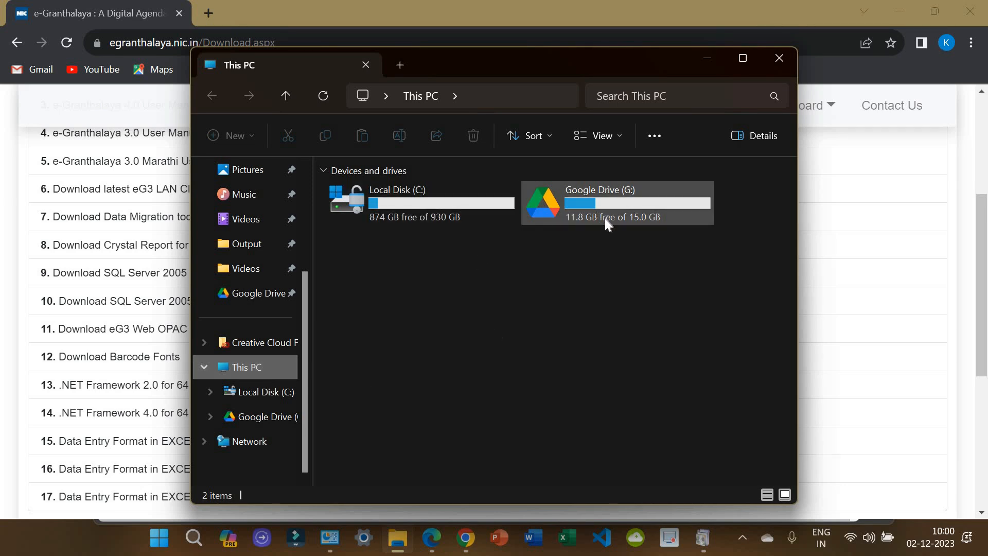
{"action": "right_click", "coordinate": [475, 270]}
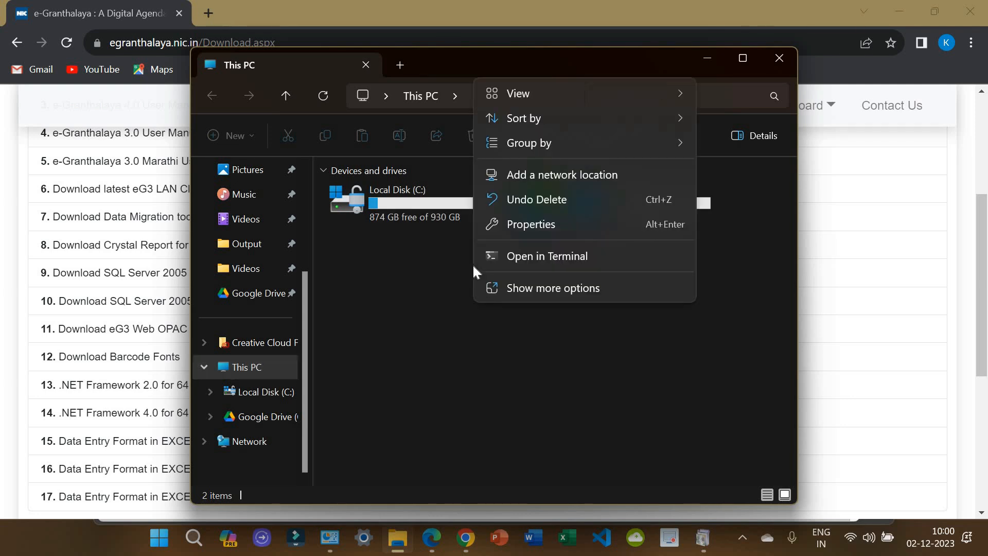
{"action": "left_click", "coordinate": [517, 229]}
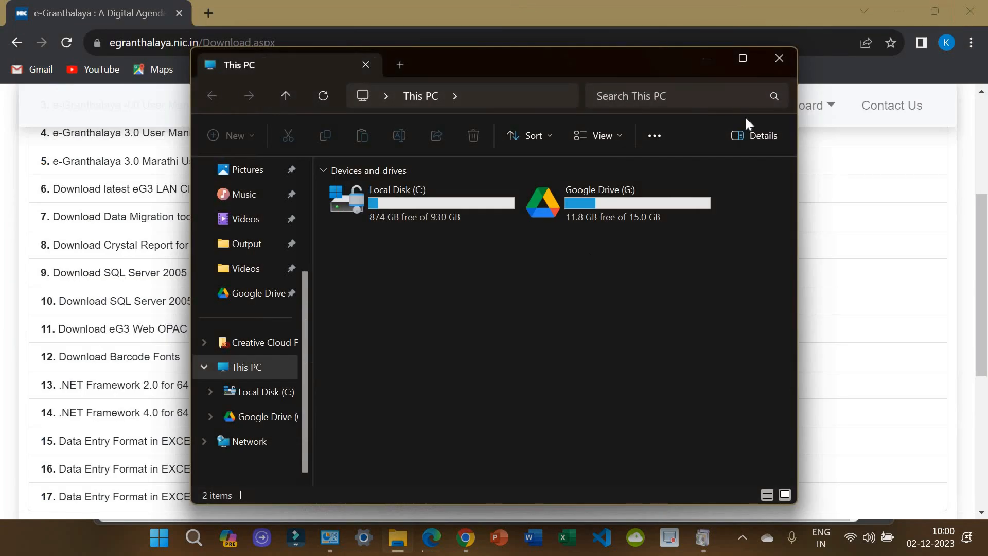
Step: Close the This PC window
{"action": "left_click", "coordinate": [772, 62]}
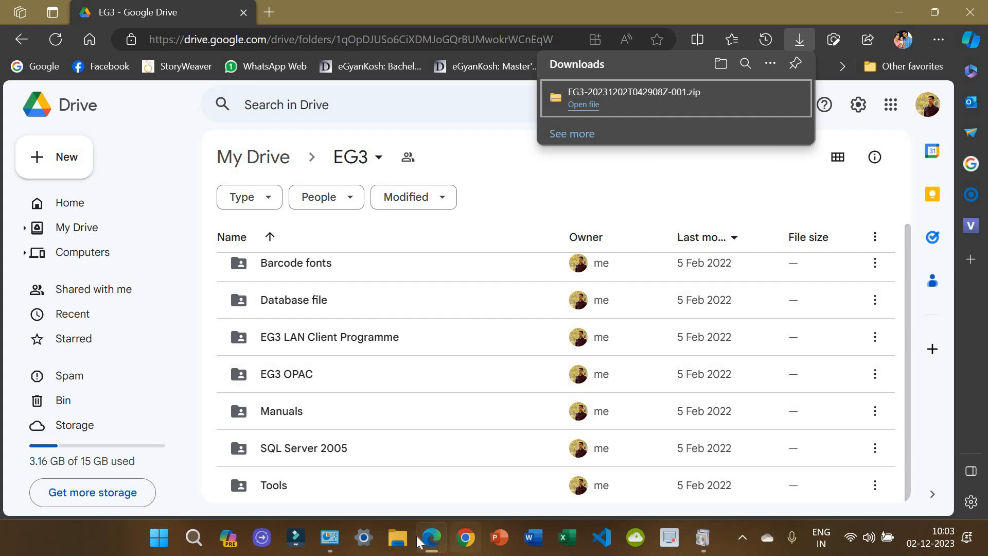
Step: Extract the EG3 zip in Downloads with WinRAR to 'EG3-20231202T042908Z-001\'
{"action": "left_click", "coordinate": [398, 538]}
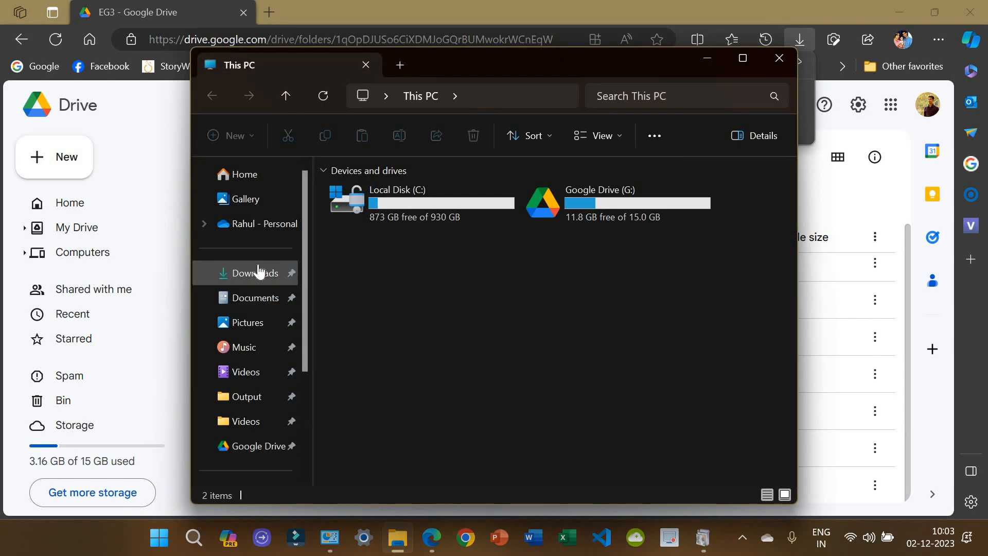
{"action": "left_click", "coordinate": [255, 273]}
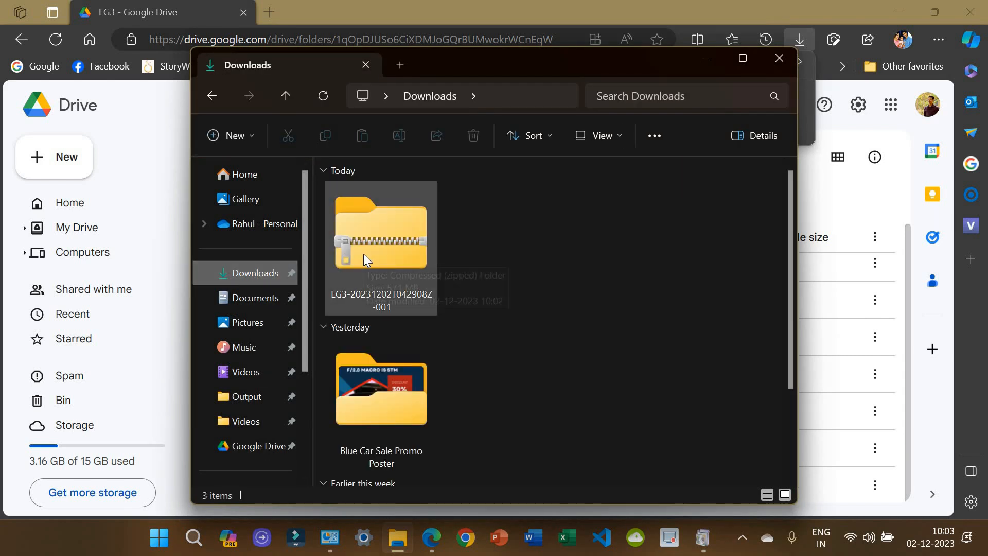
{"action": "left_click", "coordinate": [363, 255]}
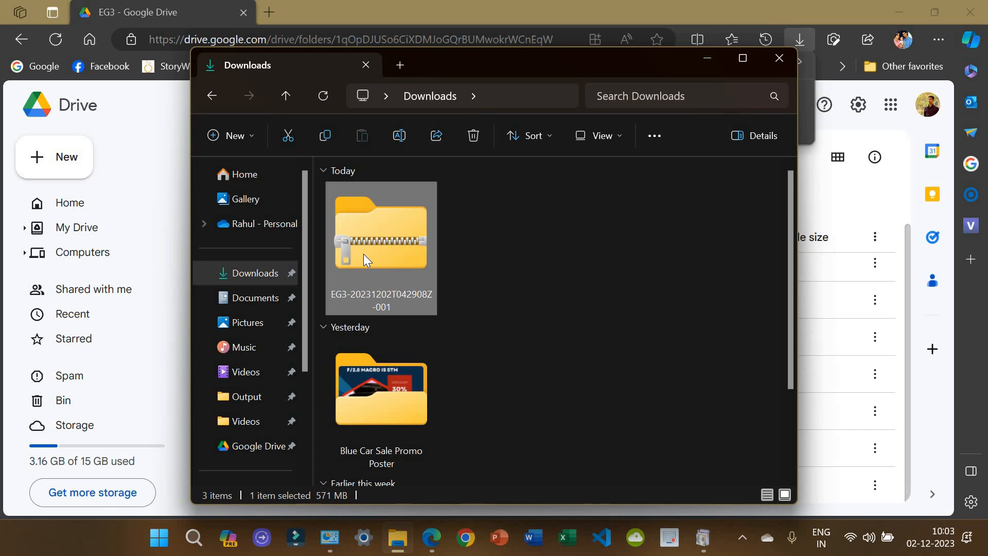
{"action": "right_click", "coordinate": [363, 254]}
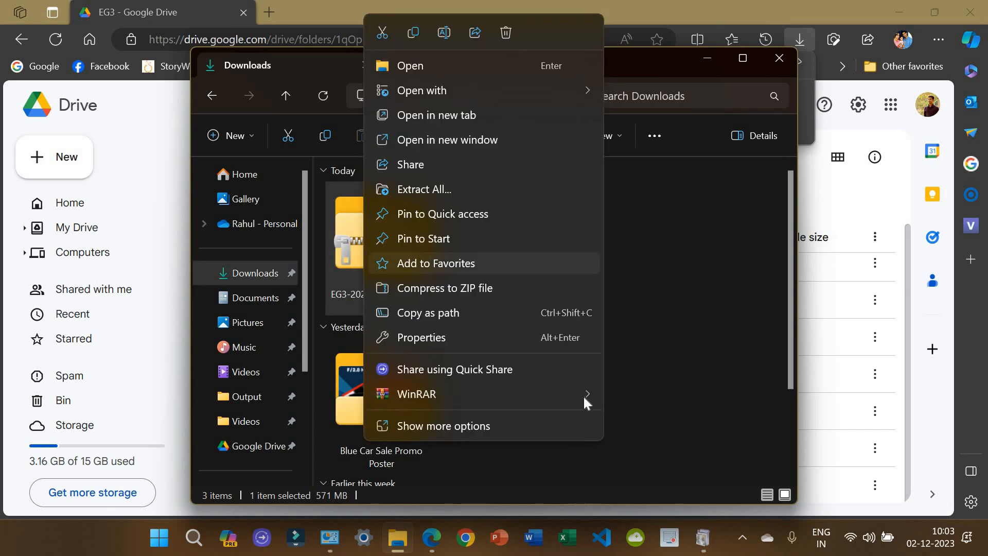
{"action": "mouse_move", "coordinate": [584, 396]}
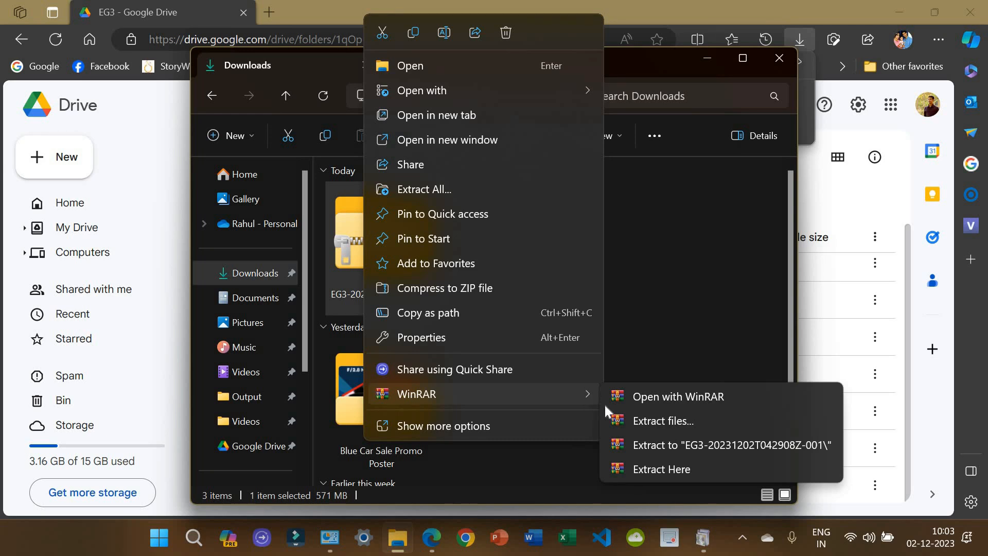
{"action": "left_click", "coordinate": [651, 445]}
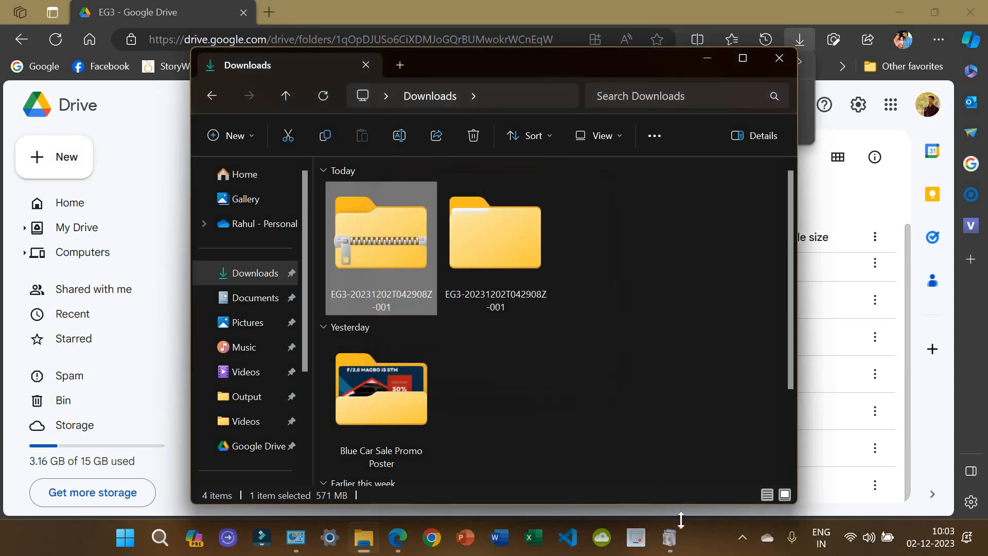
Step: Check the Windows Features download window, minimize the browser, and return to the Downloads folder
{"action": "left_click", "coordinate": [710, 548]}
{"action": "left_click", "coordinate": [725, 485]}
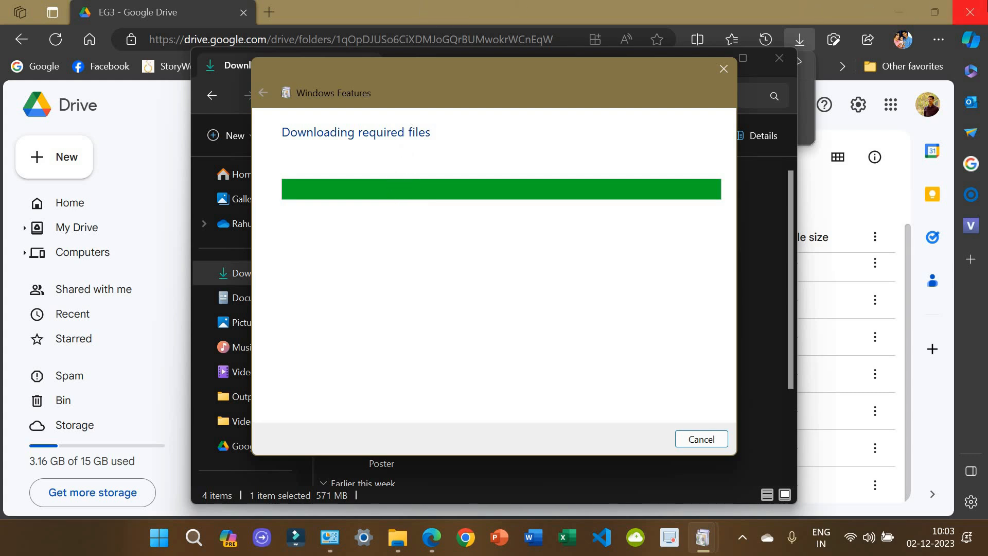
{"action": "left_click", "coordinate": [895, 13]}
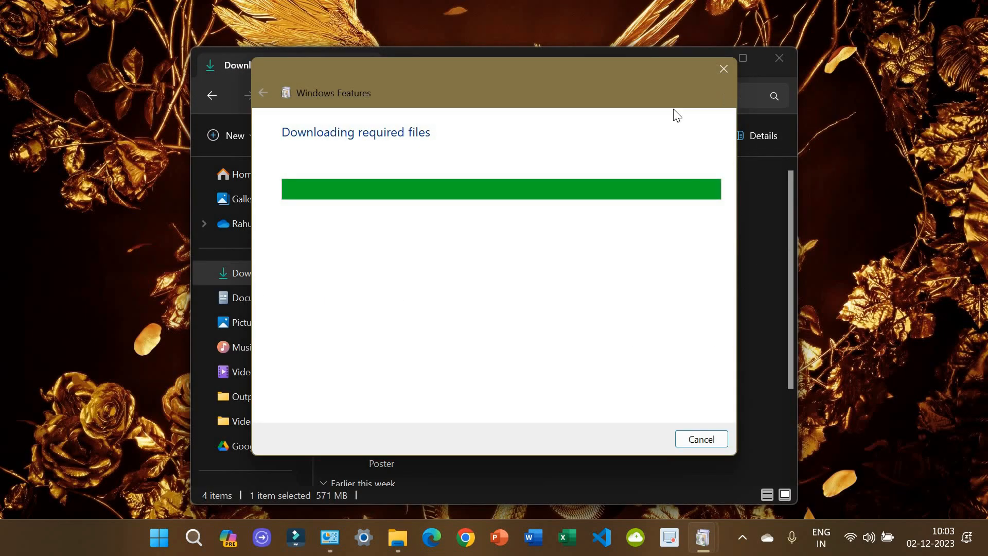
{"action": "left_click", "coordinate": [776, 265]}
Step: Open the extracted folder's inner EG3 folder and close the finished Windows Features dialog
{"action": "double_click", "coordinate": [527, 246]}
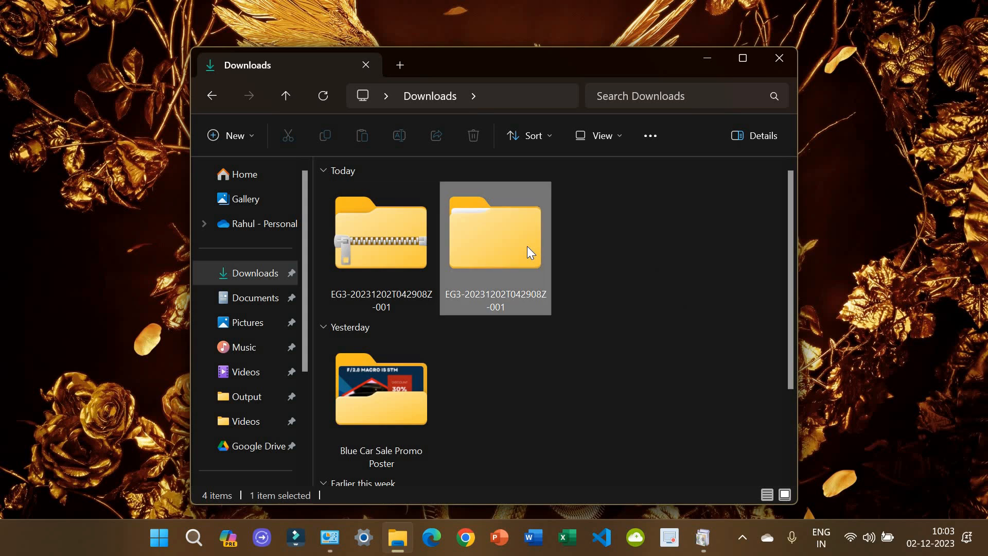
{"action": "double_click", "coordinate": [362, 214]}
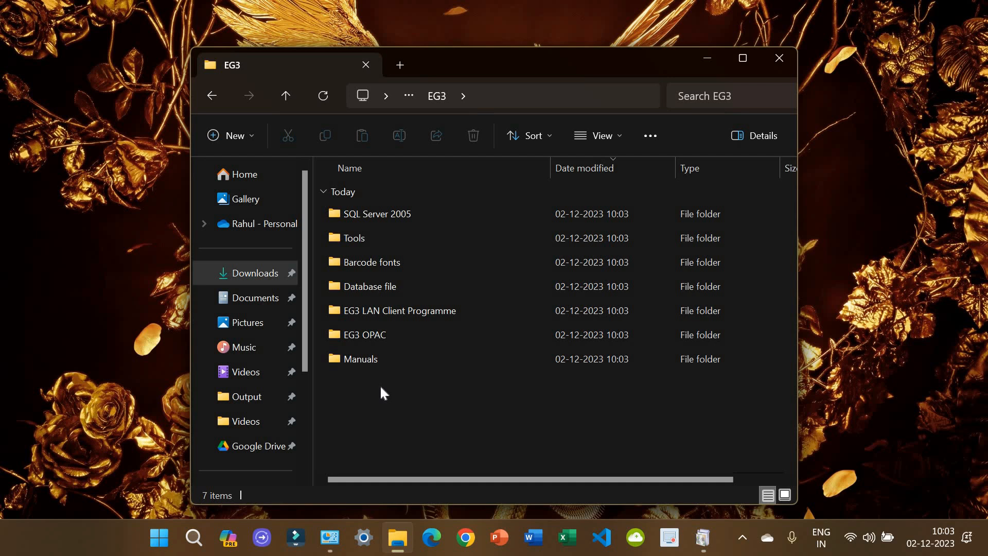
{"action": "mouse_move", "coordinate": [703, 538]}
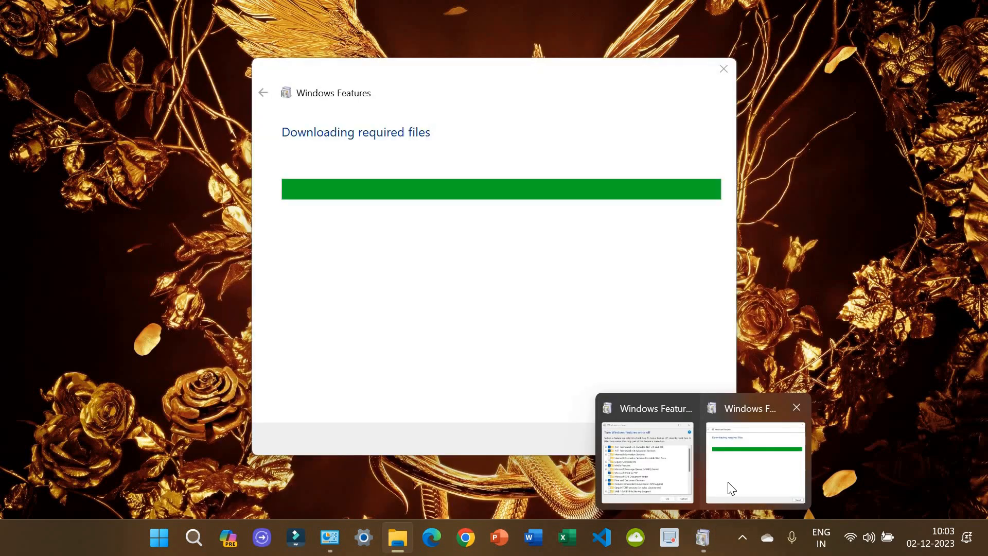
{"action": "left_click", "coordinate": [732, 488]}
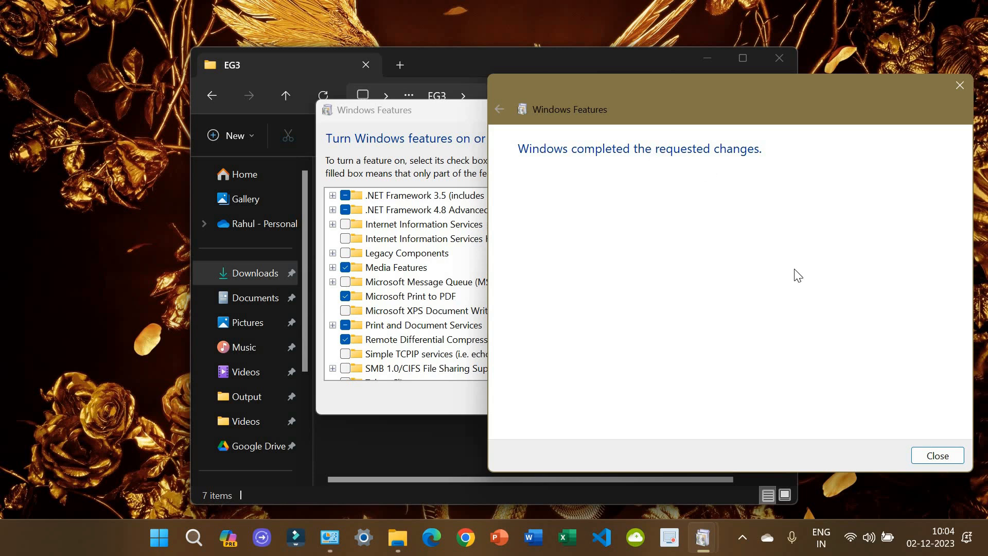
{"action": "left_click", "coordinate": [949, 457]}
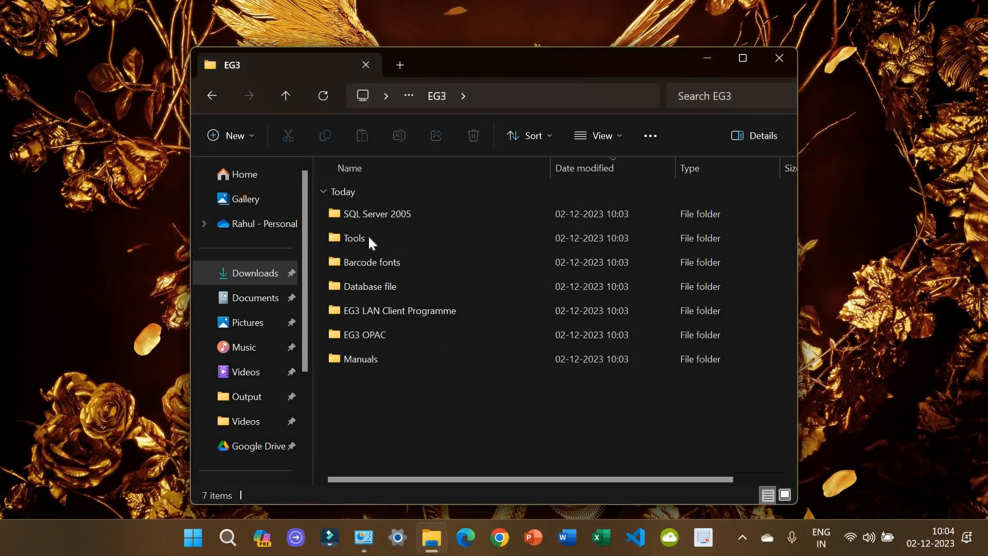
Step: Run the sqlexpr_adv installer from the SQL Server 2005 > sqlexpr_adv folder
{"action": "double_click", "coordinate": [372, 218]}
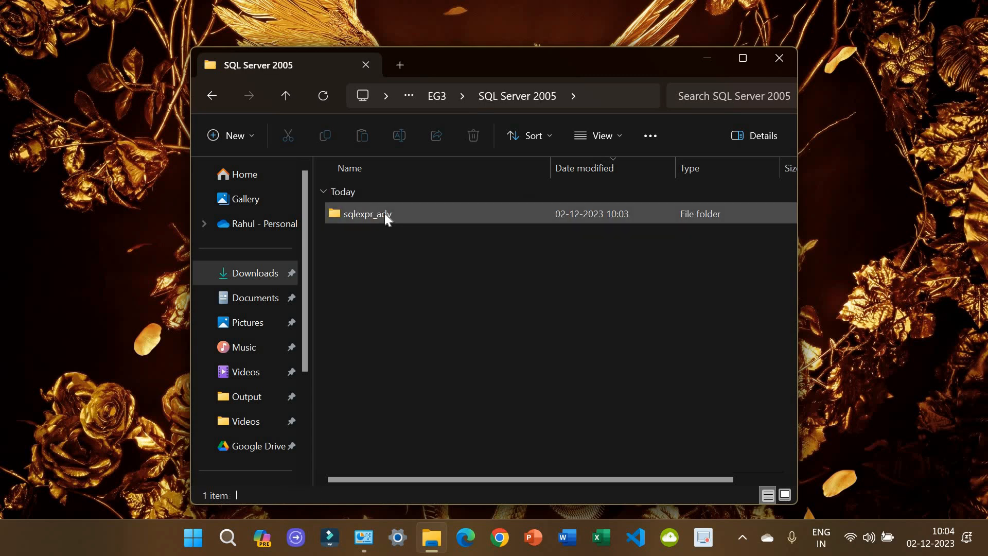
{"action": "double_click", "coordinate": [385, 214]}
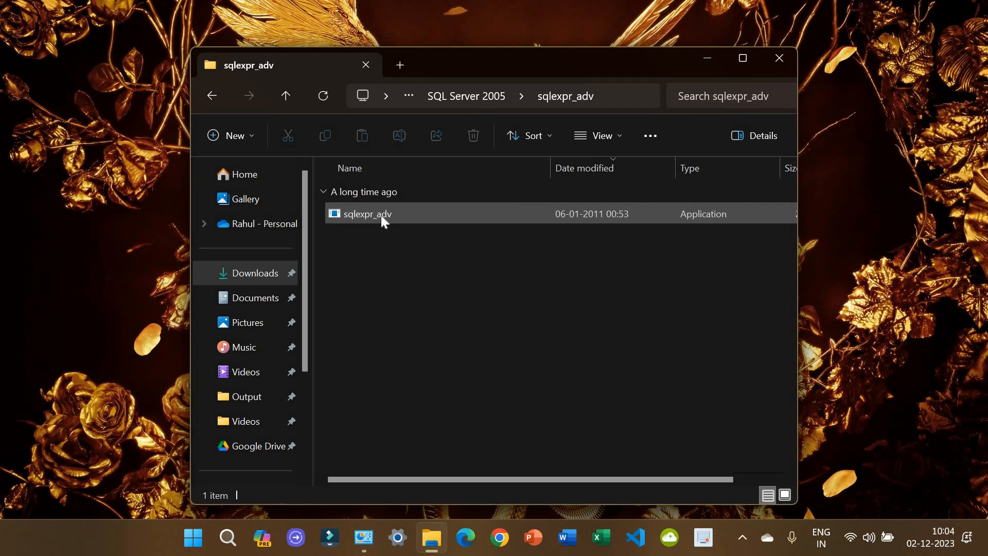
{"action": "left_click", "coordinate": [381, 215]}
{"action": "right_click", "coordinate": [381, 215]}
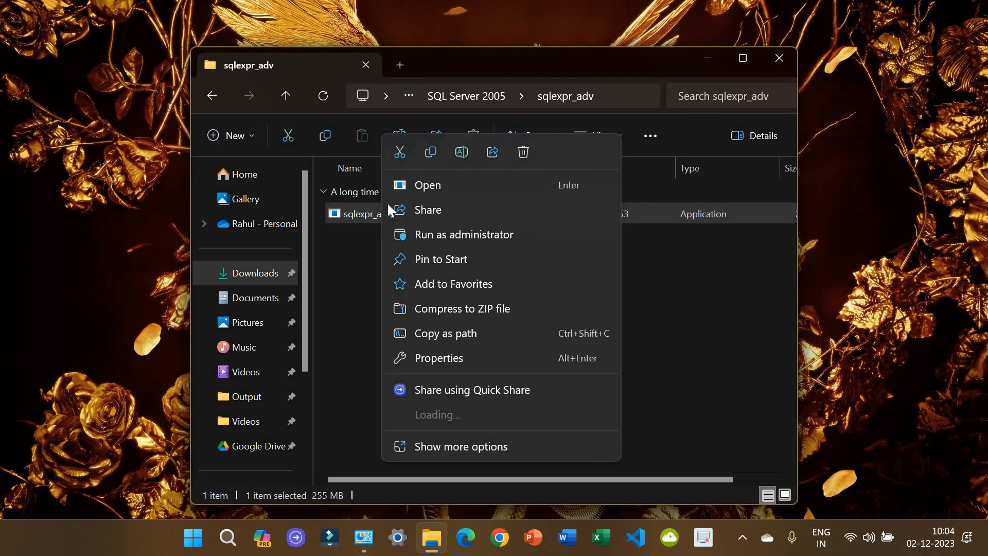
{"action": "left_click", "coordinate": [407, 185]}
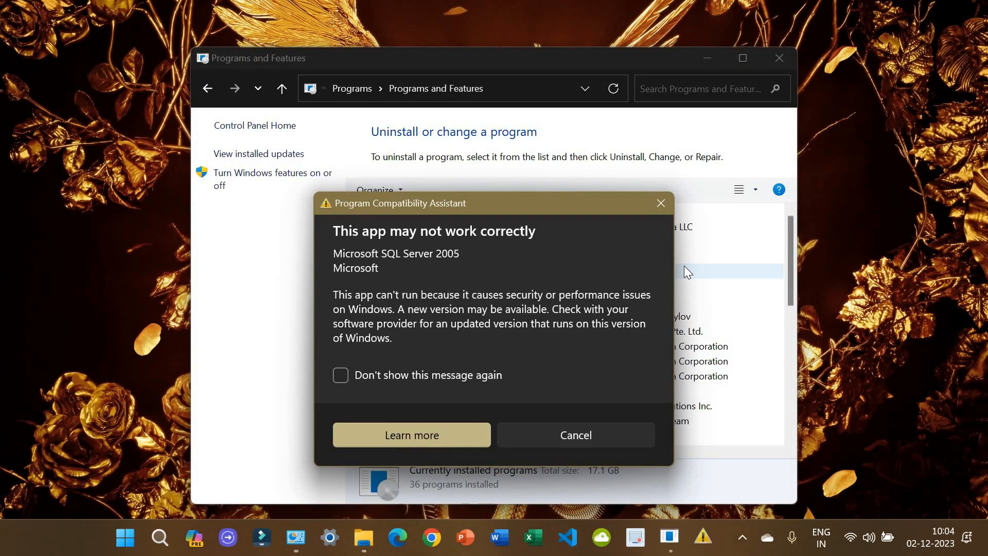
Step: Suppress and cancel the compatibility warnings and close Programs and Features so setup reaches the license terms
{"action": "left_click_drag", "start_coordinate": [410, 199], "coordinate": [378, 125]}
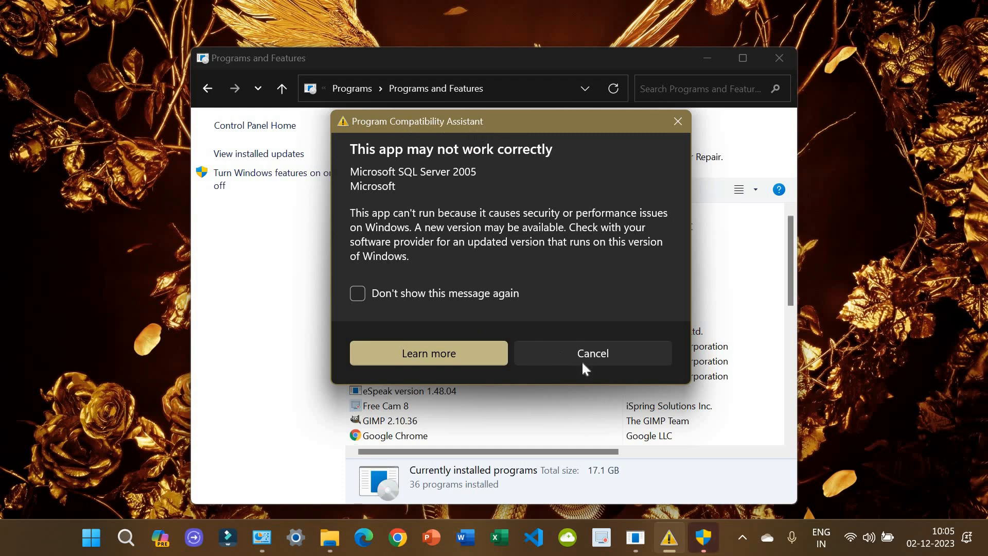
{"action": "left_click", "coordinate": [484, 291]}
{"action": "left_click", "coordinate": [616, 353]}
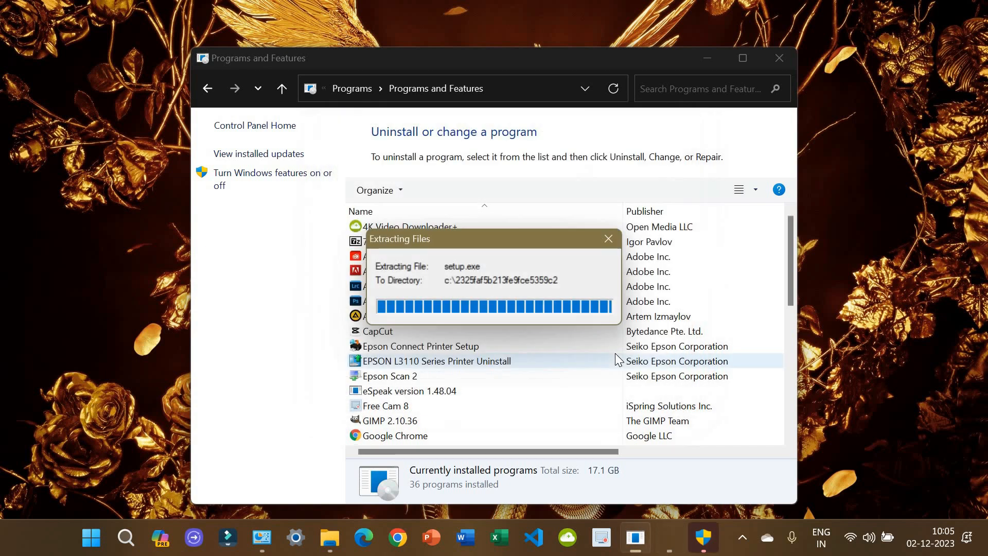
{"action": "left_click", "coordinate": [780, 58]}
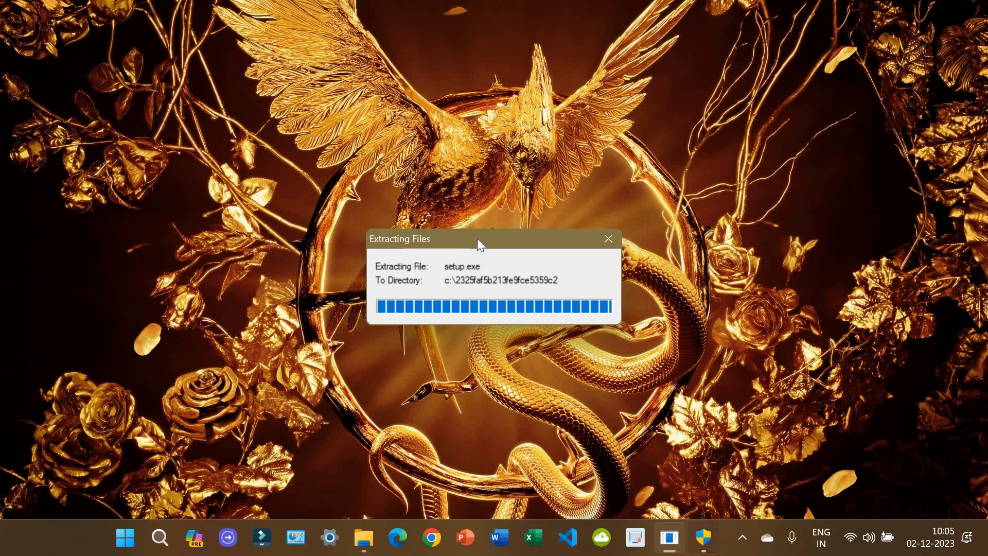
{"action": "left_click_drag", "start_coordinate": [477, 239], "coordinate": [477, 120]}
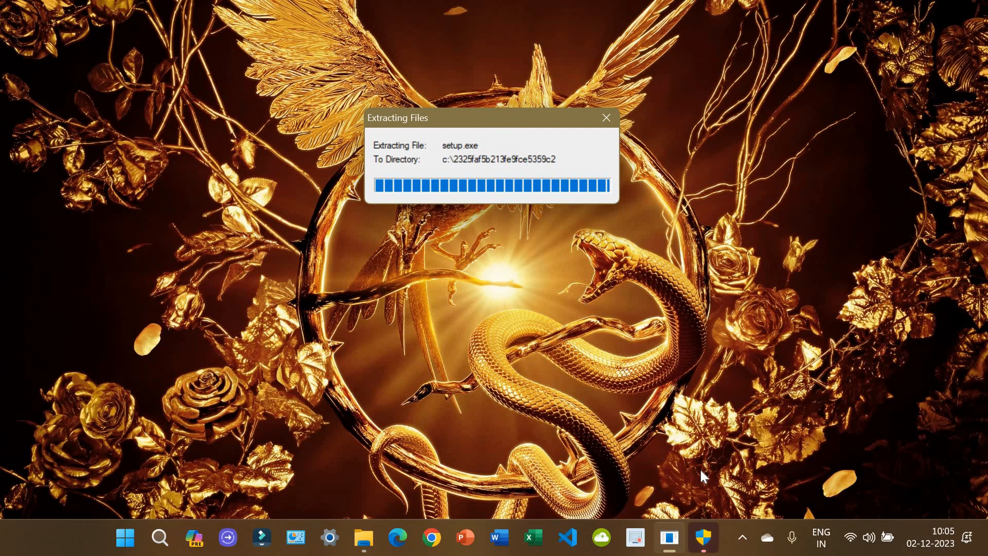
{"action": "left_click", "coordinate": [706, 540]}
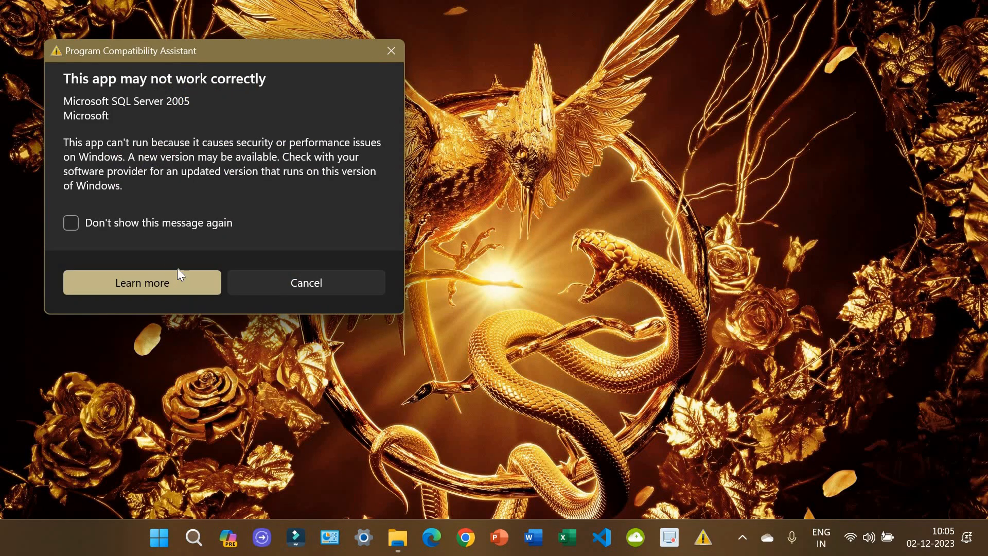
{"action": "left_click", "coordinate": [131, 221]}
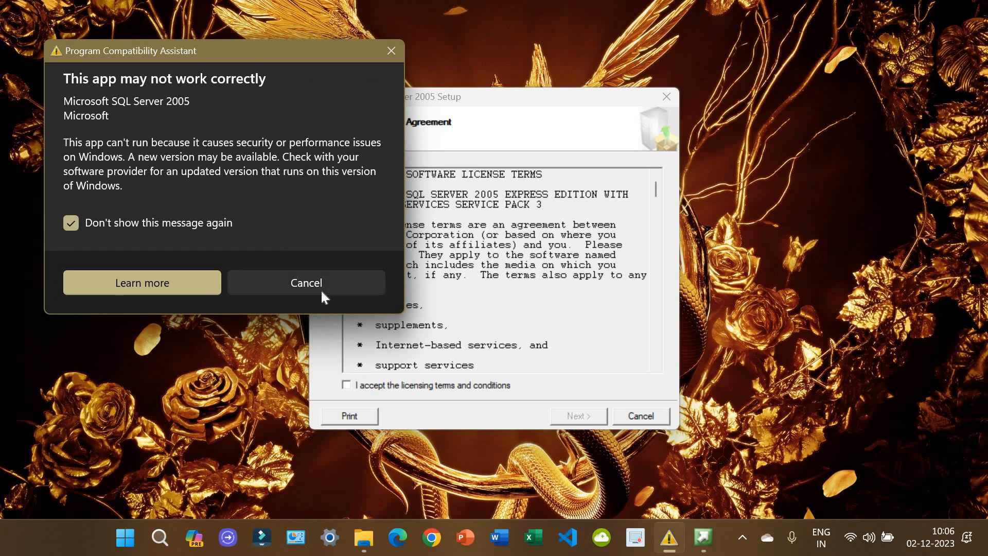
Step: Accept the SQL Server 2005 license and install the Native Client and Setup Support Files prerequisites
{"action": "left_click", "coordinate": [321, 290]}
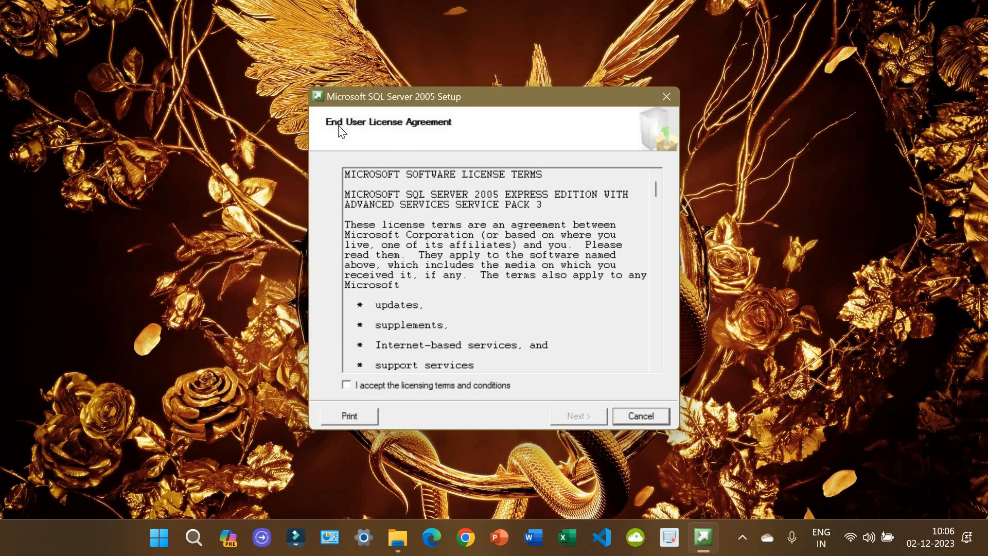
{"action": "left_click", "coordinate": [448, 384]}
{"action": "left_click", "coordinate": [578, 415]}
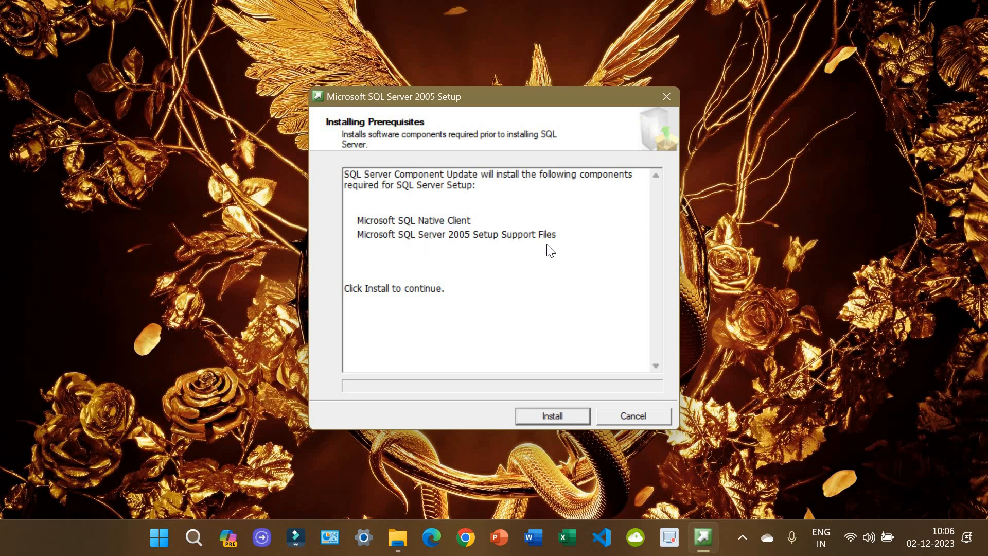
{"action": "left_click", "coordinate": [564, 418]}
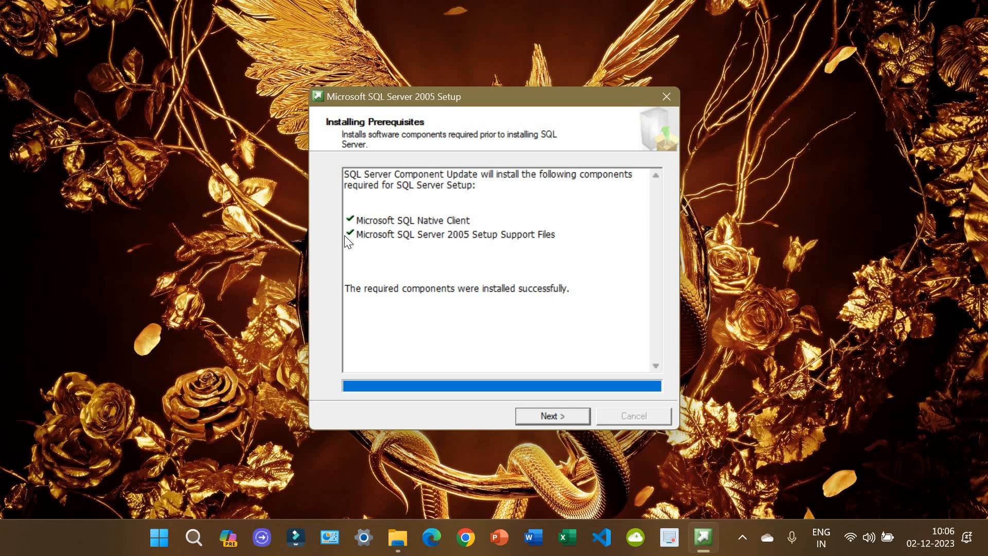
{"action": "left_click", "coordinate": [529, 416]}
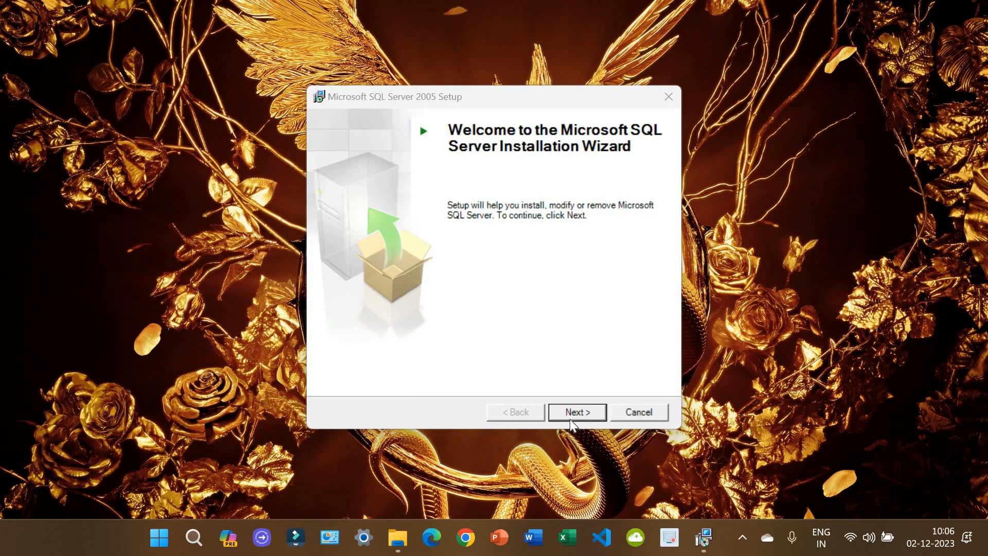
Step: Run the system configuration check, review its 13 successes and 2 warnings, and continue
{"action": "left_click", "coordinate": [570, 415]}
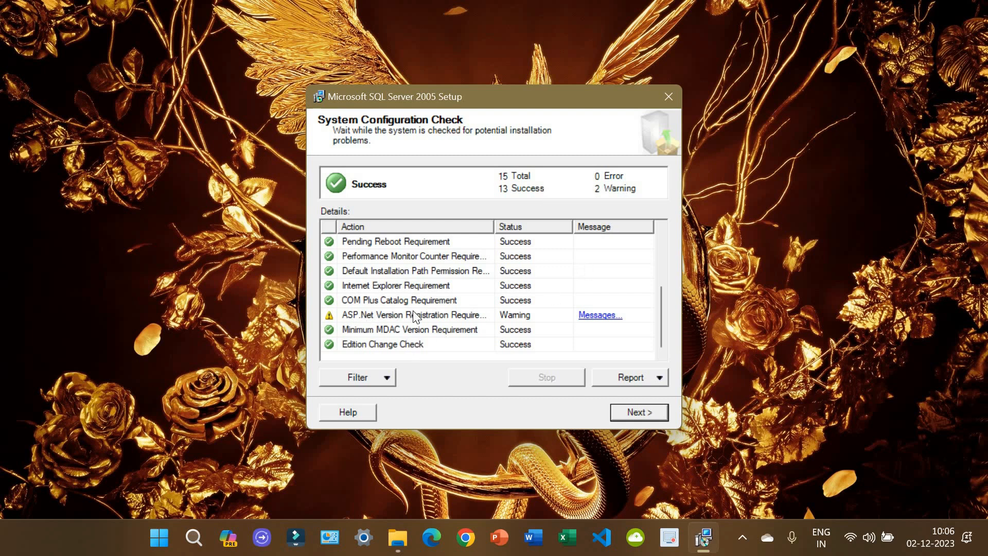
{"action": "scroll", "coordinate": [543, 288], "scroll_direction": "up", "scroll_amount": 3}
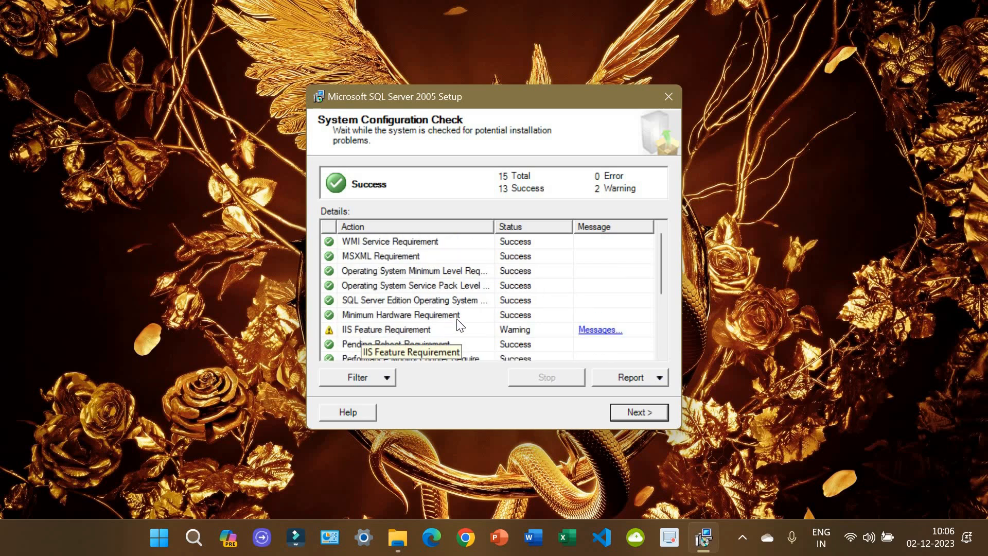
{"action": "scroll", "coordinate": [503, 337], "scroll_direction": "down", "scroll_amount": 3}
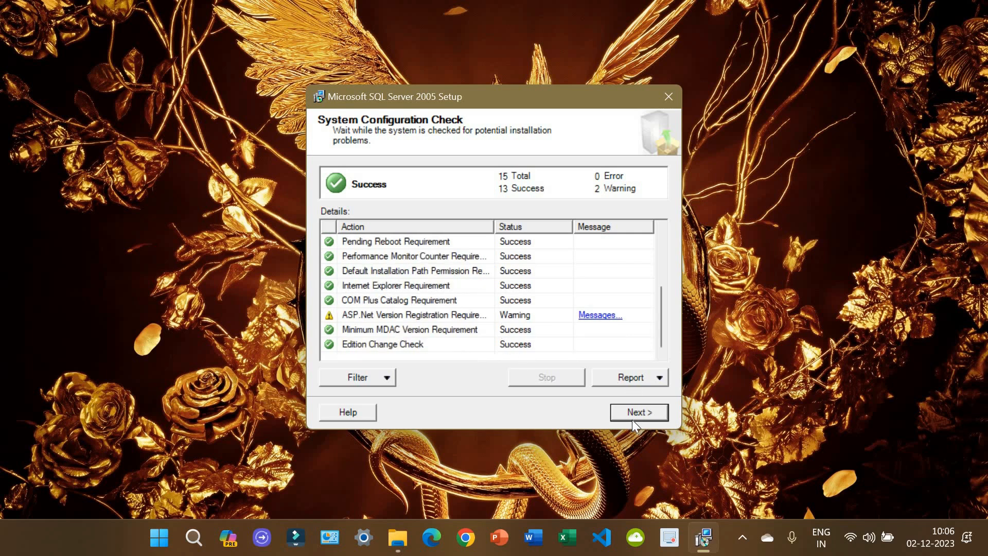
{"action": "left_click", "coordinate": [640, 412]}
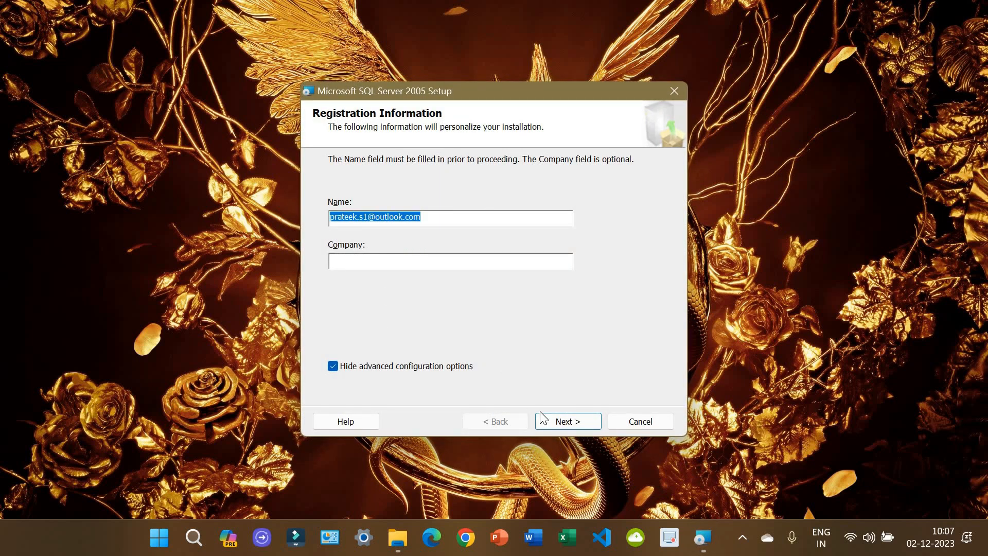
Step: Leave the Company field blank and accept the registration details
{"action": "left_click", "coordinate": [366, 261]}
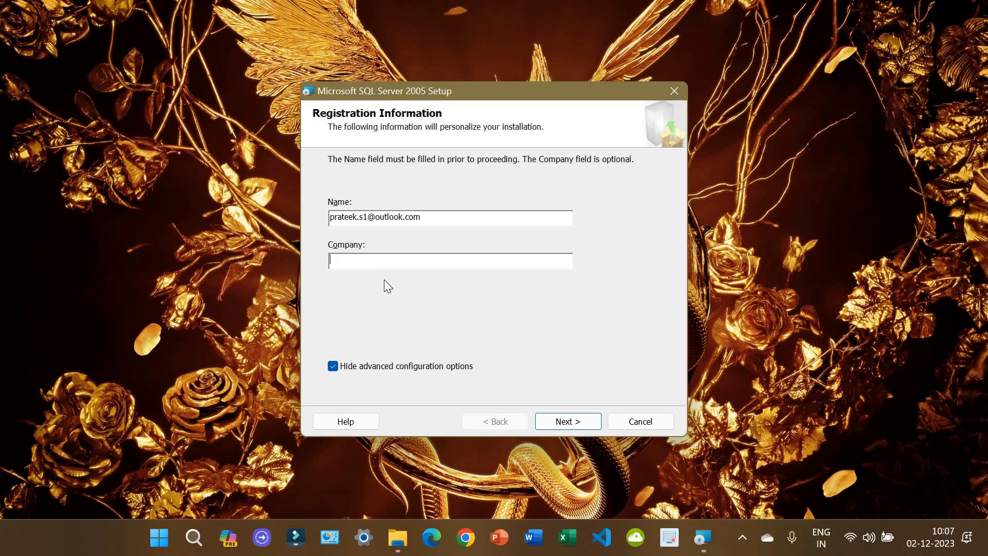
{"action": "left_click", "coordinate": [576, 420]}
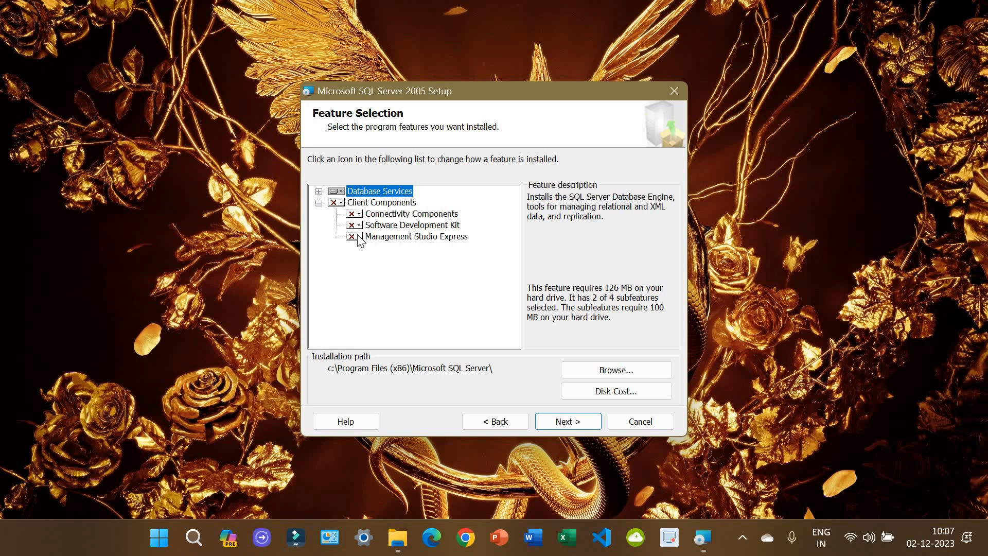
Step: Set the entire Client Components feature to install on the local hard drive
{"action": "left_click", "coordinate": [340, 204]}
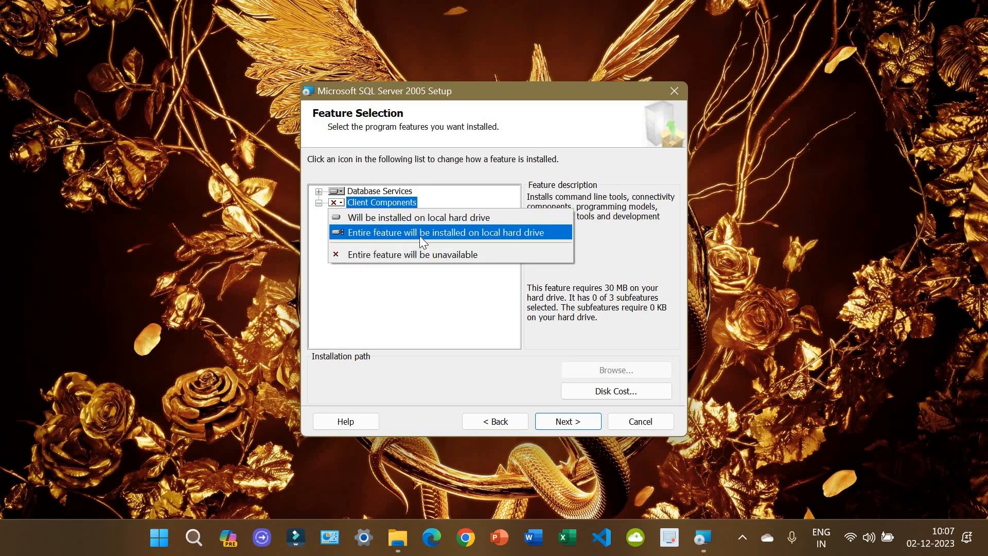
{"action": "left_click", "coordinate": [508, 233]}
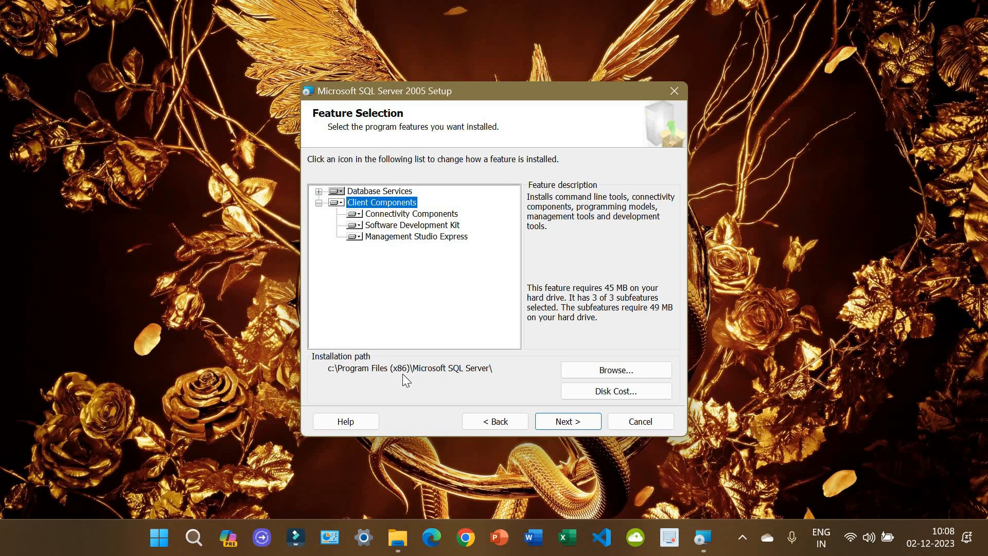
{"action": "left_click", "coordinate": [579, 424]}
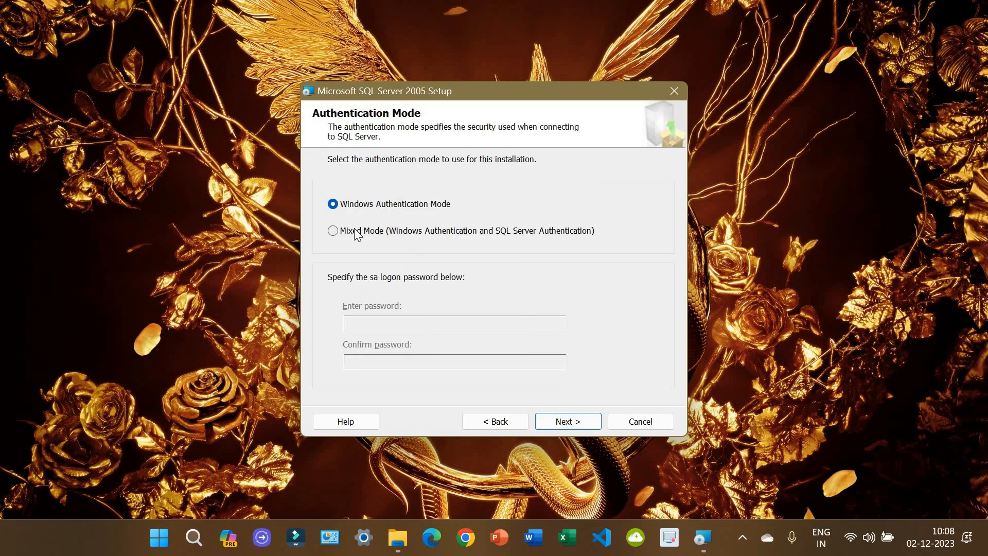
Step: Choose Mixed Mode authentication and enter and confirm the sa password
{"action": "left_click", "coordinate": [394, 231]}
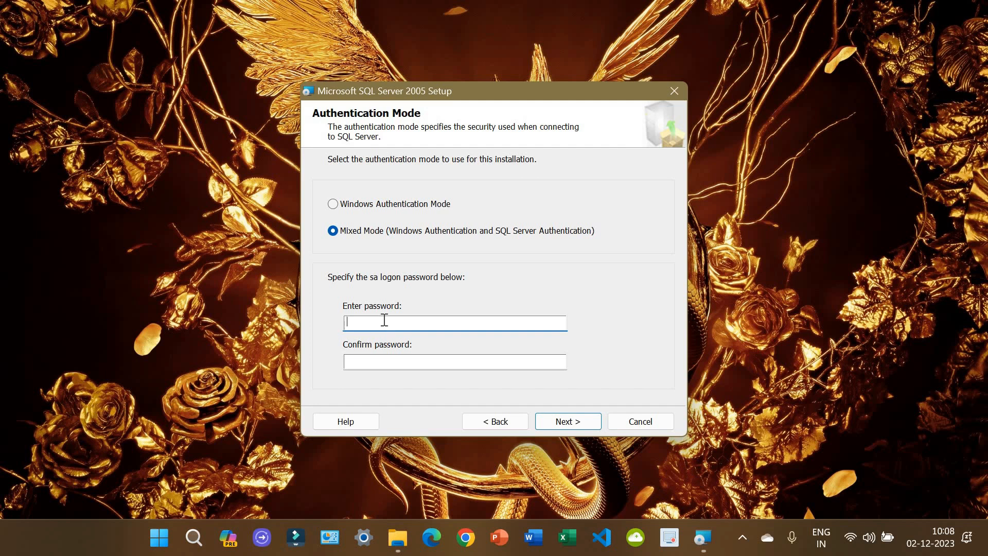
{"action": "type", "text": "••••••••••"}
{"action": "key", "text": "Tab"}
{"action": "type", "text": "•••••"}
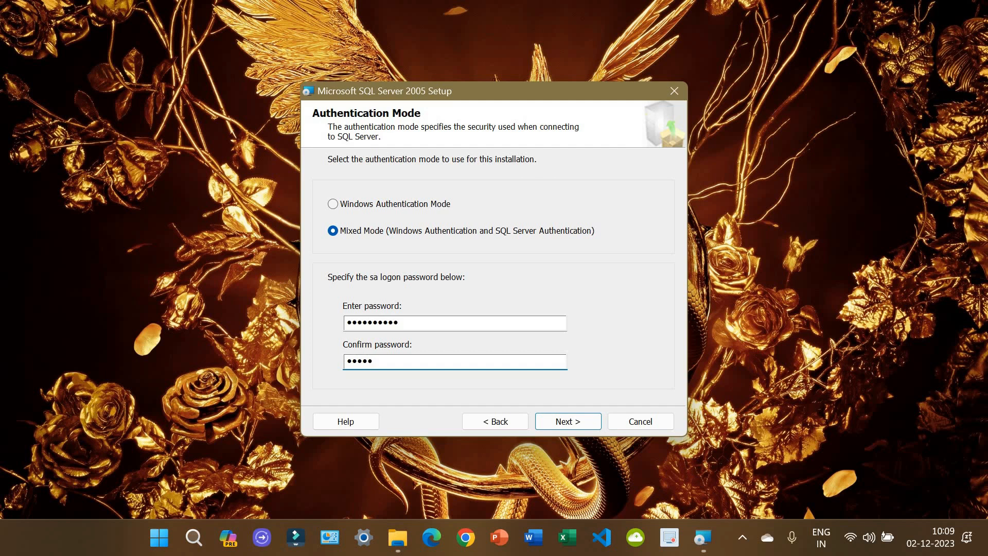
{"action": "type", "text": "•••••"}
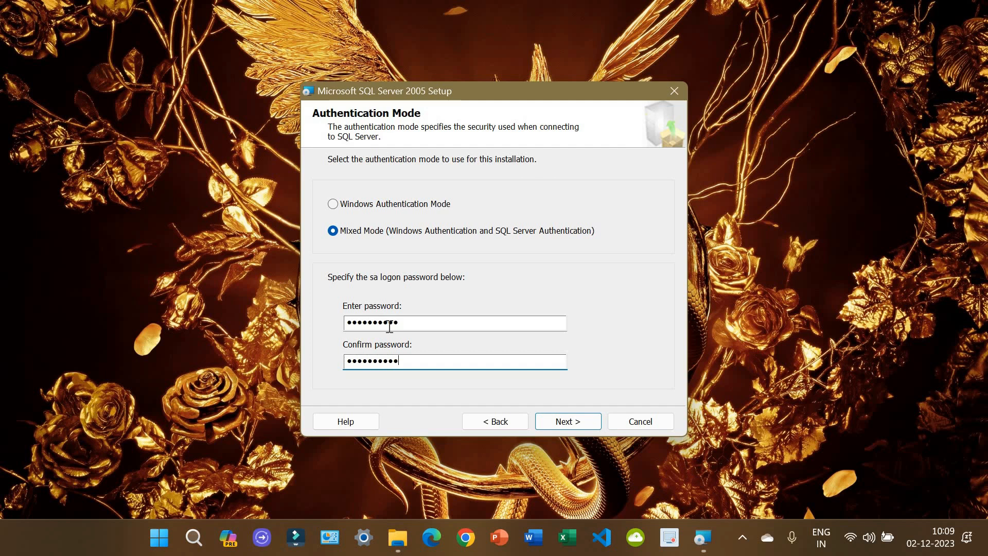
{"action": "left_click", "coordinate": [572, 423]}
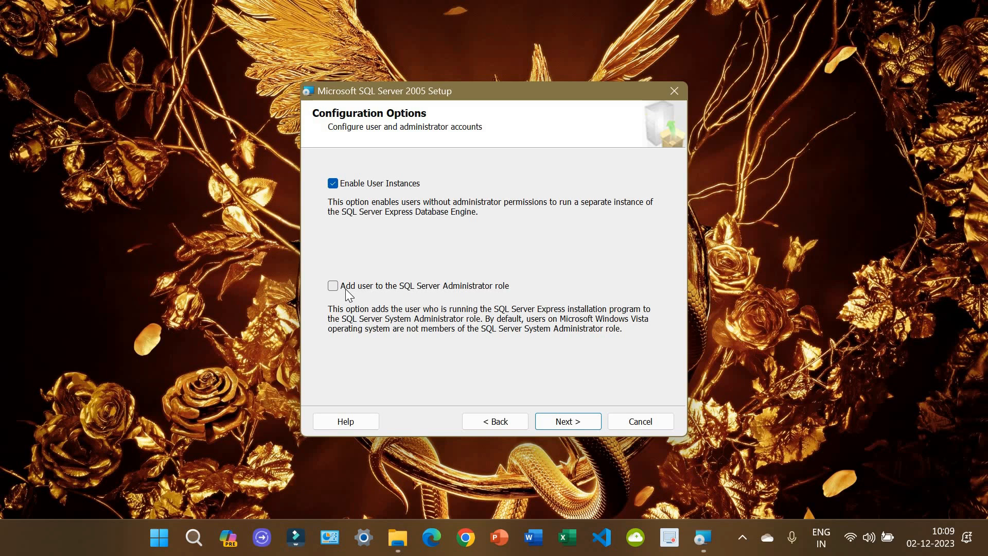
Step: Add the installing user to the SQL Server Administrator role, leaving error reporting unchecked
{"action": "left_click", "coordinate": [419, 291]}
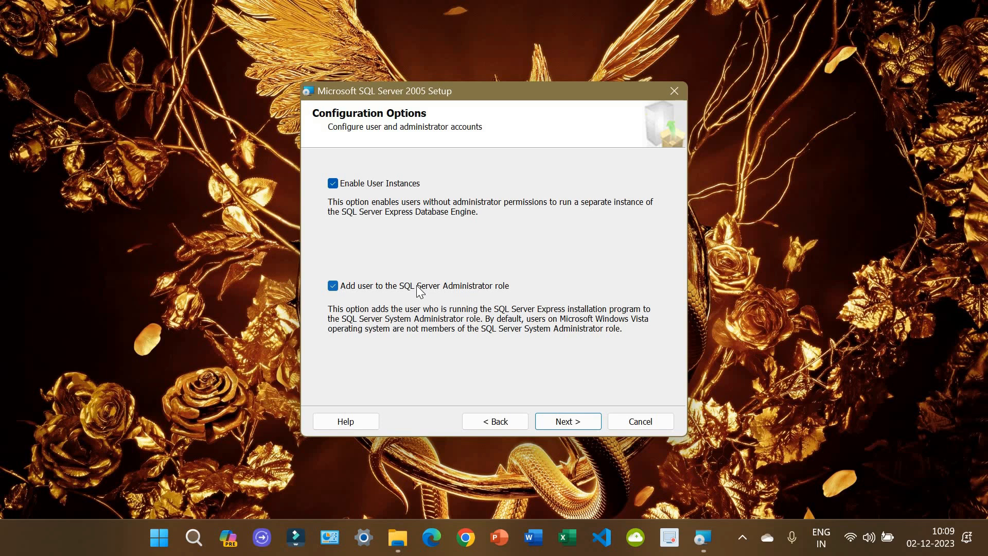
{"action": "left_click", "coordinate": [554, 422]}
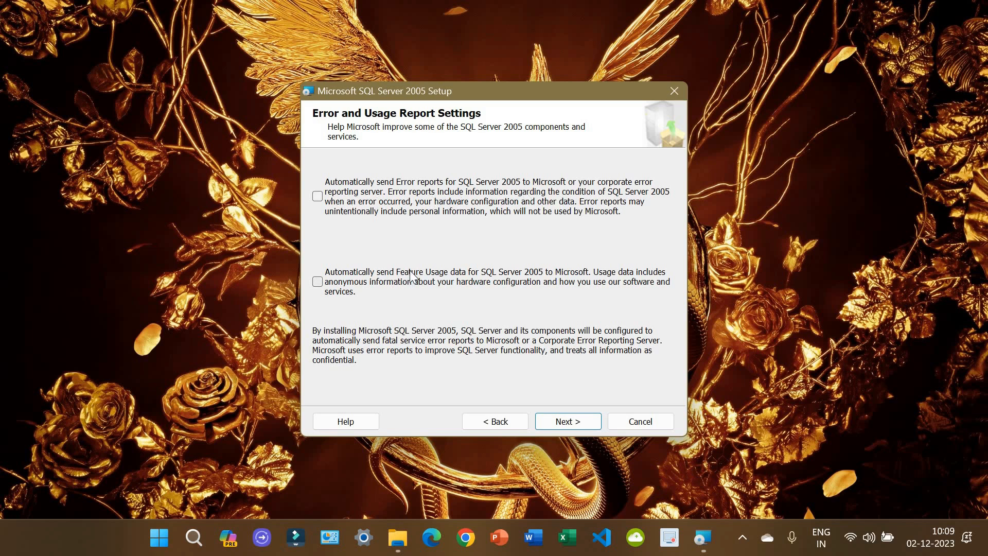
{"action": "left_click", "coordinate": [555, 424]}
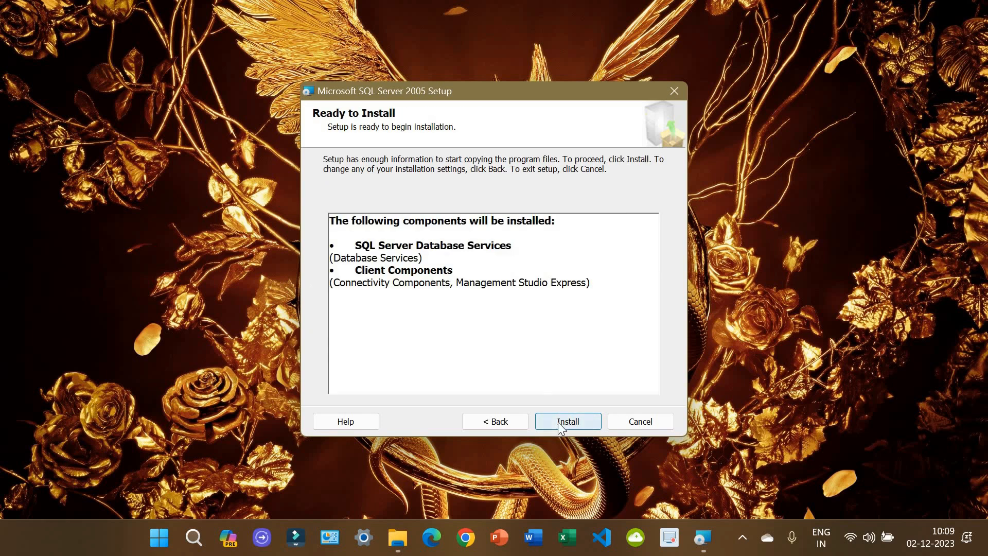
Step: Install SQL Server Database Services and Client Components, then finish and close setup
{"action": "left_click", "coordinate": [558, 422]}
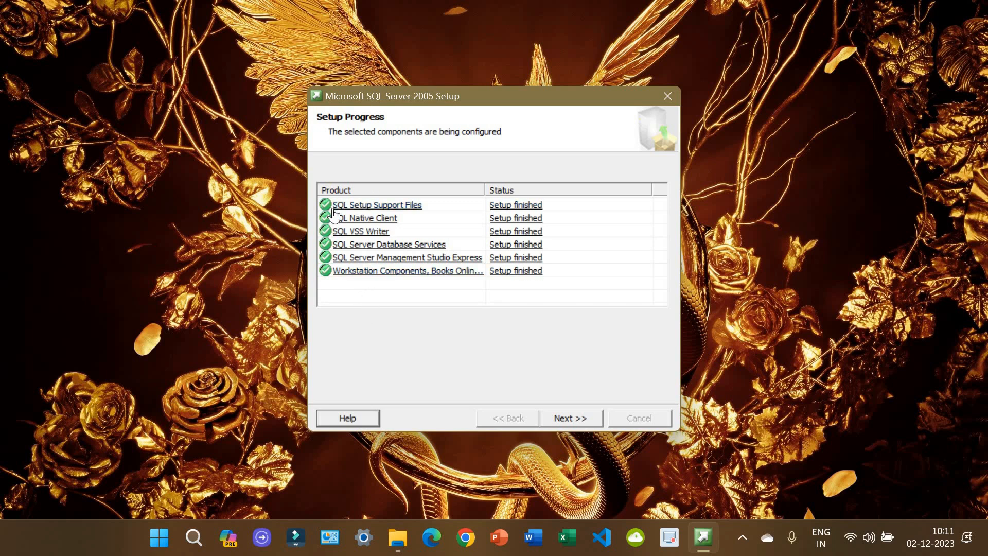
{"action": "left_click", "coordinate": [571, 418]}
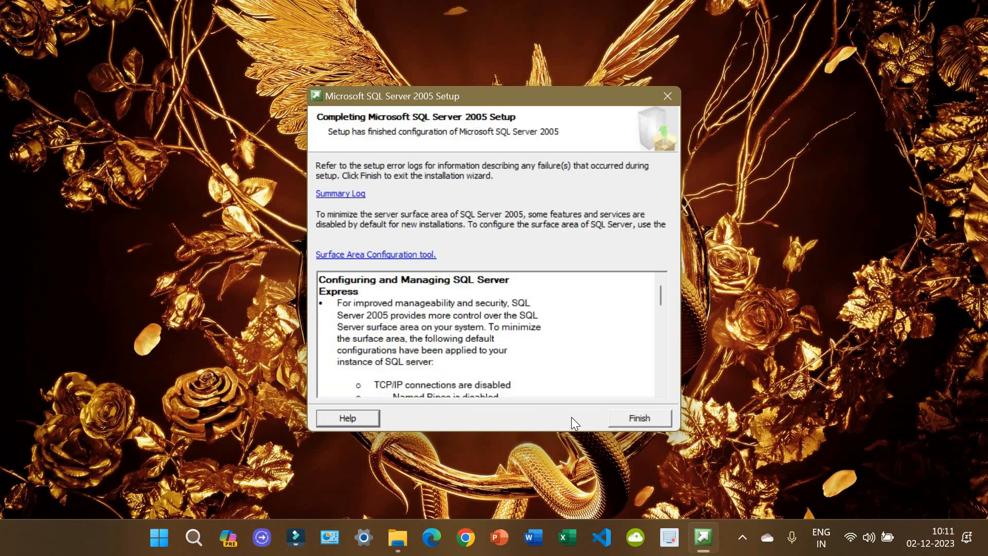
{"action": "left_click", "coordinate": [640, 419]}
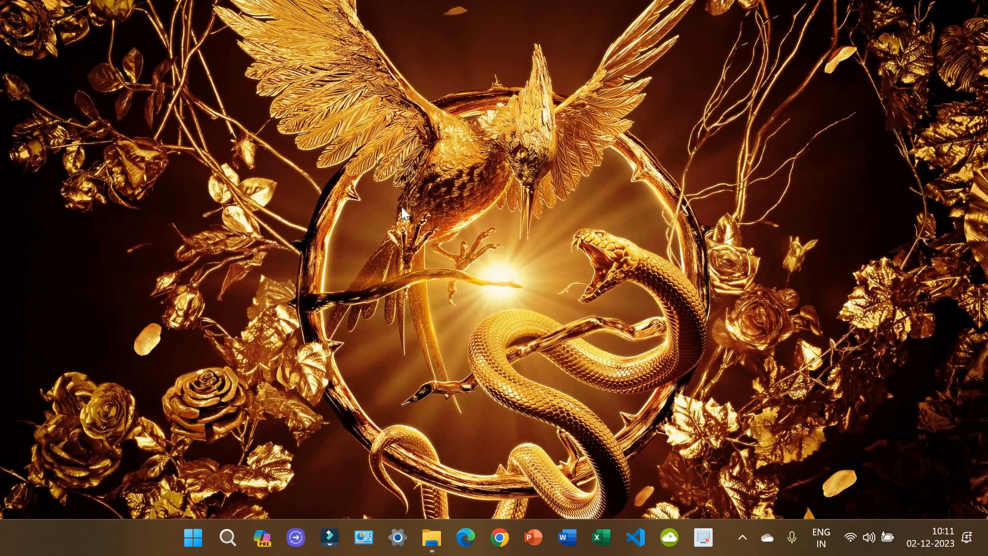
Step: View OneDrive > PC Things > Access Database Engine in a maximized File Explorer, then close it
{"action": "left_click", "coordinate": [432, 538]}
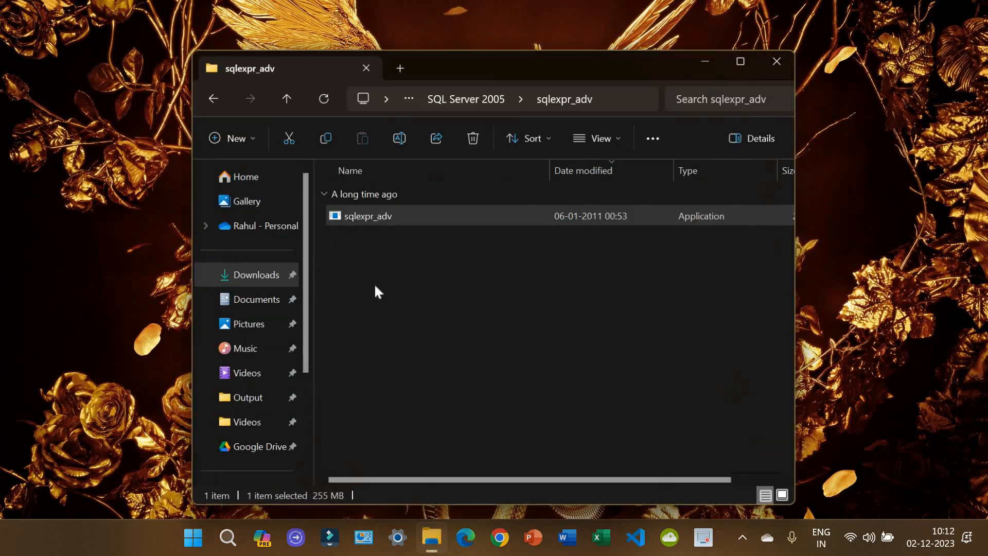
{"action": "left_click", "coordinate": [248, 226]}
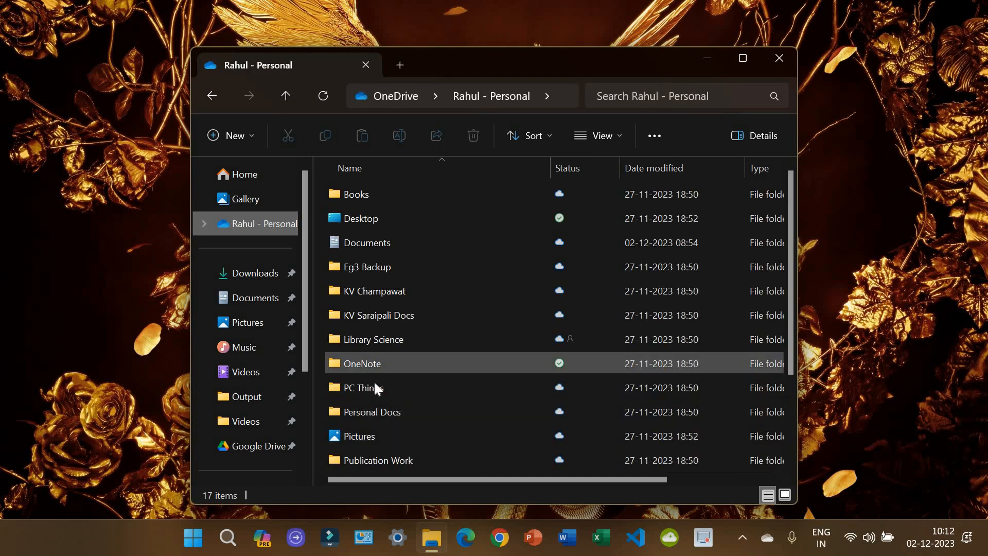
{"action": "double_click", "coordinate": [375, 387]}
{"action": "double_click", "coordinate": [356, 201]}
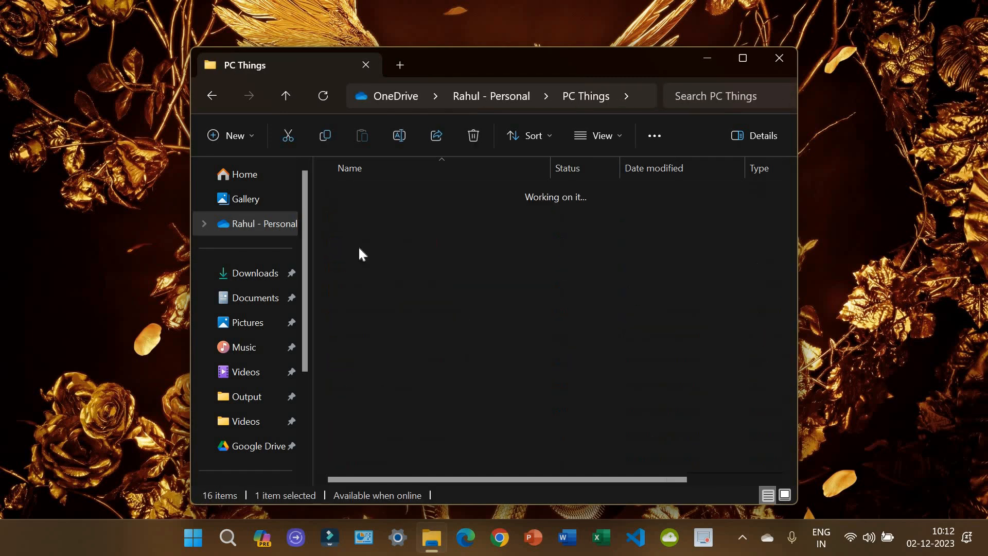
{"action": "left_click", "coordinate": [751, 58]}
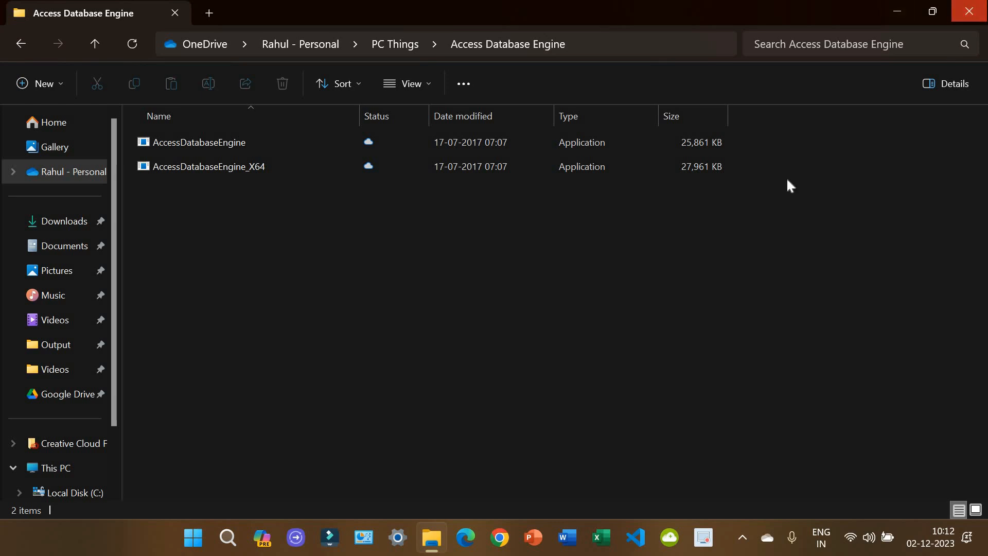
{"action": "key", "text": "alt+F4"}
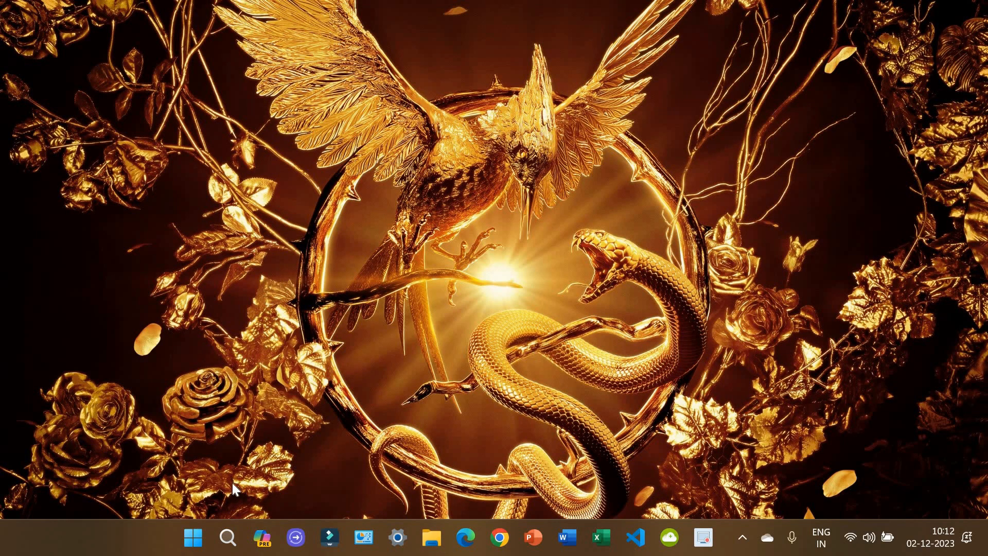
Step: Launch SSMS Express and log in to SILVER\SQLEXPRESS as sa via SQL Server Authentication, remembering the password
{"action": "left_click", "coordinate": [193, 545]}
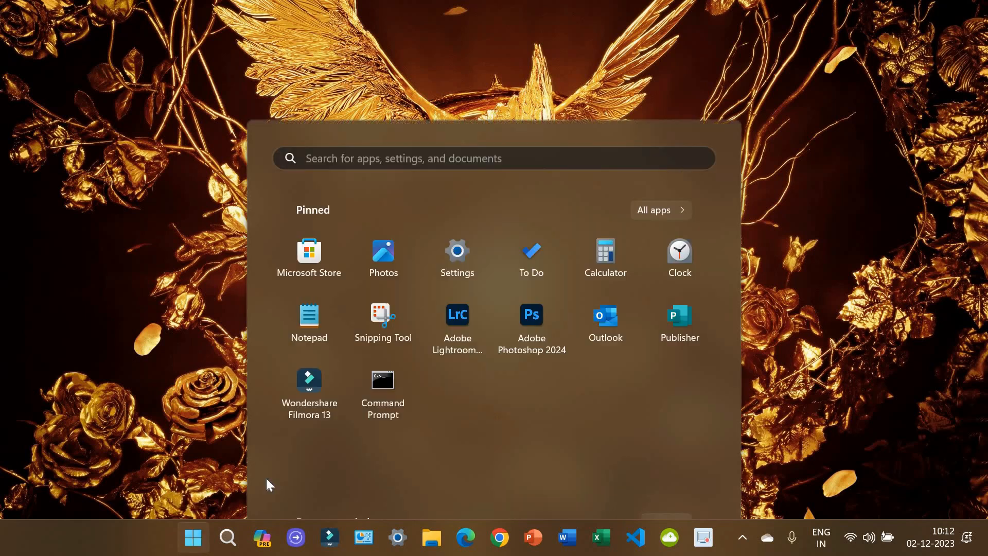
{"action": "left_click", "coordinate": [683, 438]}
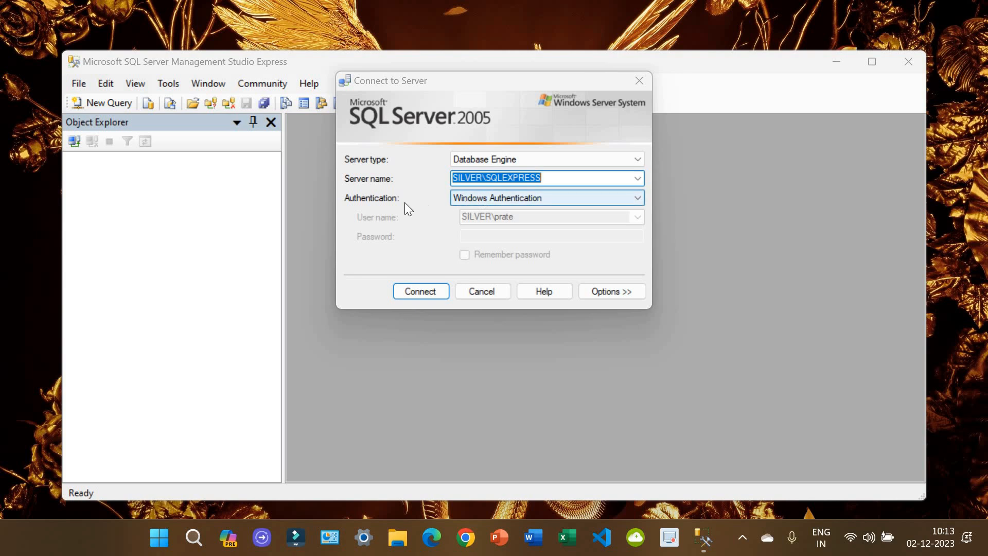
{"action": "left_click", "coordinate": [516, 197]}
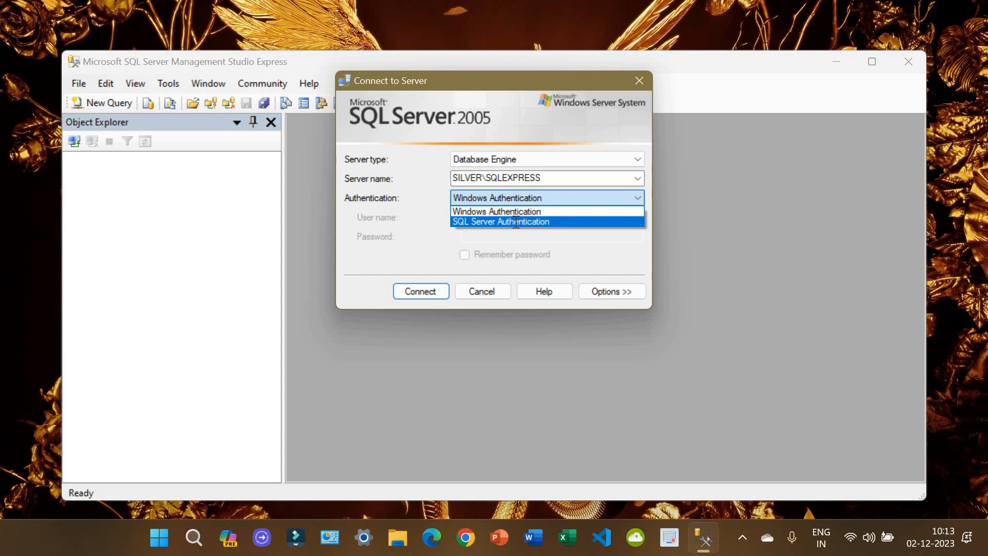
{"action": "left_click", "coordinate": [515, 221]}
{"action": "left_click", "coordinate": [516, 222]}
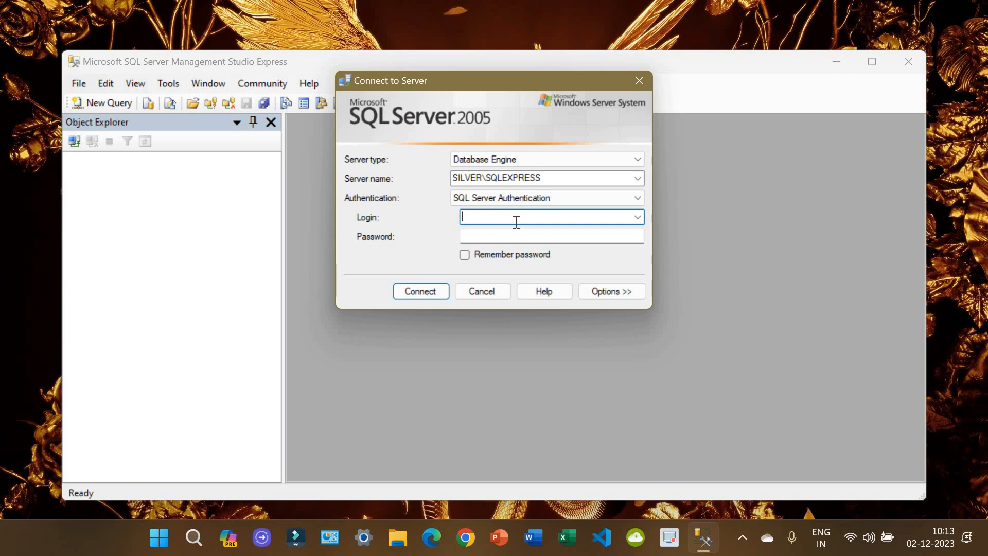
{"action": "key", "text": "Tab"}
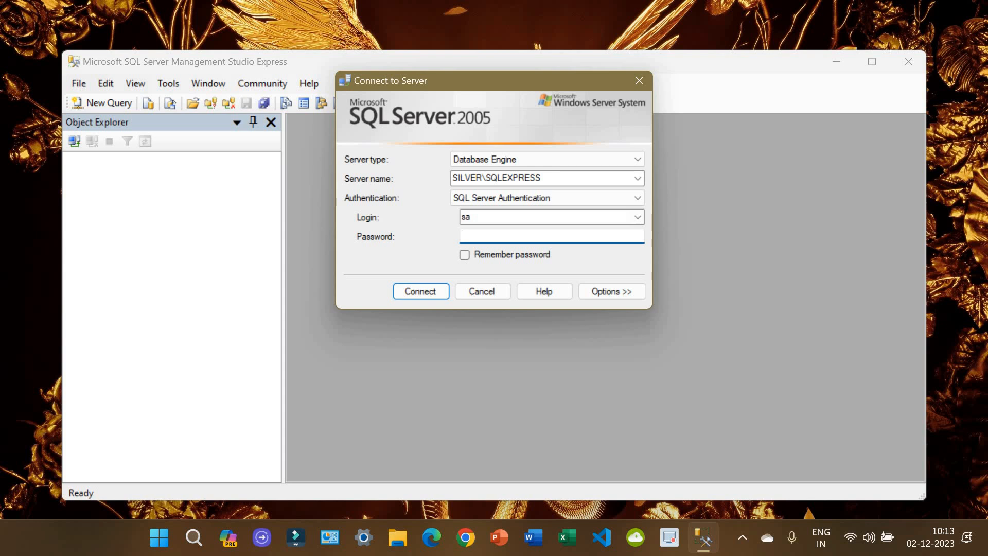
{"action": "left_click", "coordinate": [511, 255]}
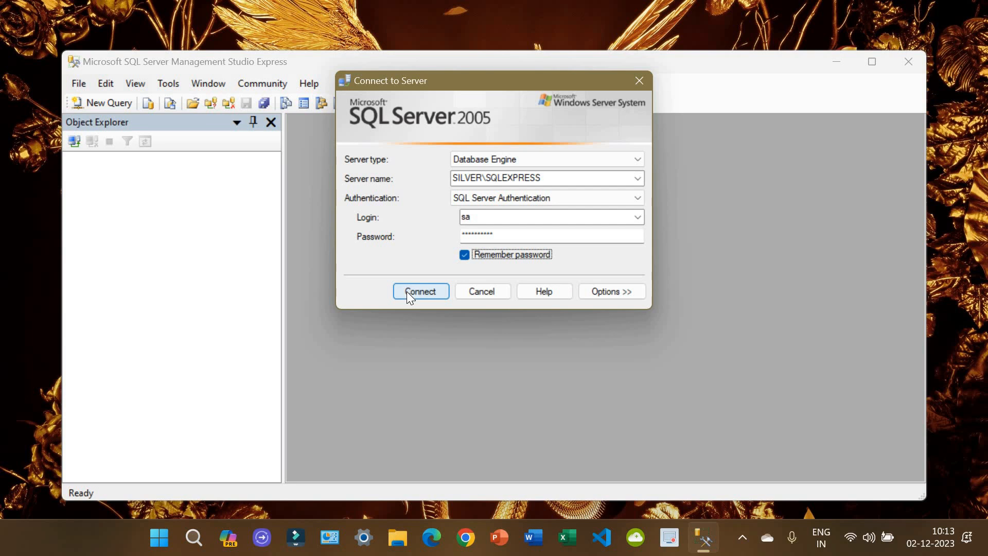
{"action": "left_click", "coordinate": [420, 291]}
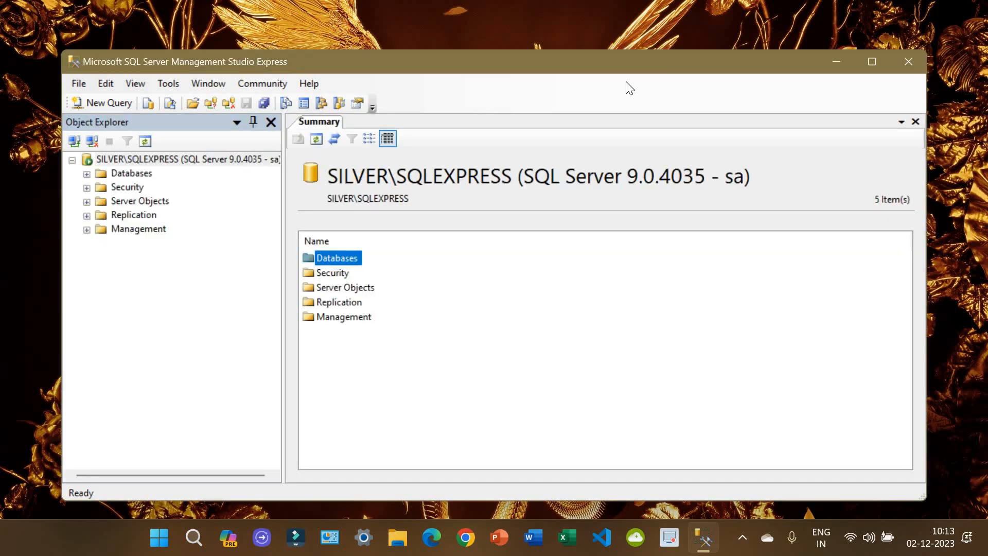
Step: Add a new database named granth3 under Databases and select it in Object Explorer
{"action": "left_click", "coordinate": [871, 62]}
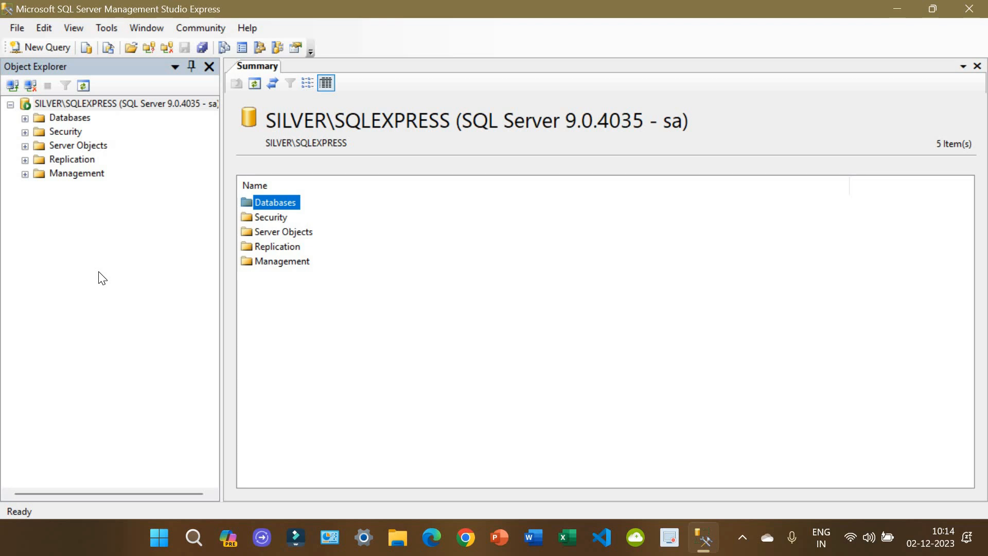
{"action": "left_click", "coordinate": [25, 118]}
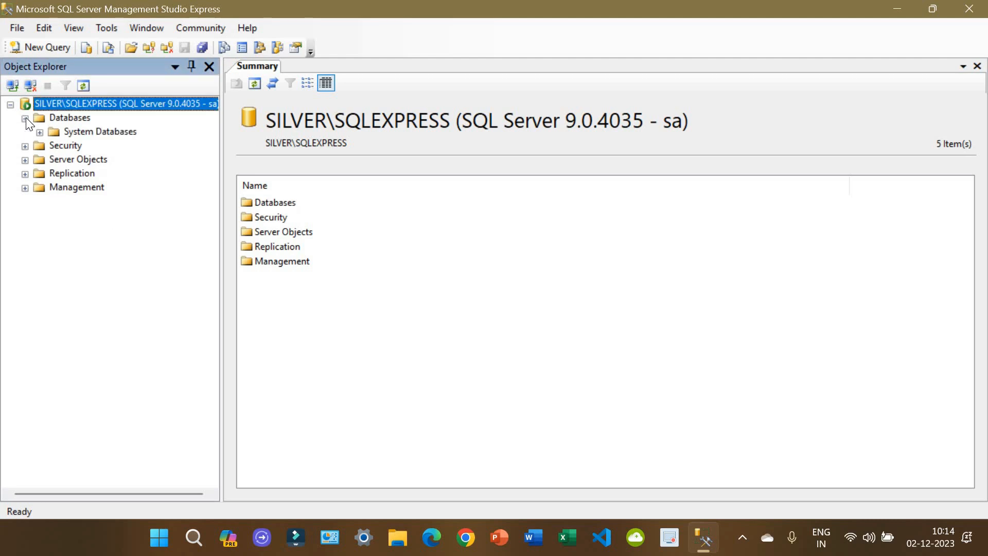
{"action": "left_click", "coordinate": [61, 119]}
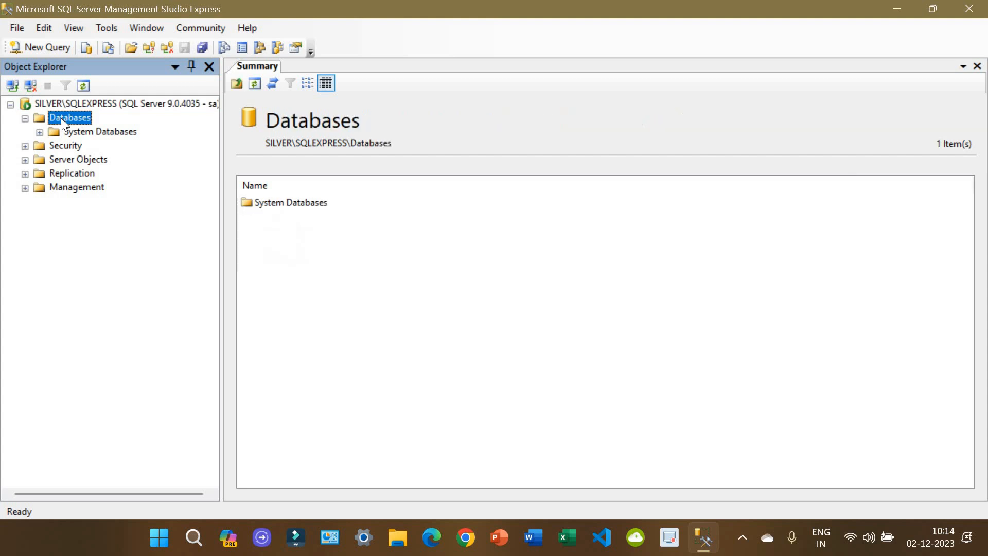
{"action": "right_click", "coordinate": [61, 119]}
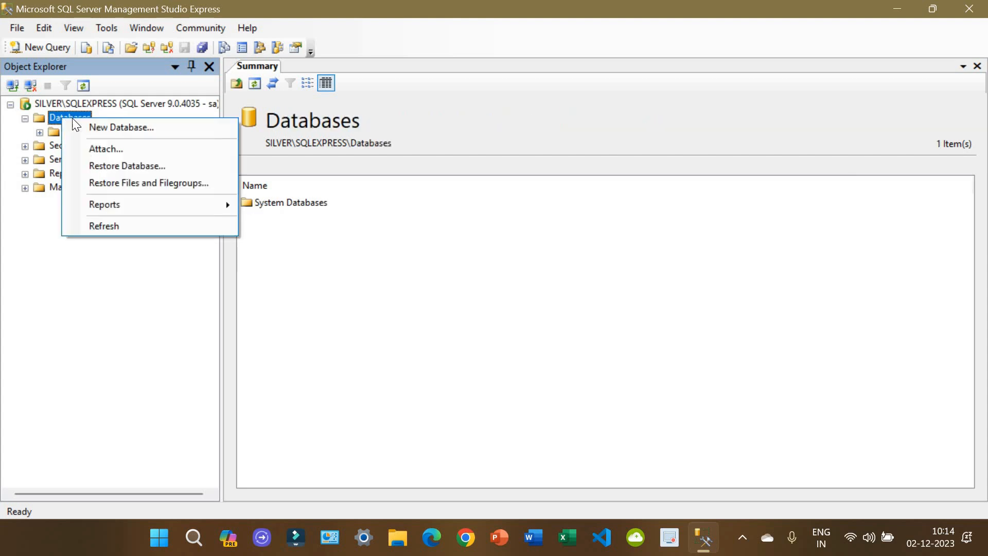
{"action": "left_click", "coordinate": [86, 124]}
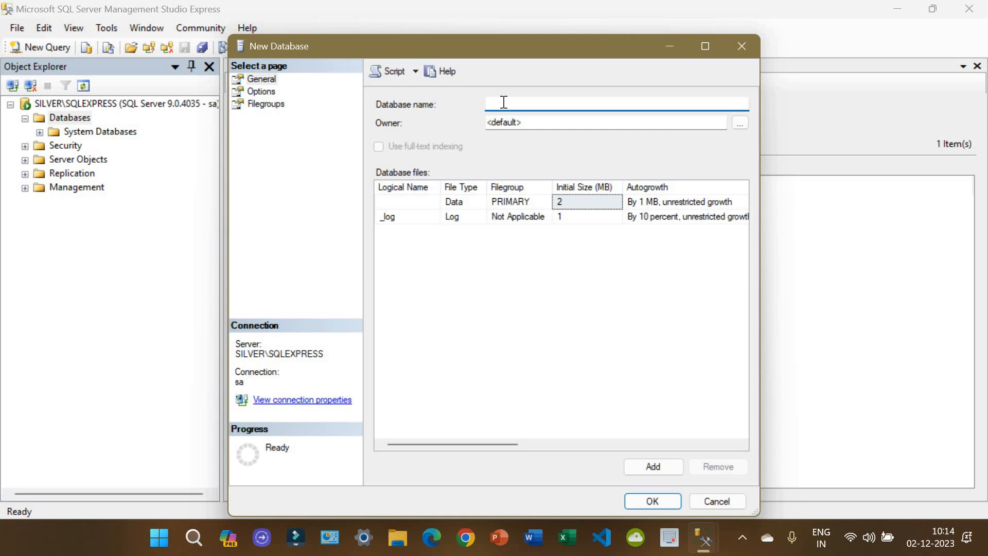
{"action": "type", "text": "granth3"}
{"action": "left_click", "coordinate": [669, 501]}
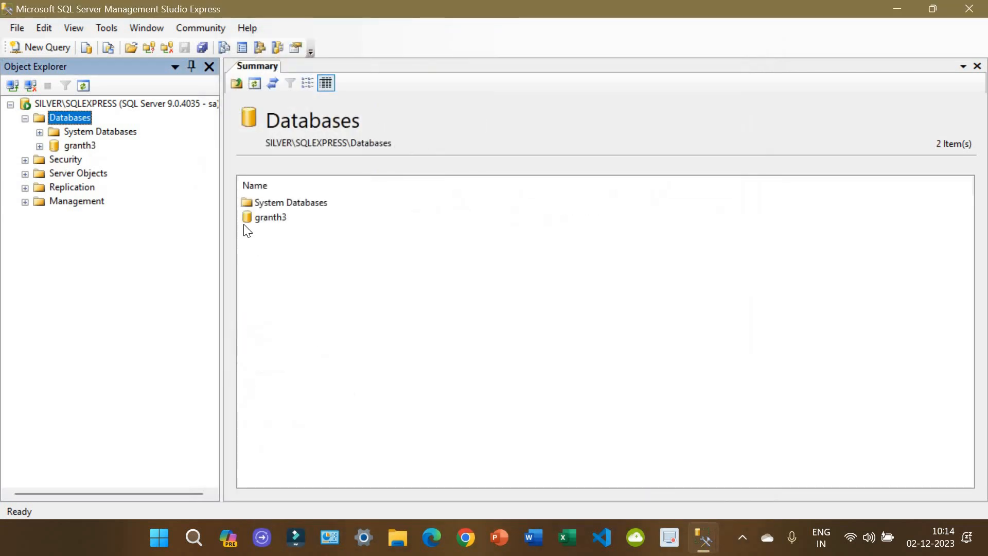
{"action": "left_click", "coordinate": [272, 217]}
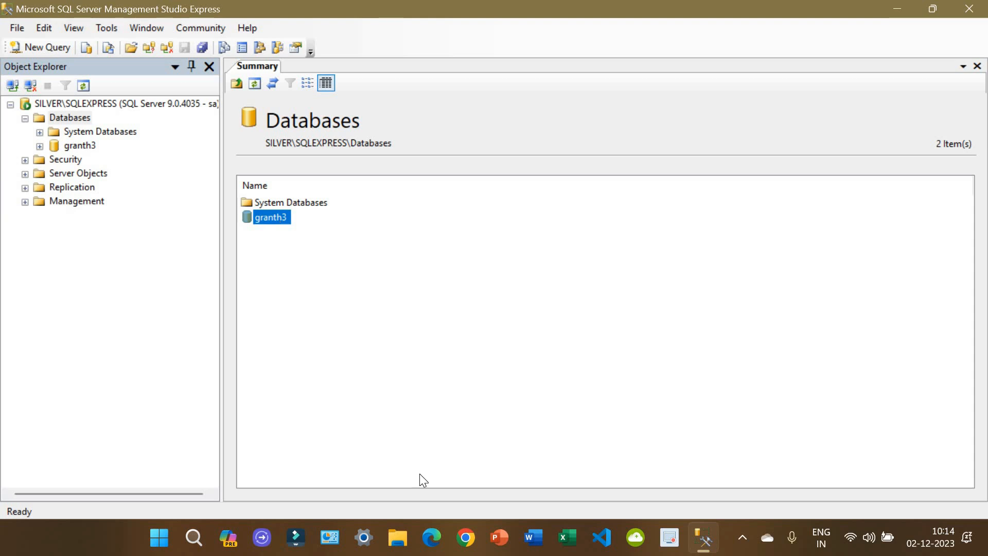
Step: Open File Explorer maximized and browse Downloads > EG3 > Database file to find GRANTH3.bak
{"action": "left_click", "coordinate": [398, 538]}
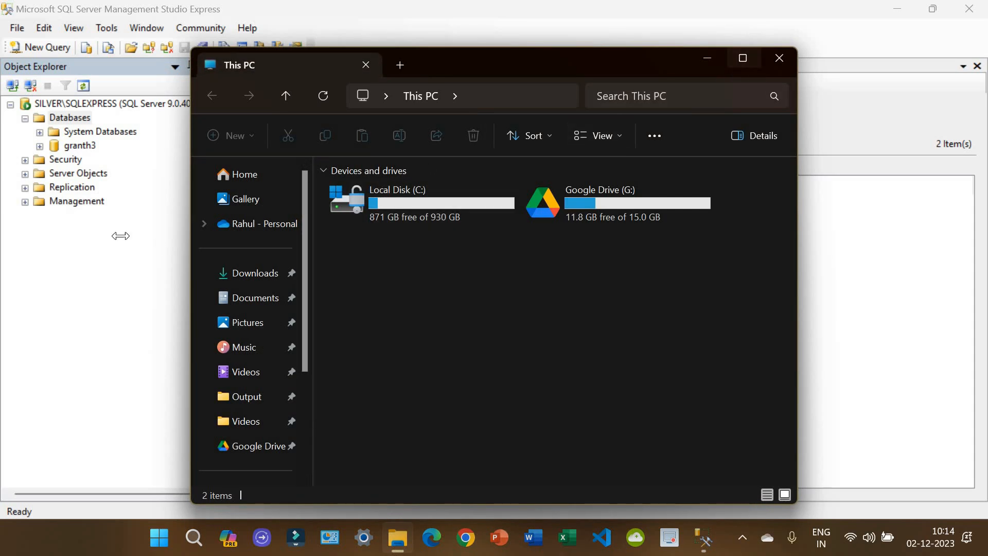
{"action": "left_click", "coordinate": [741, 61]}
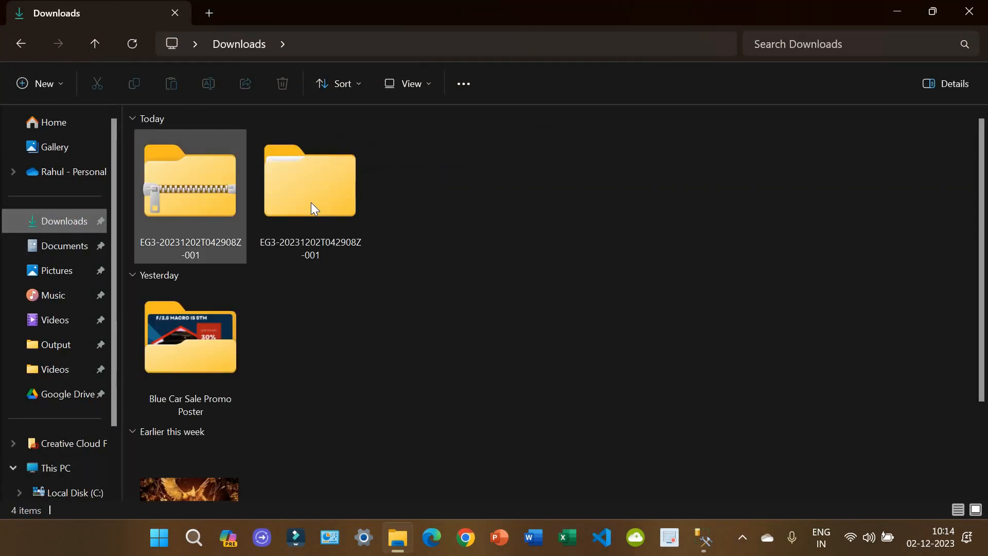
{"action": "double_click", "coordinate": [311, 203]}
{"action": "double_click", "coordinate": [228, 168]}
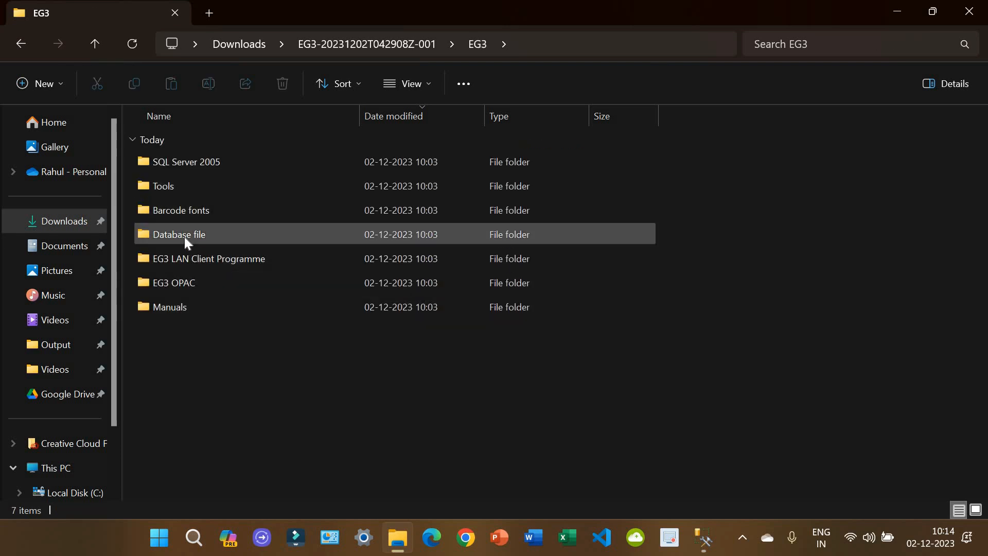
{"action": "mouse_move", "coordinate": [228, 236]}
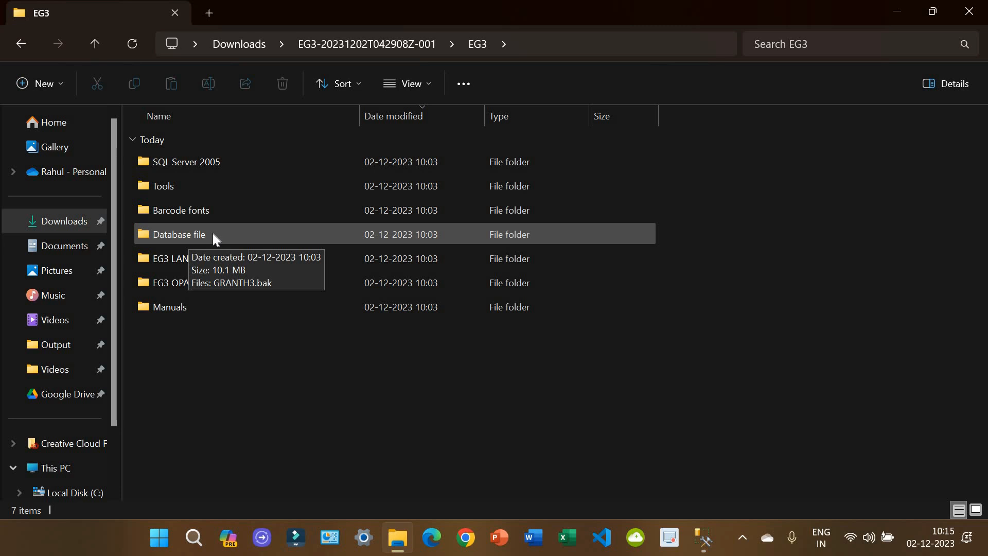
{"action": "double_click", "coordinate": [212, 233]}
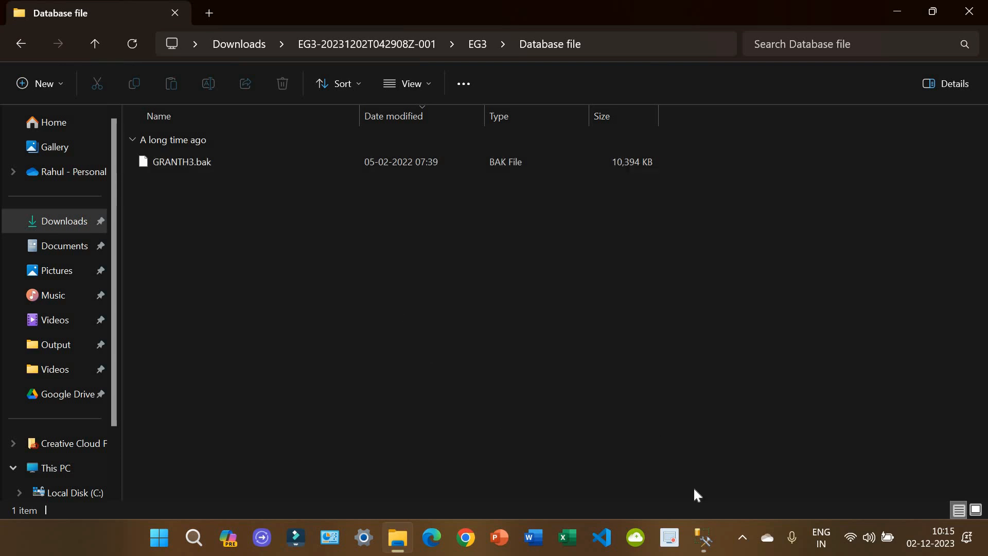
Step: Check the granth3 database entry back in Management Studio
{"action": "left_click", "coordinate": [703, 536]}
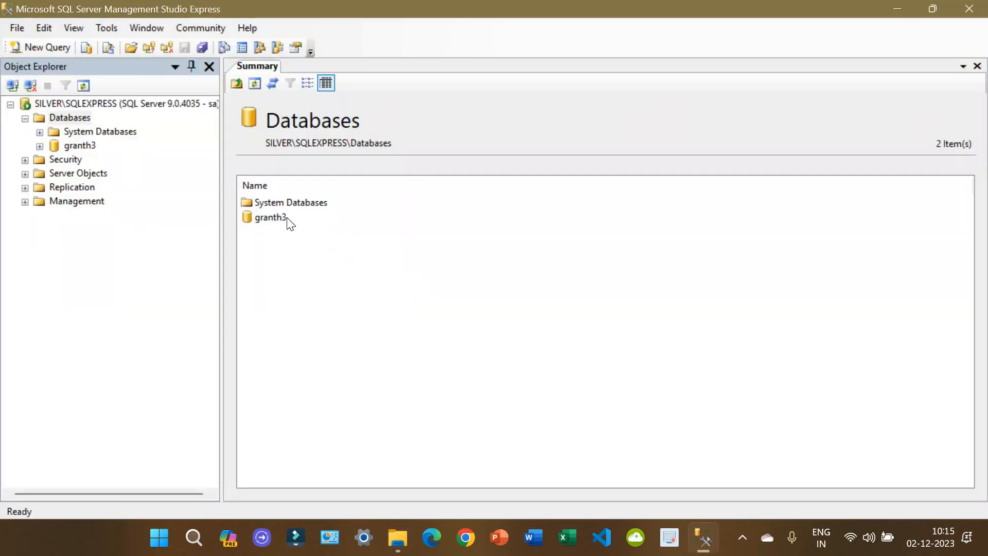
{"action": "left_click", "coordinate": [282, 219]}
{"action": "left_click", "coordinate": [311, 323]}
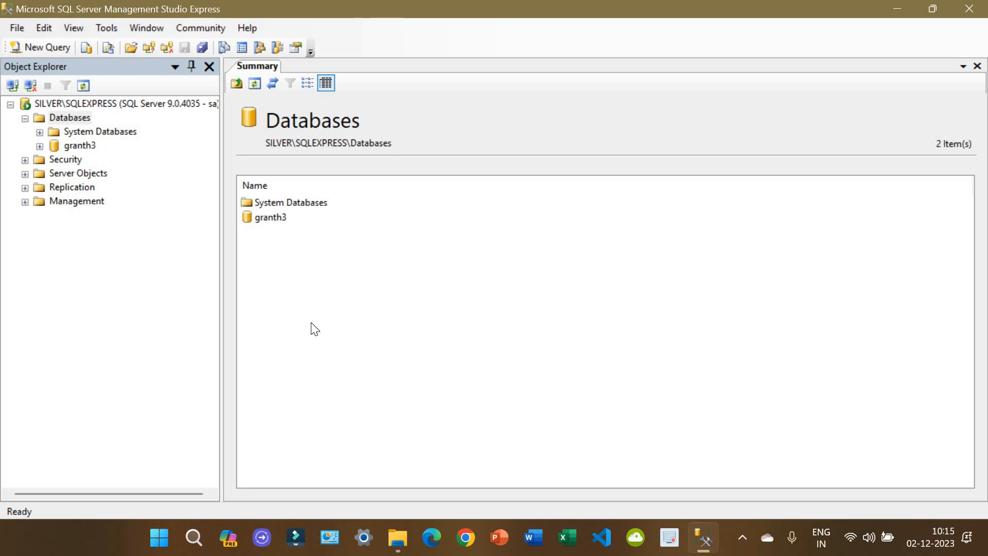
Step: Open Local Disk (C:) in a new Explorer tab with hidden items turned off, and select the Library folder
{"action": "left_click", "coordinate": [395, 537]}
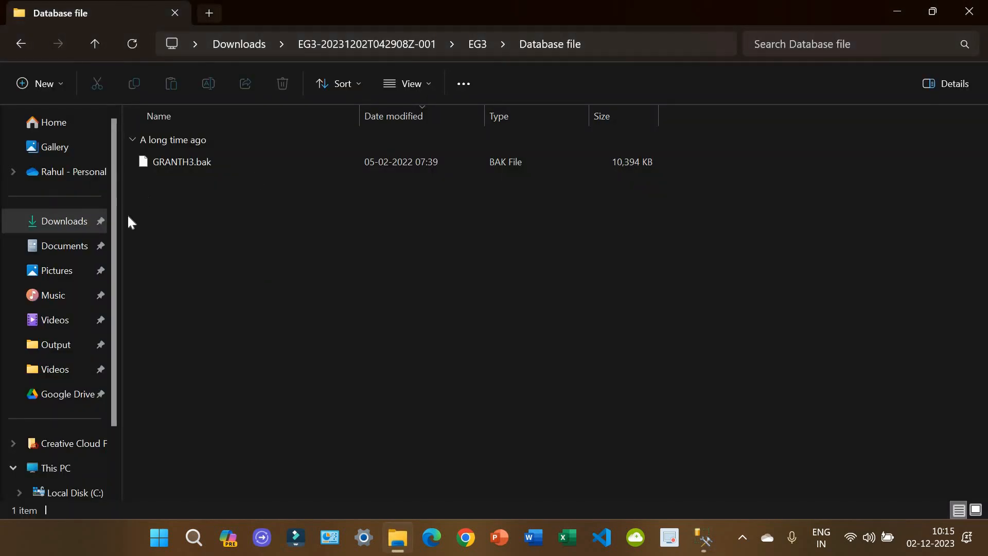
{"action": "key", "text": "ctrl+t"}
{"action": "left_click", "coordinate": [210, 150]}
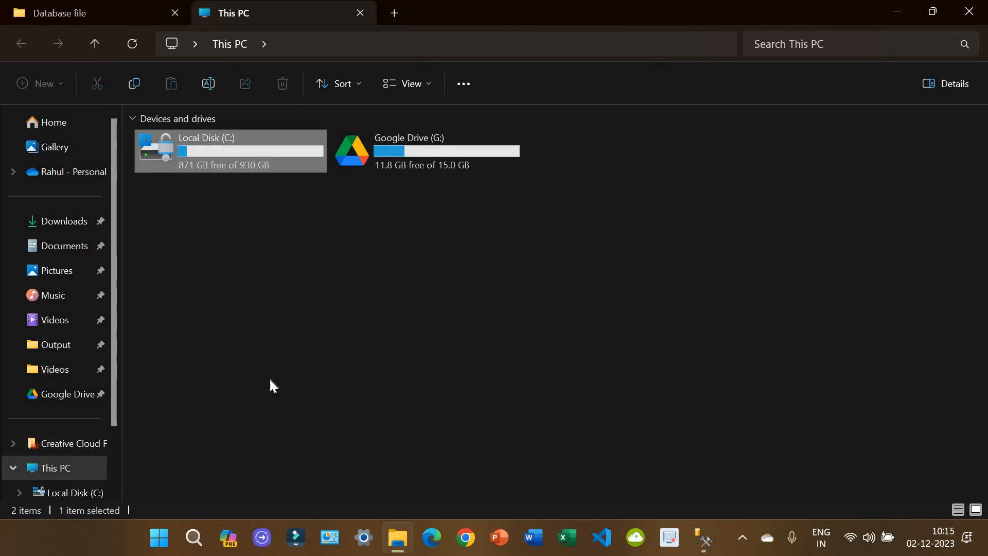
{"action": "left_click", "coordinate": [398, 85]}
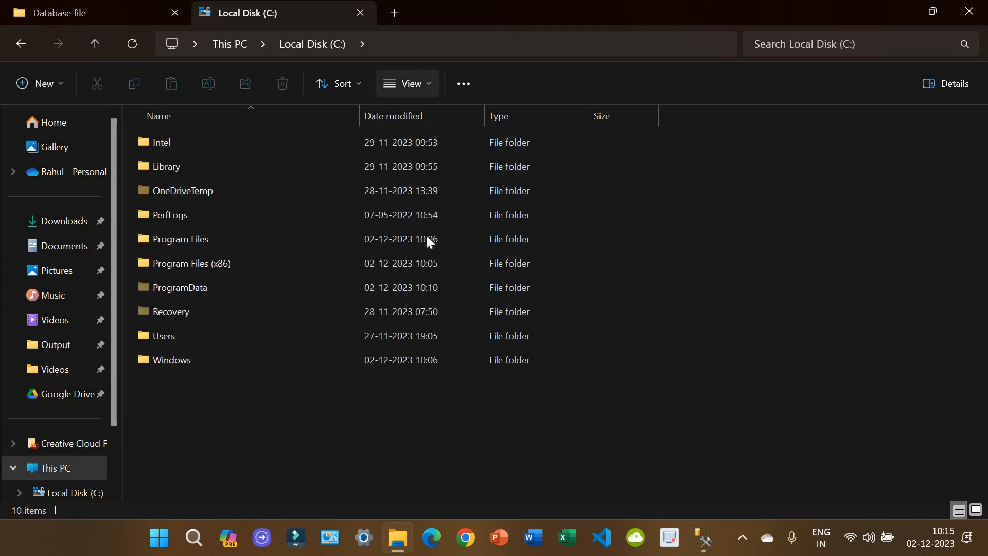
{"action": "left_click", "coordinate": [428, 366]}
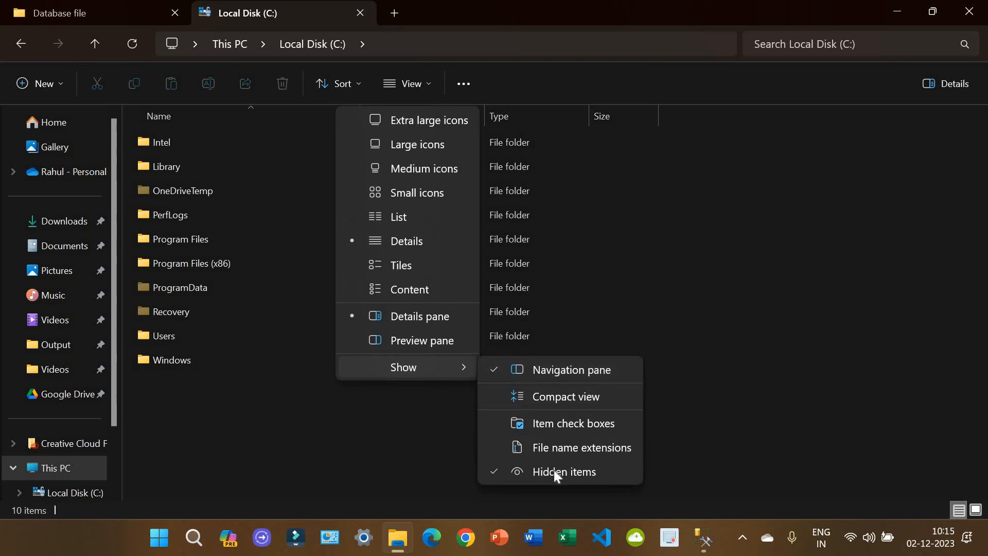
{"action": "left_click", "coordinate": [553, 471]}
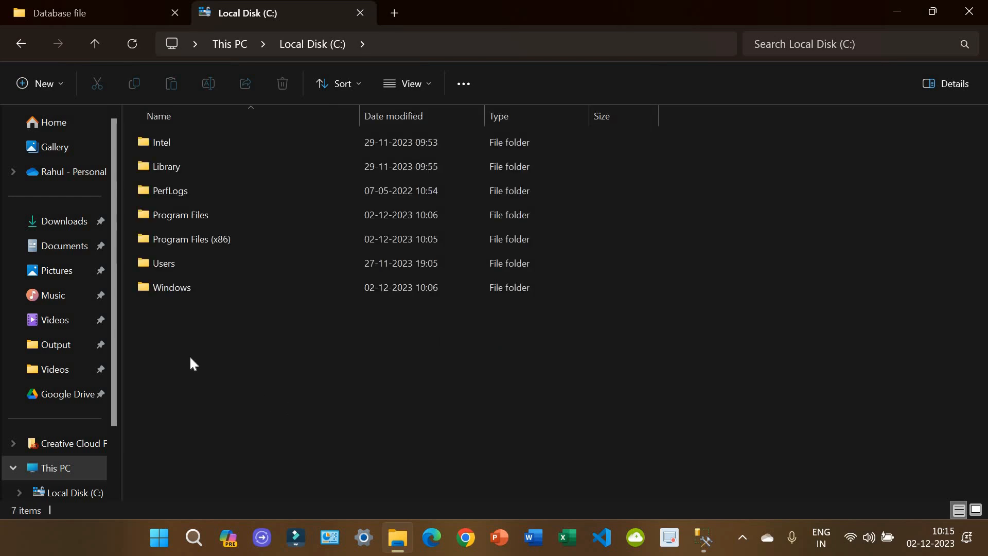
{"action": "right_click", "coordinate": [191, 363]}
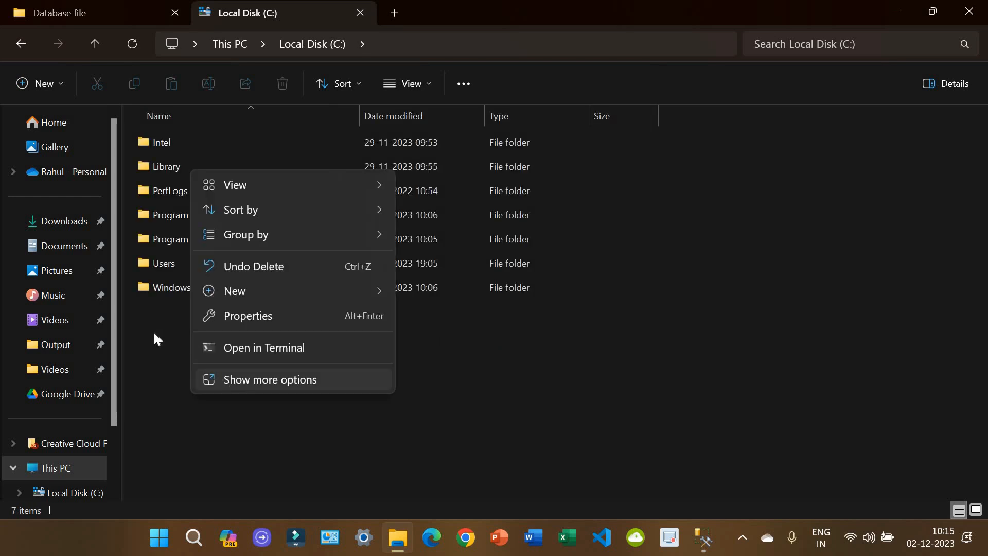
{"action": "left_click", "coordinate": [159, 184]}
{"action": "left_click", "coordinate": [205, 171]}
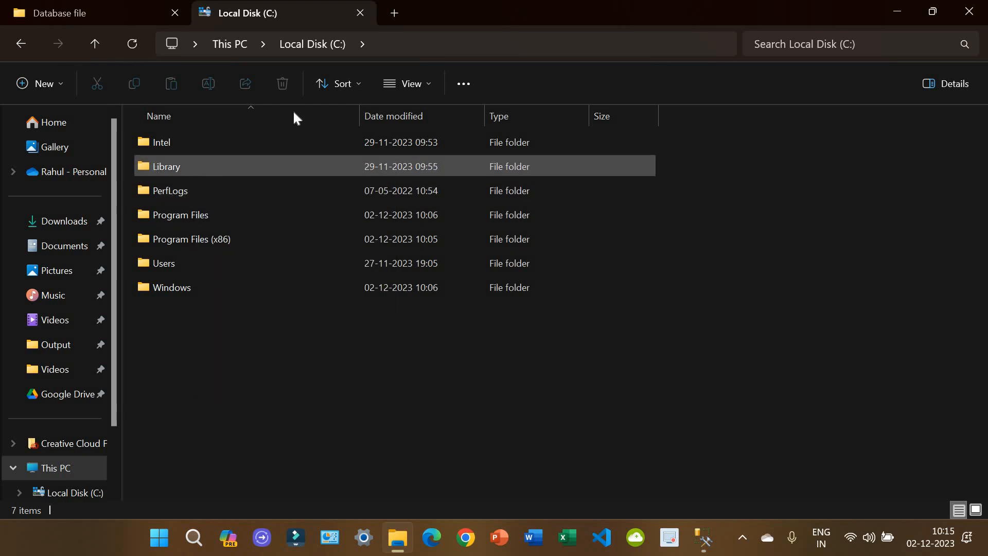
Step: Switch the Local Disk (C:) view to Large icons and select the Library folder
{"action": "left_click", "coordinate": [425, 86]}
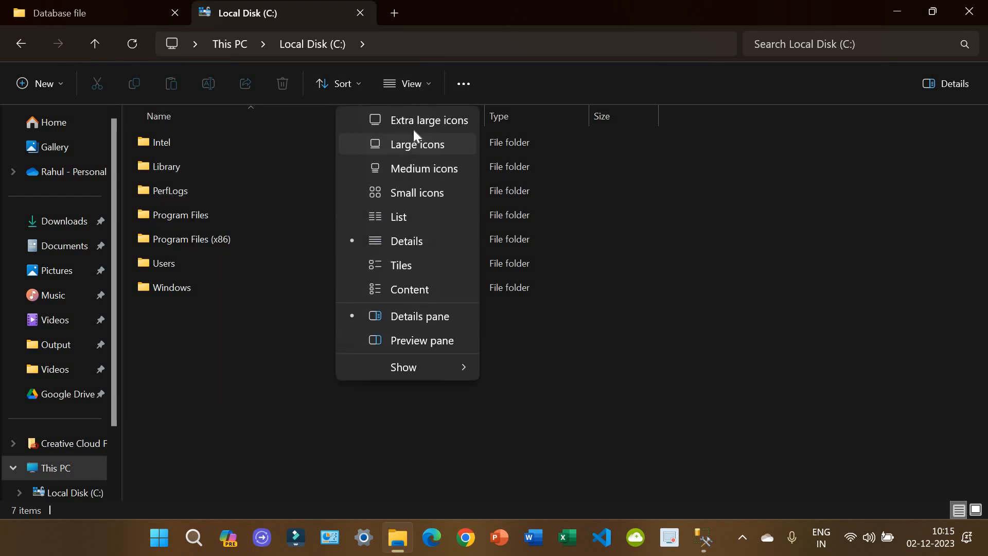
{"action": "left_click", "coordinate": [414, 122]}
{"action": "left_click", "coordinate": [369, 180]}
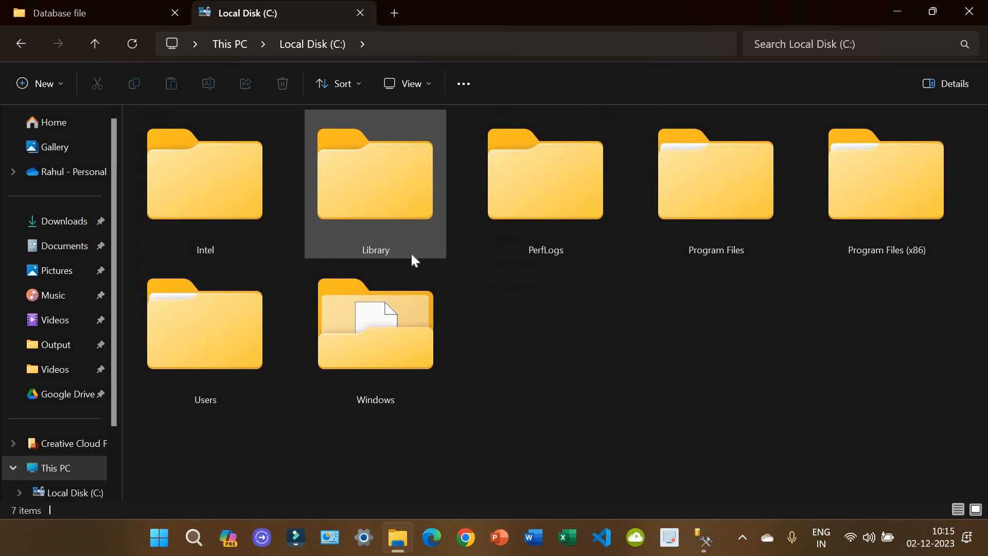
{"action": "right_click", "coordinate": [490, 363]}
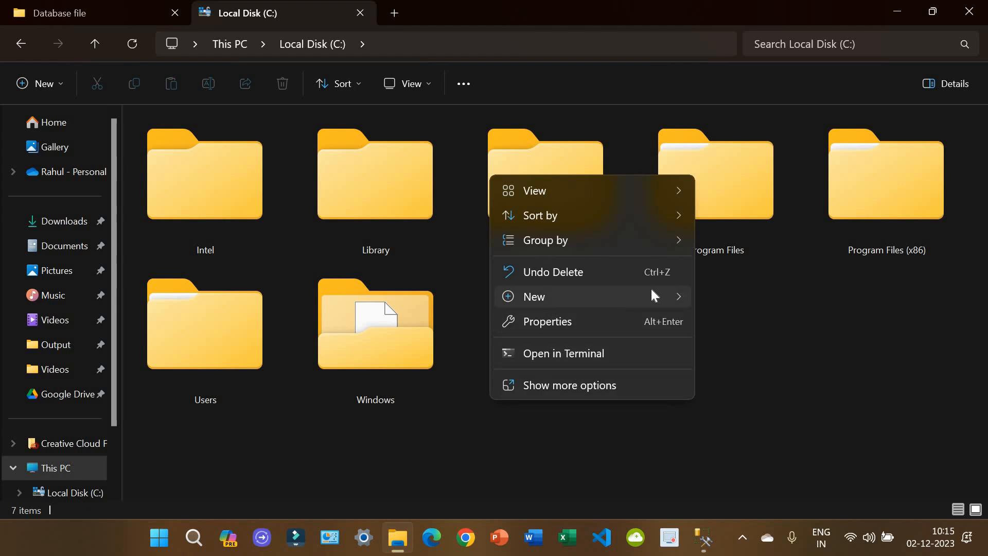
{"action": "mouse_move", "coordinate": [549, 295]}
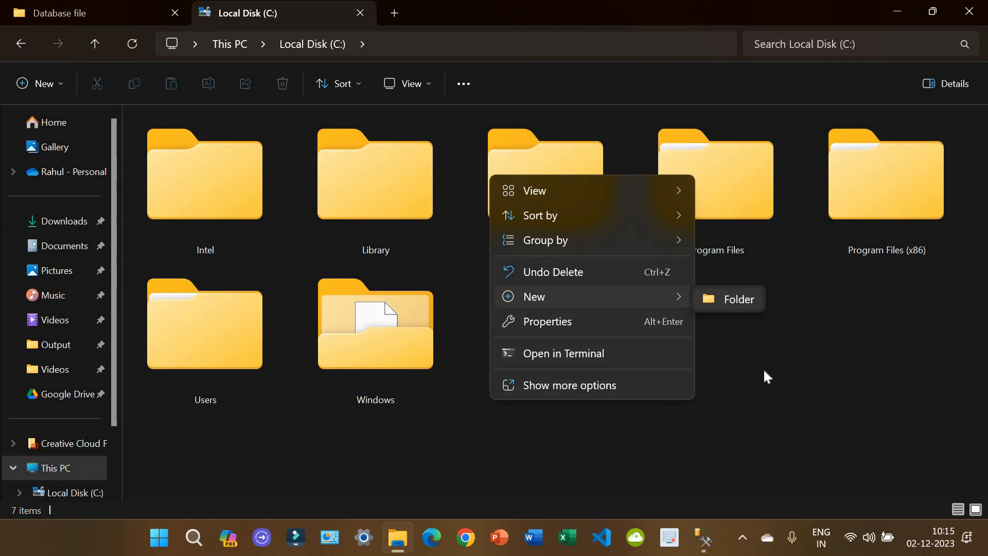
{"action": "left_click", "coordinate": [261, 257]}
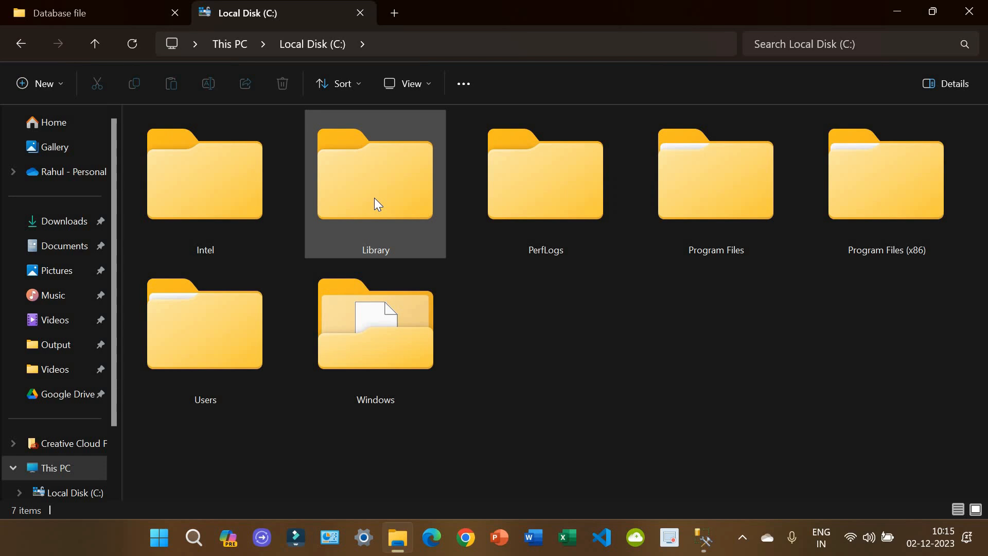
{"action": "mouse_move", "coordinate": [374, 203]}
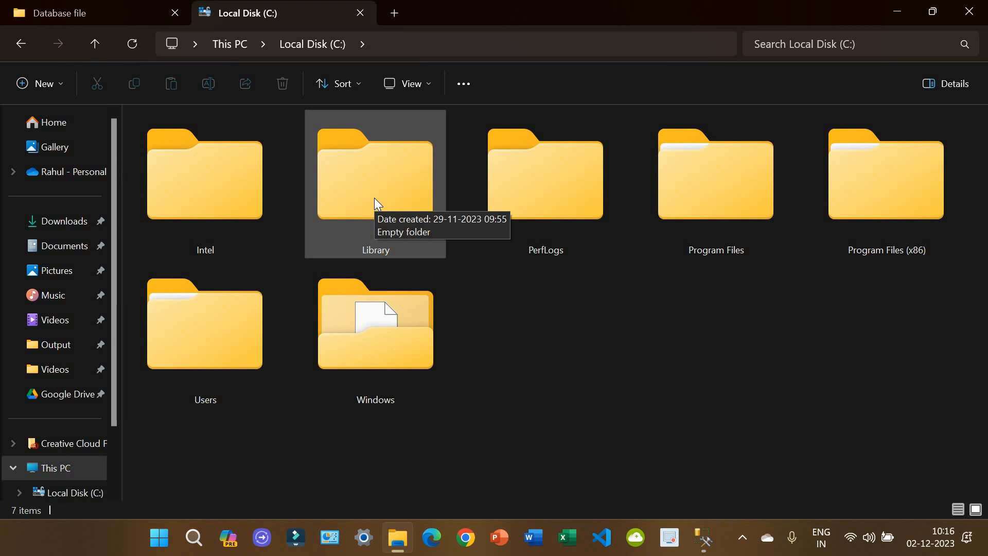
Step: Copy GRANTH3.bak from the Database file folder and paste it into C:\Library
{"action": "left_click", "coordinate": [116, 10]}
{"action": "right_click", "coordinate": [180, 164]}
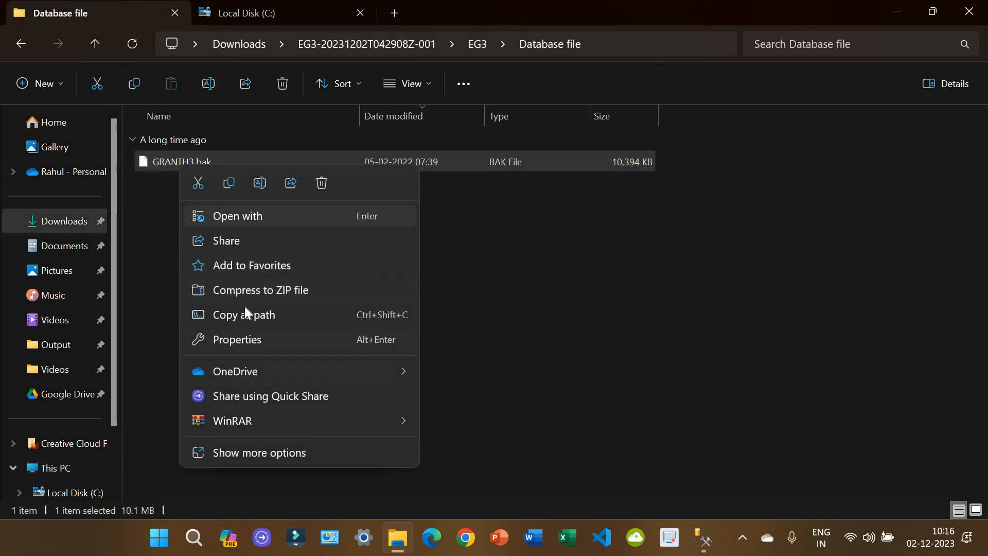
{"action": "left_click", "coordinate": [227, 182]}
{"action": "left_click", "coordinate": [271, 8]}
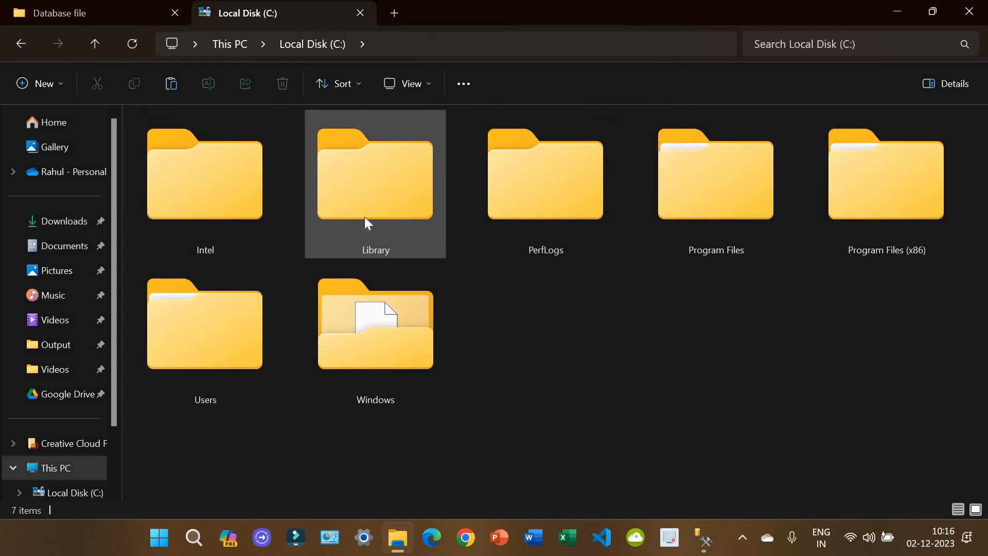
{"action": "double_click", "coordinate": [365, 218]}
{"action": "right_click", "coordinate": [330, 264]}
{"action": "left_click", "coordinate": [349, 235]}
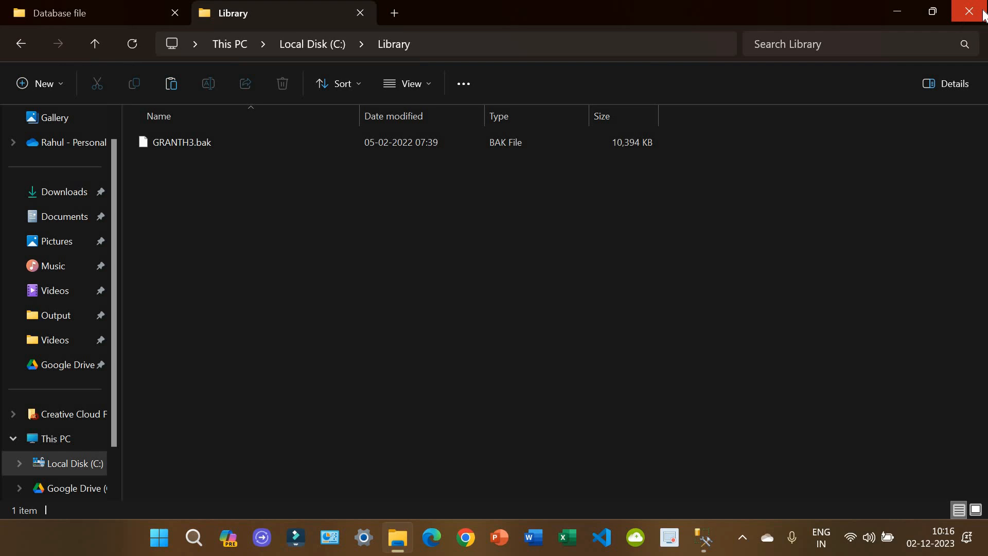
Step: Close File Explorer and open Tasks > Restore > Database for granth3
{"action": "left_click", "coordinate": [983, 10]}
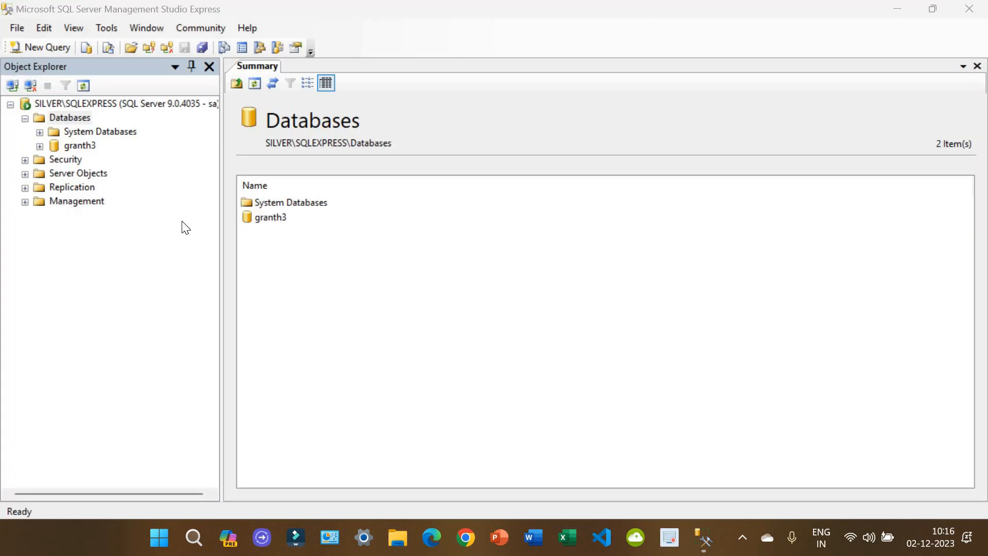
{"action": "left_click", "coordinate": [268, 222]}
{"action": "right_click", "coordinate": [268, 221]}
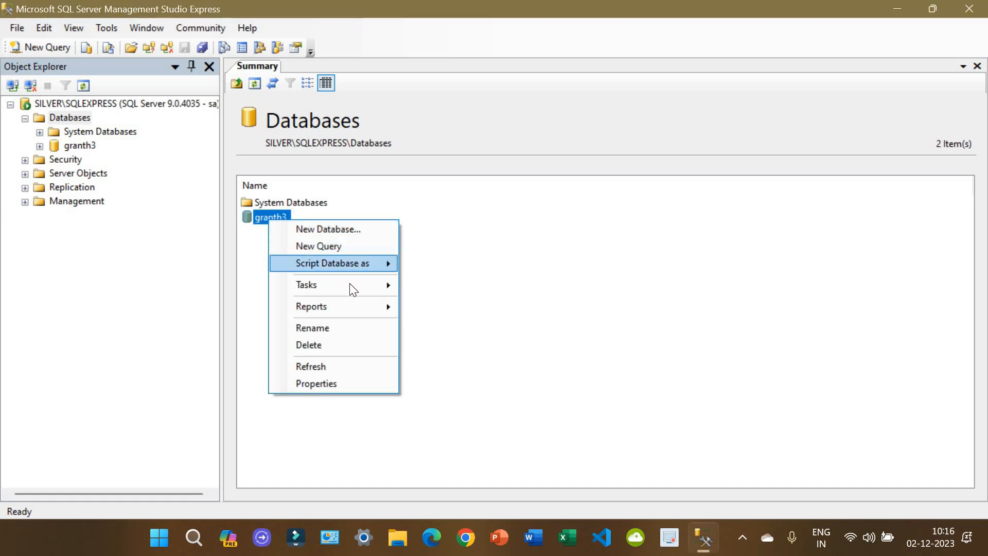
{"action": "mouse_move", "coordinate": [350, 285]}
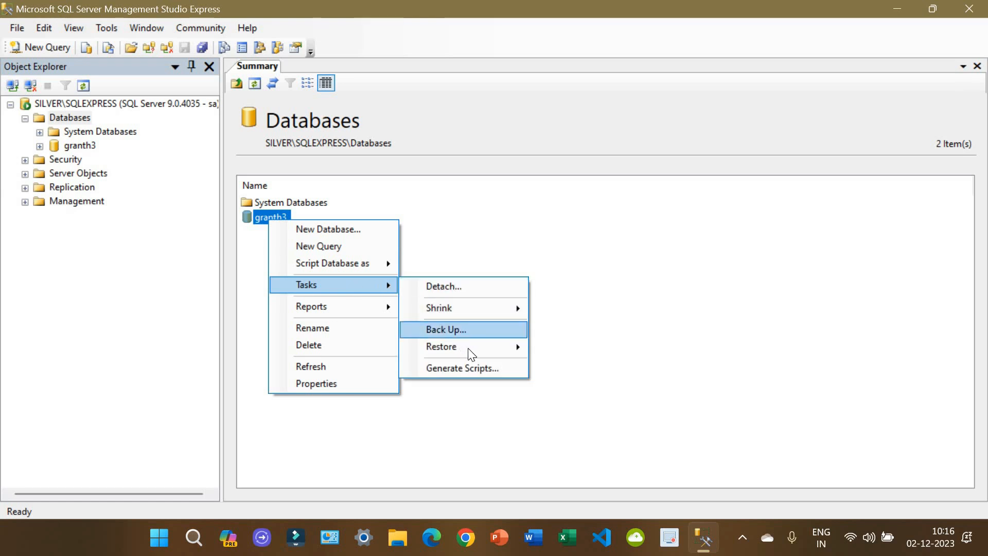
{"action": "mouse_move", "coordinate": [468, 348]}
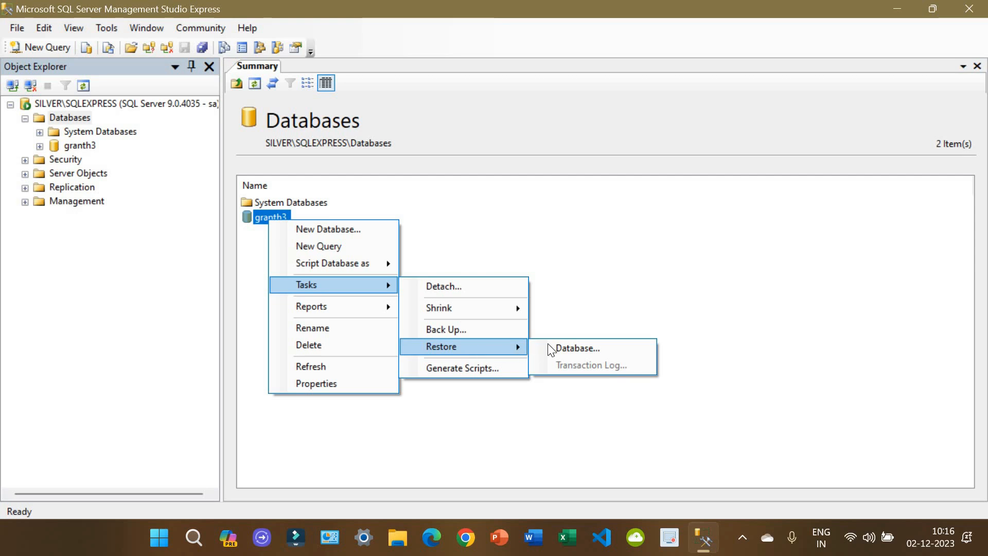
{"action": "left_click", "coordinate": [627, 347]}
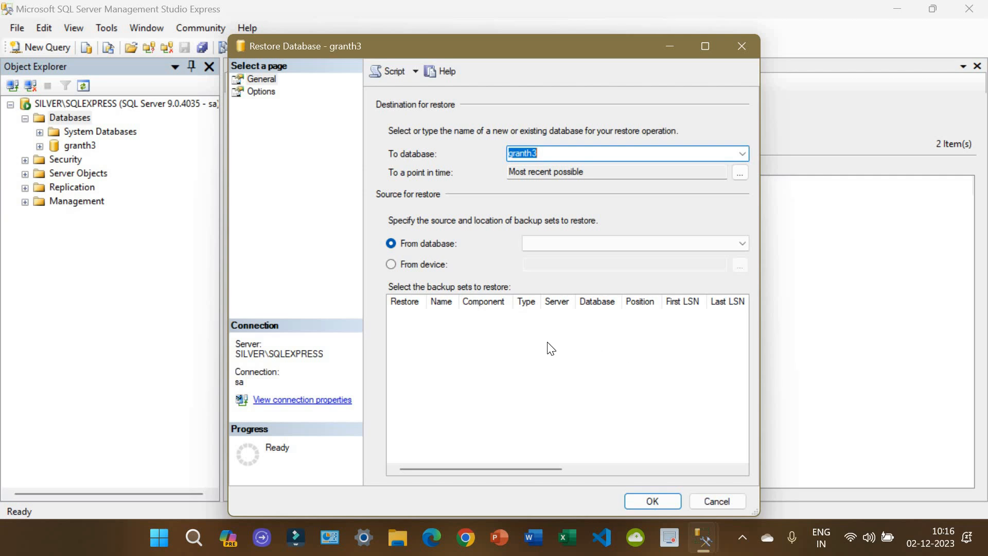
Step: Restore from device, adding C:\Library\GRANTH3.bak as the backup file
{"action": "left_click", "coordinate": [402, 264]}
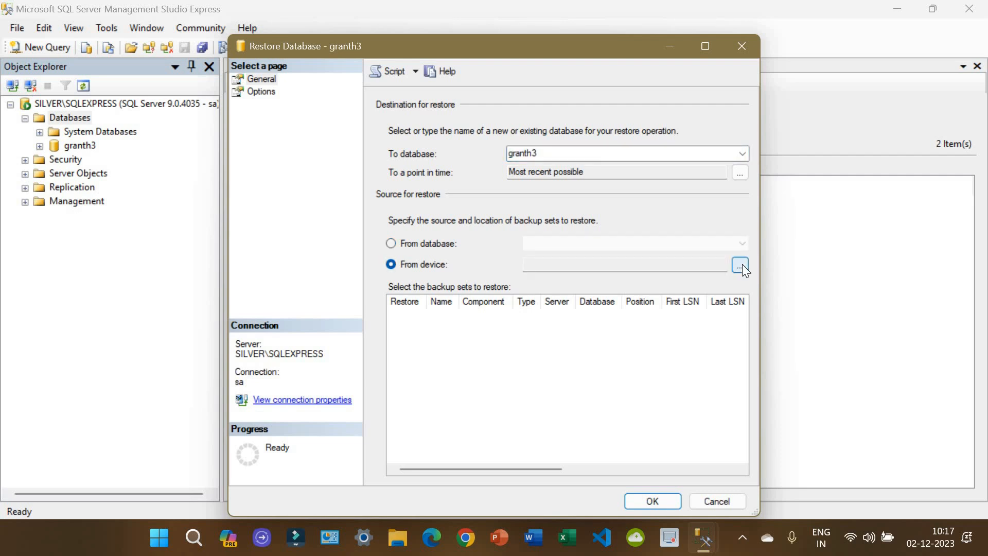
{"action": "left_click", "coordinate": [741, 266]}
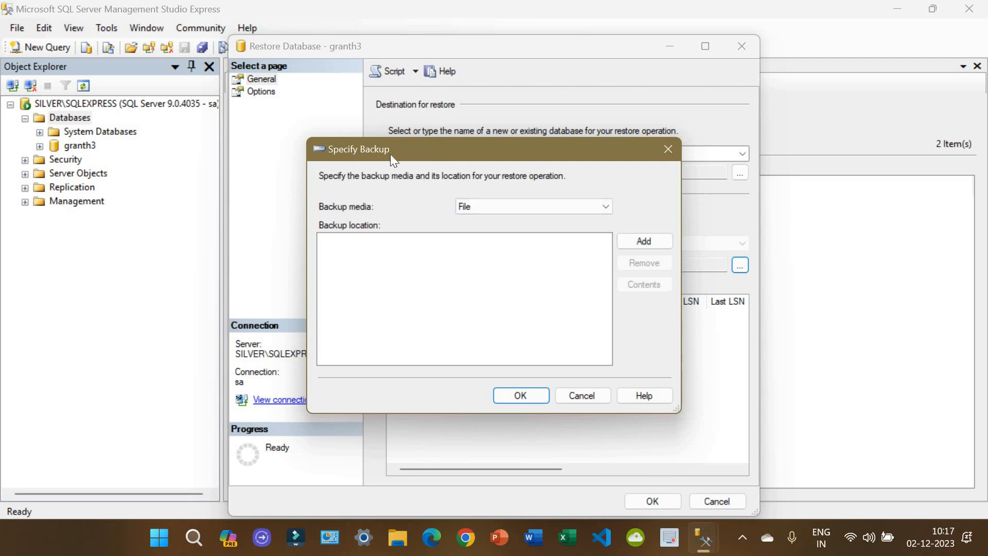
{"action": "left_click", "coordinate": [657, 243]}
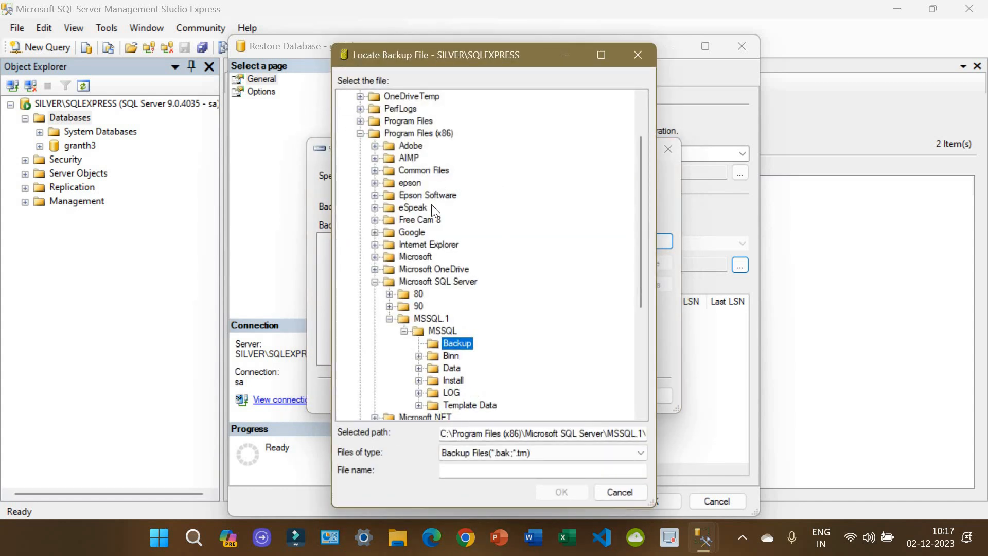
{"action": "scroll", "coordinate": [429, 269], "scroll_direction": "up", "scroll_amount": 2}
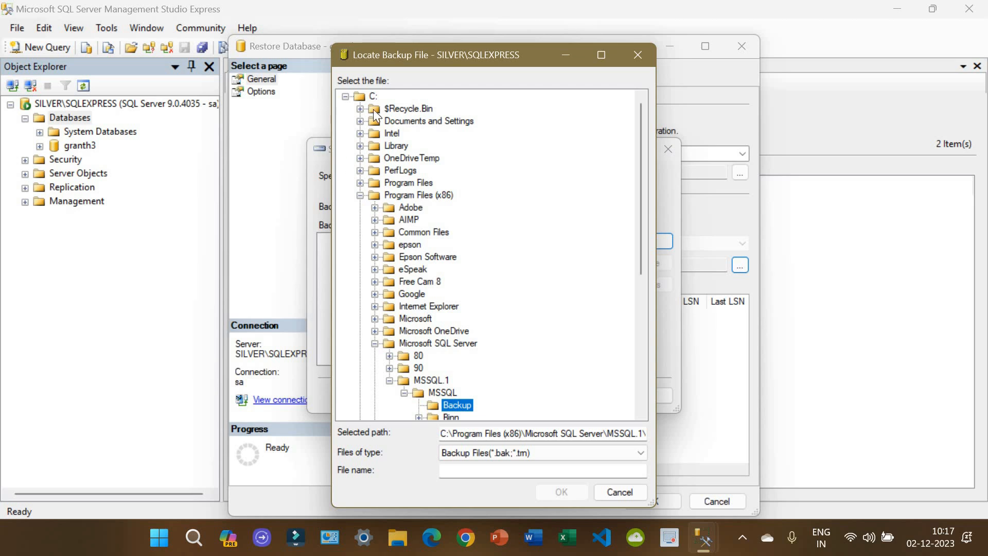
{"action": "scroll", "coordinate": [421, 261], "scroll_direction": "down", "scroll_amount": 6}
{"action": "scroll", "coordinate": [421, 260], "scroll_direction": "up", "scroll_amount": 6}
{"action": "left_click", "coordinate": [360, 145]}
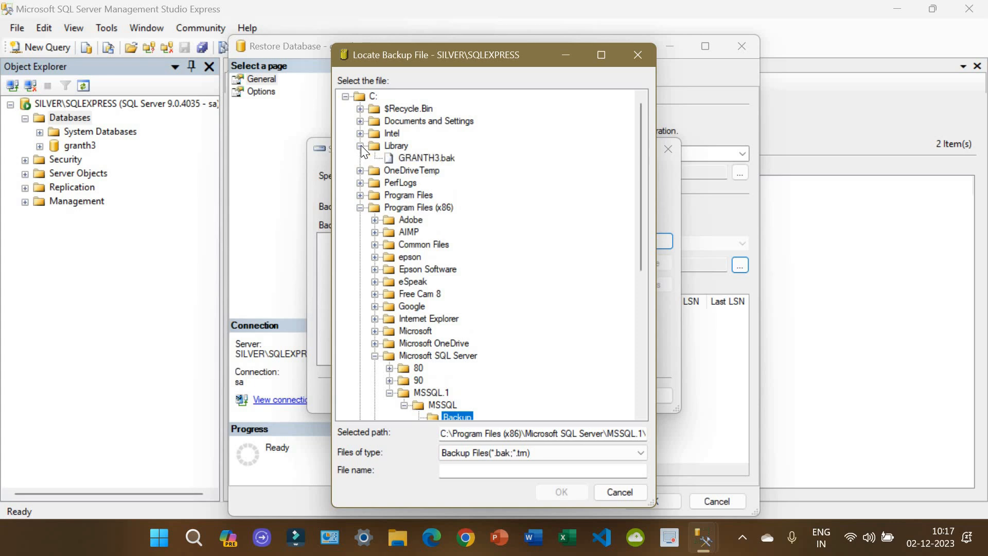
{"action": "left_click", "coordinate": [443, 158]}
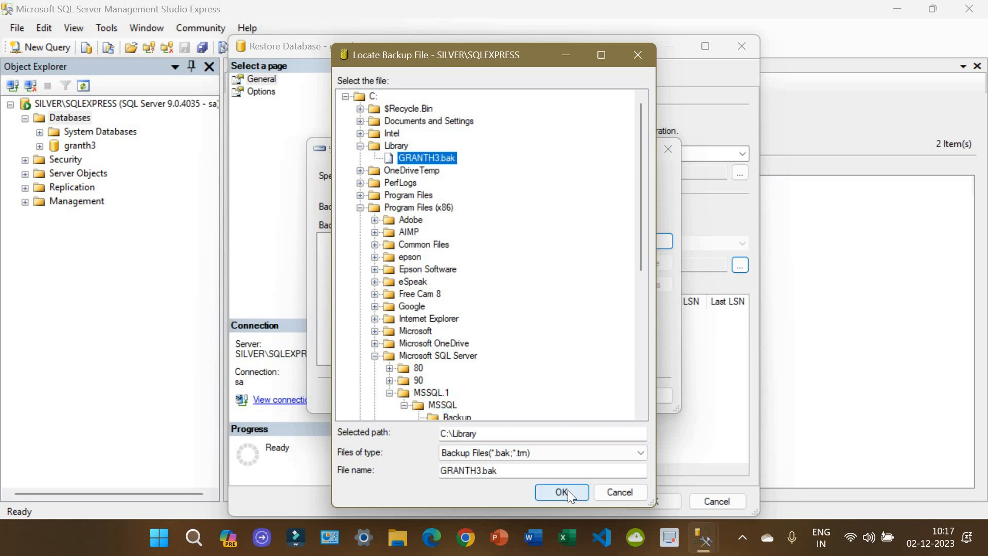
{"action": "left_click", "coordinate": [561, 492]}
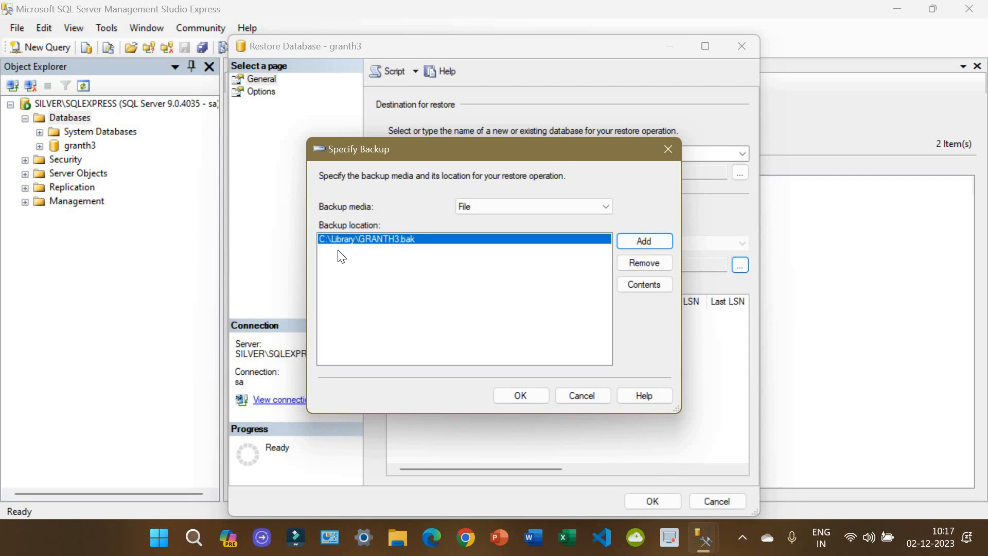
{"action": "left_click", "coordinate": [419, 255]}
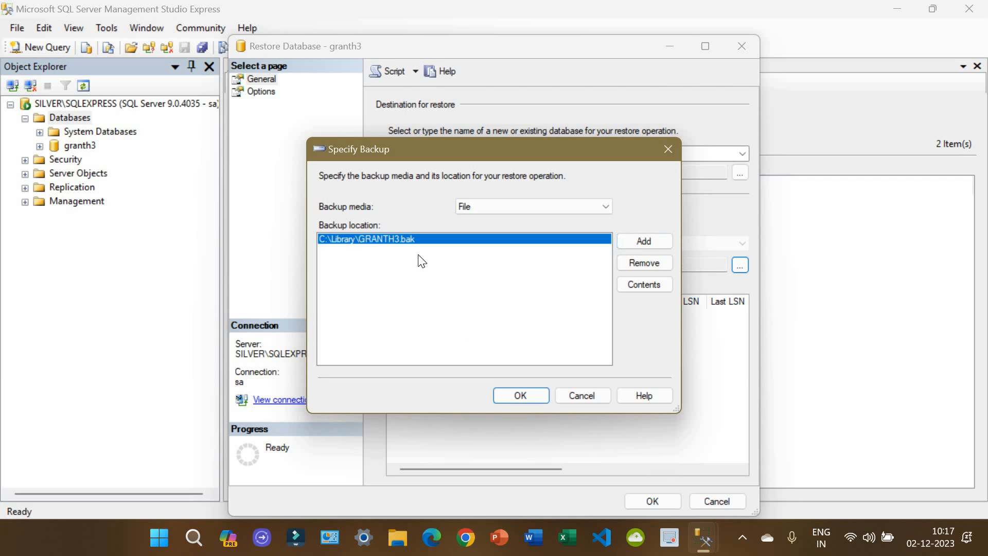
{"action": "left_click", "coordinate": [520, 395]}
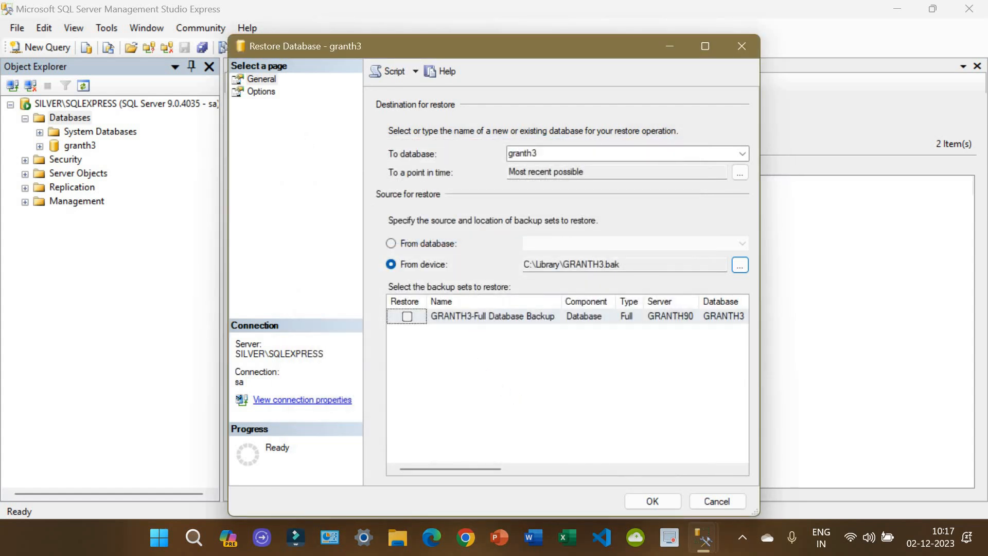
Step: Tick the GRANTH3-Full Database Backup set and enable 'Overwrite the existing database' under Options
{"action": "left_click", "coordinate": [407, 316]}
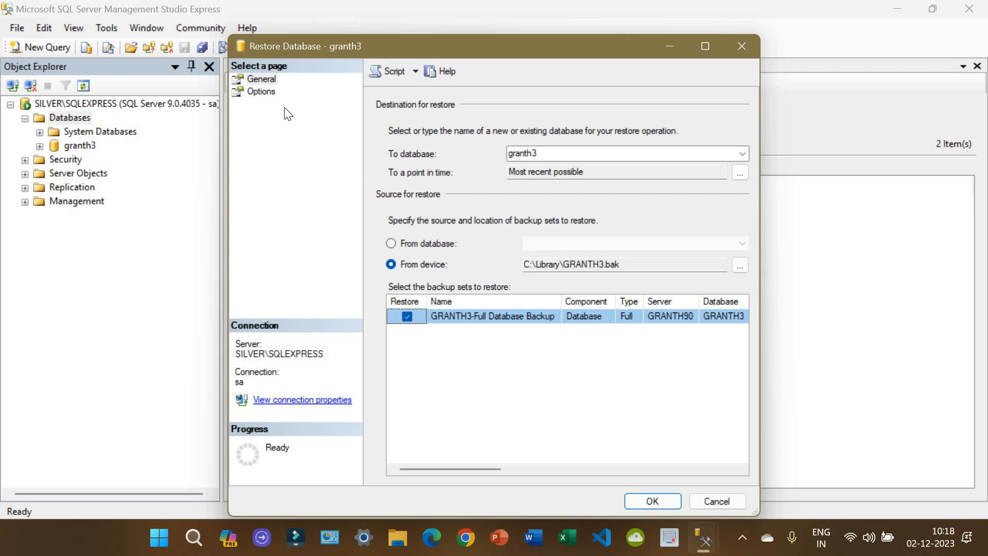
{"action": "left_click", "coordinate": [261, 92]}
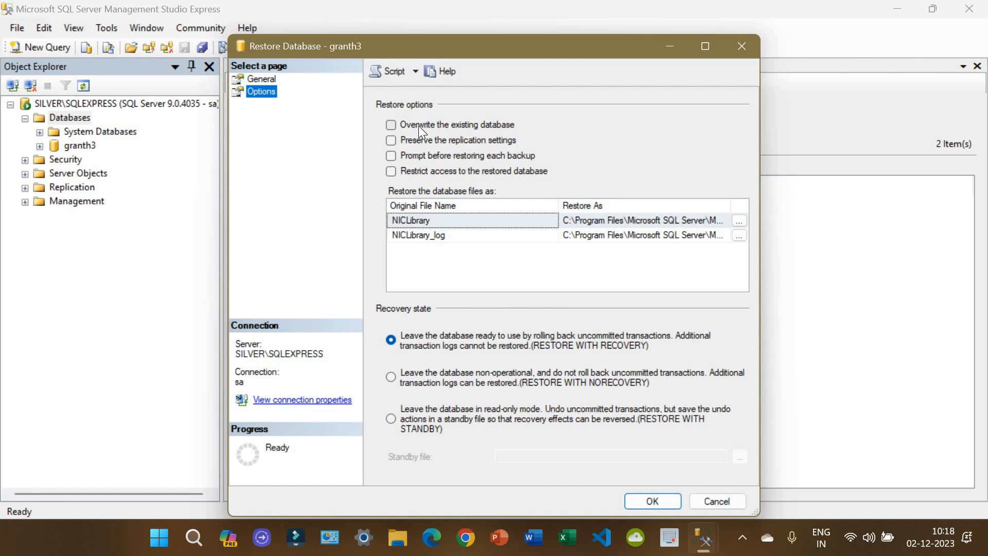
{"action": "left_click", "coordinate": [460, 127]}
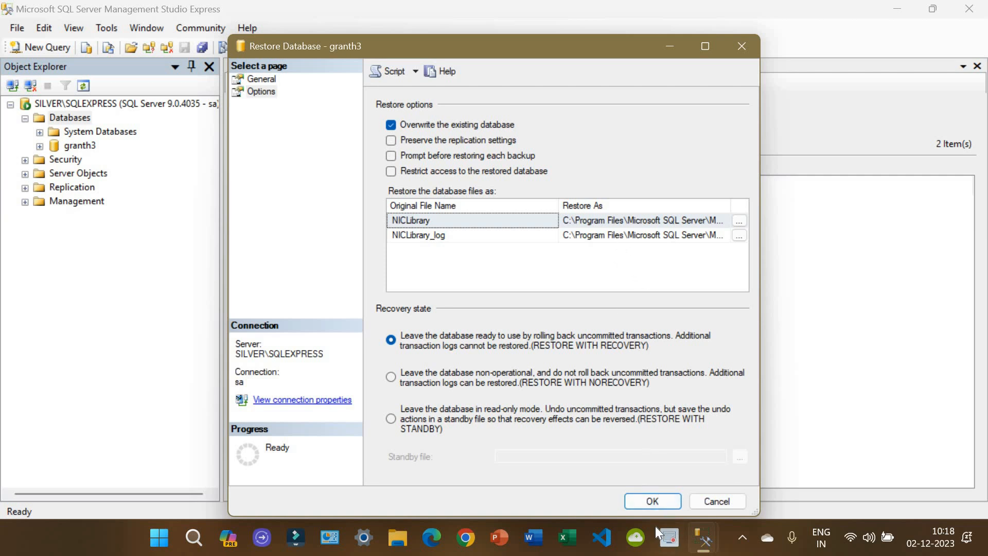
Step: Run the granth3 restore and dismiss the 'Restore failed' error about the missing GRANTH3.mdf path
{"action": "left_click", "coordinate": [664, 497]}
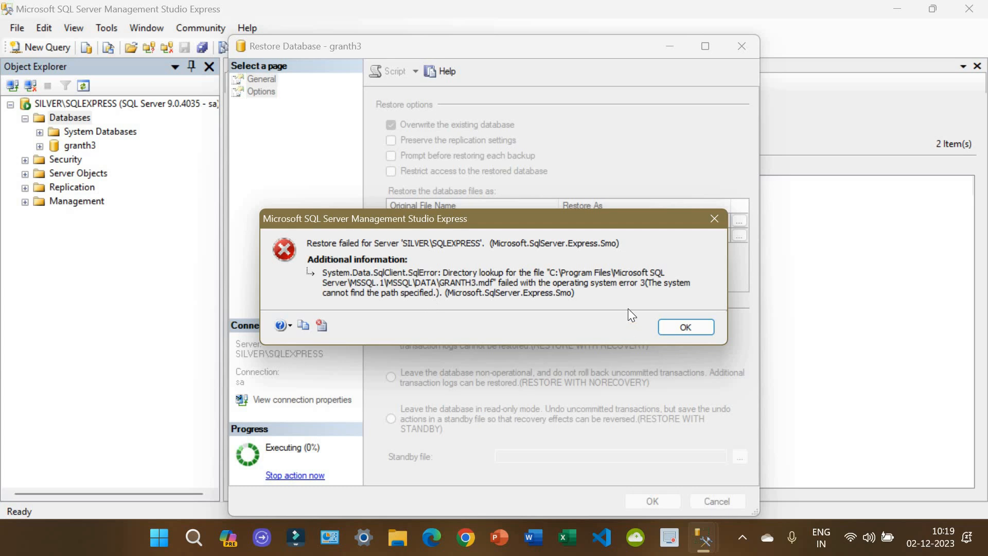
{"action": "left_click", "coordinate": [679, 332]}
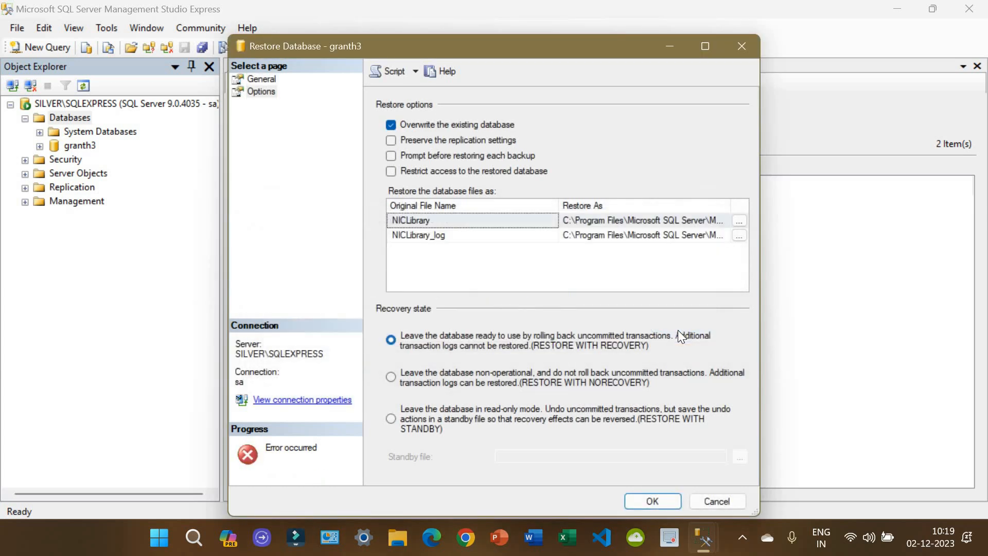
Step: Add ' (x86)' to the NICLibrary and NICLibrary_log Restore As paths and rerun the restore successfully
{"action": "left_click", "coordinate": [623, 222]}
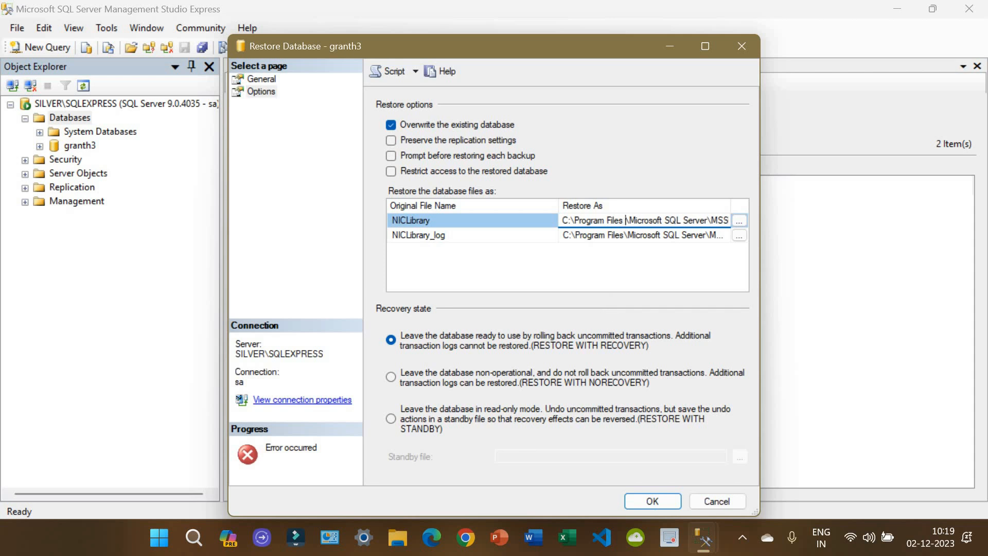
{"action": "type", "text": "("}
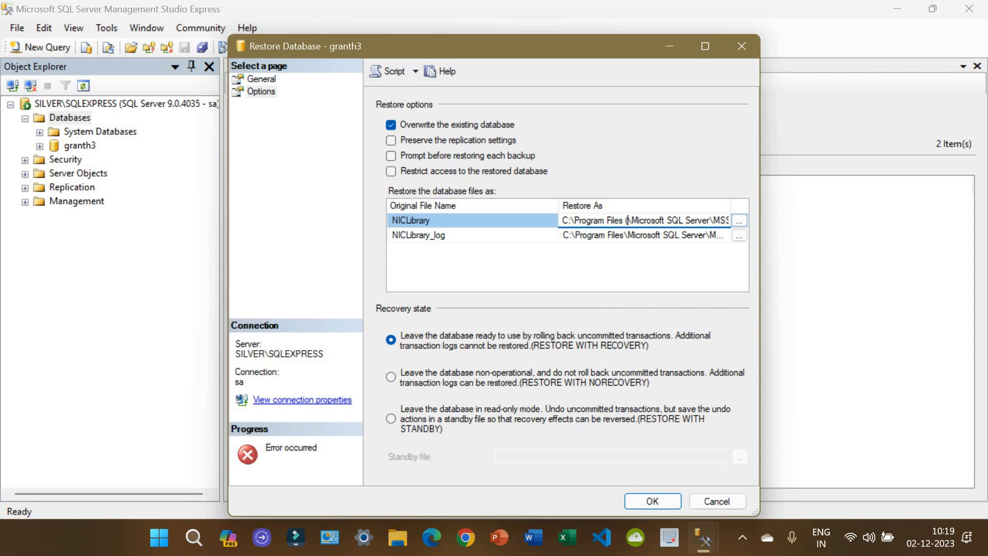
{"action": "type", "text": "x"}
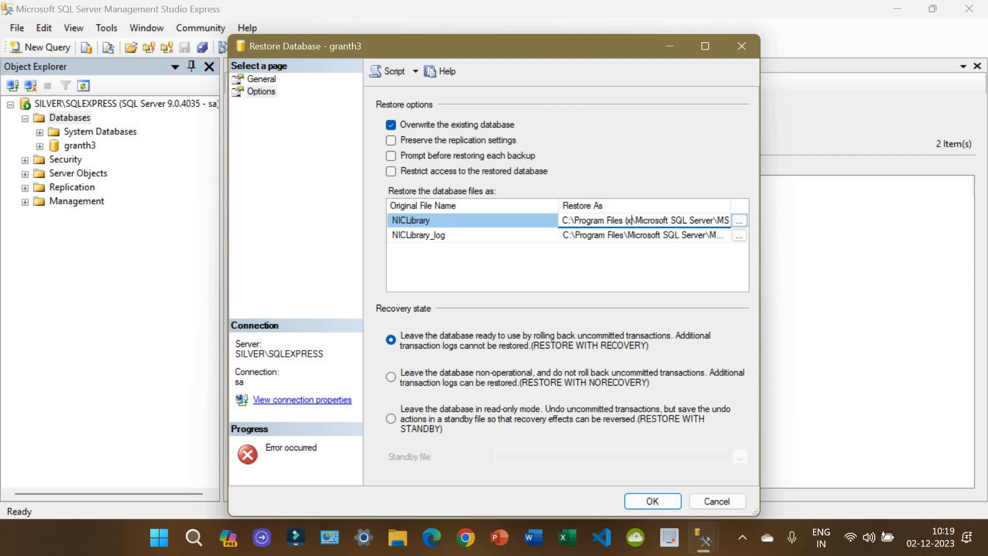
{"action": "type", "text": "86"}
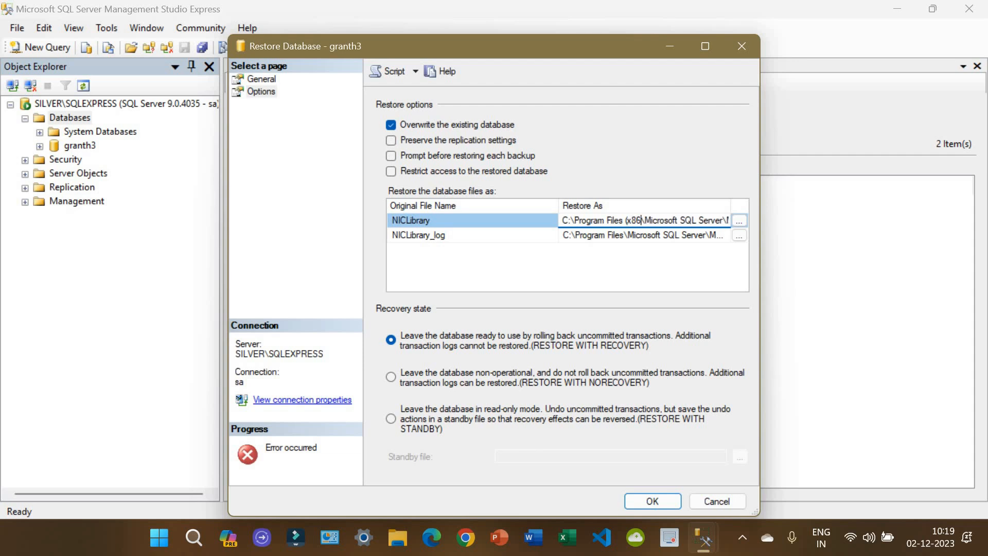
{"action": "type", "text": ")"}
{"action": "left_click", "coordinate": [625, 236]}
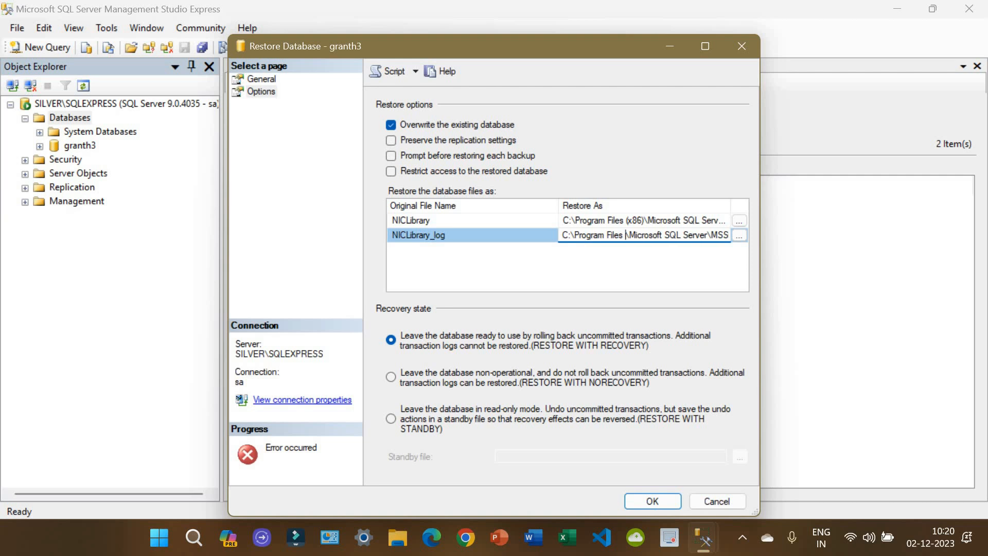
{"action": "type", "text": "("}
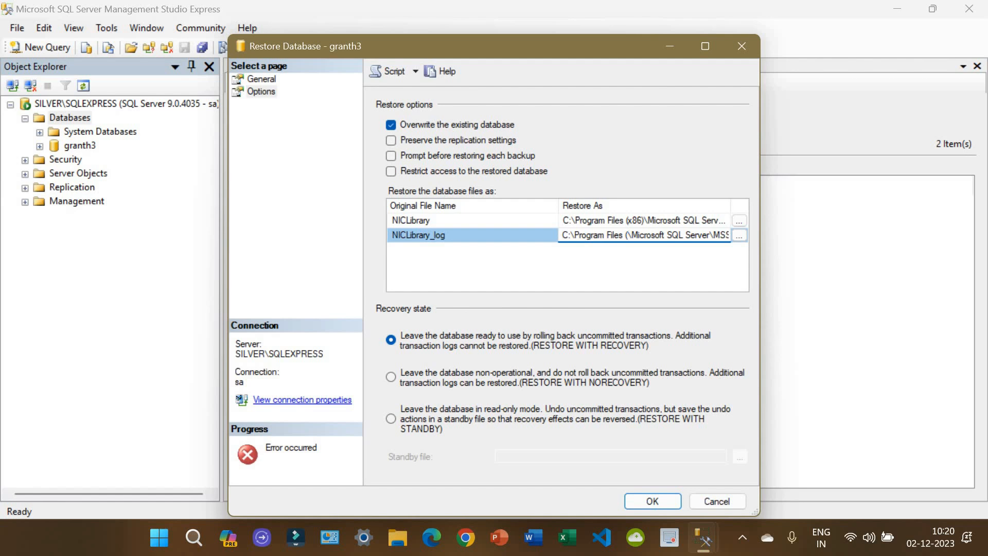
{"action": "type", "text": "x86"}
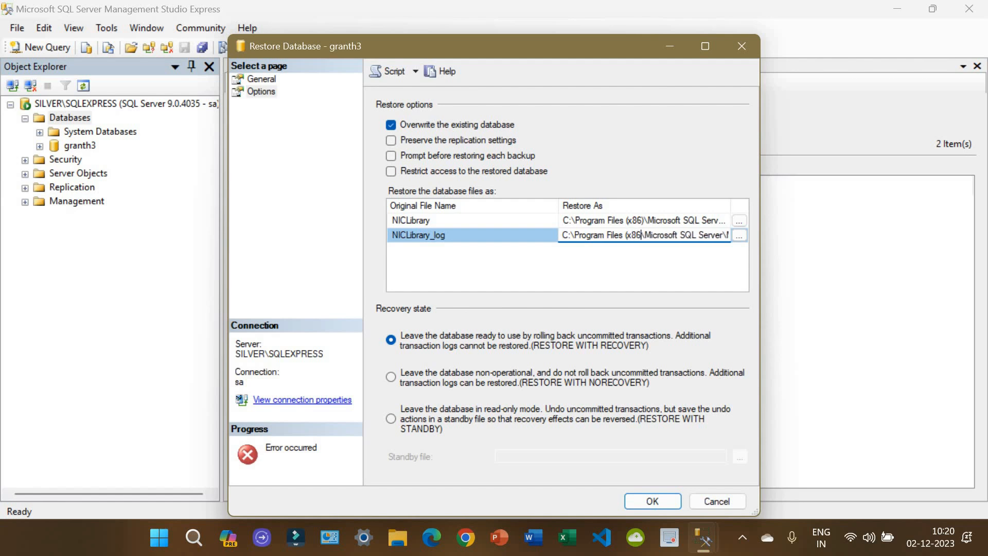
{"action": "type", "text": ")"}
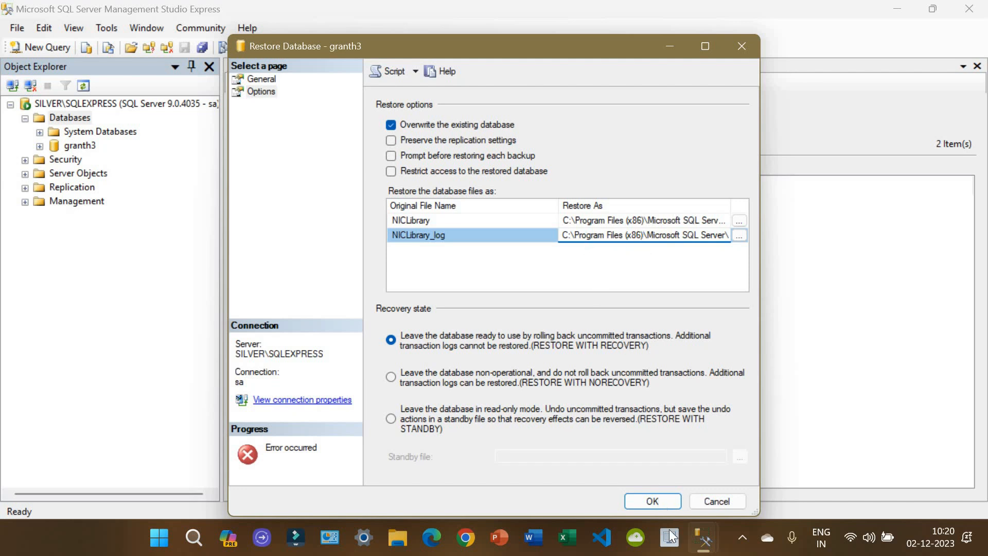
{"action": "left_click", "coordinate": [652, 500]}
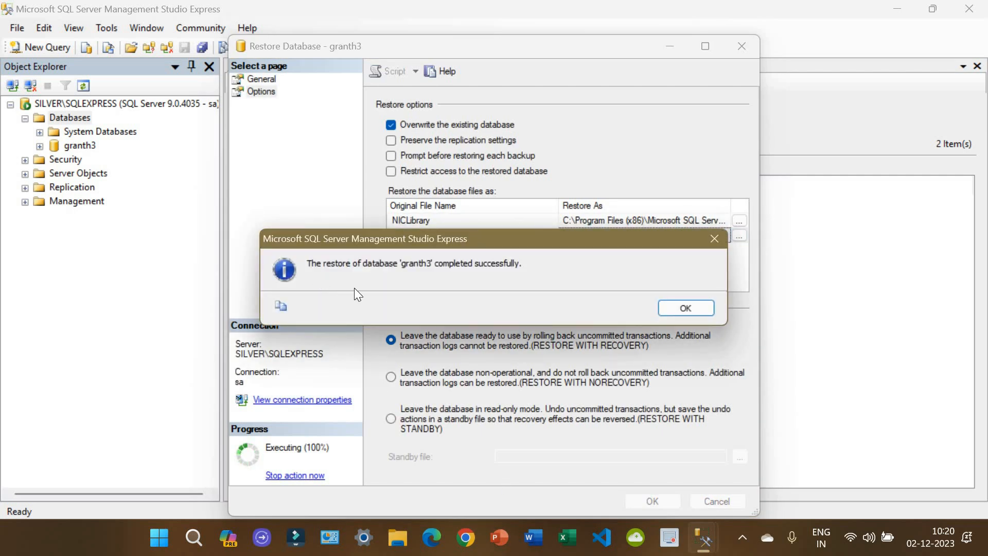
{"action": "left_click", "coordinate": [684, 309]}
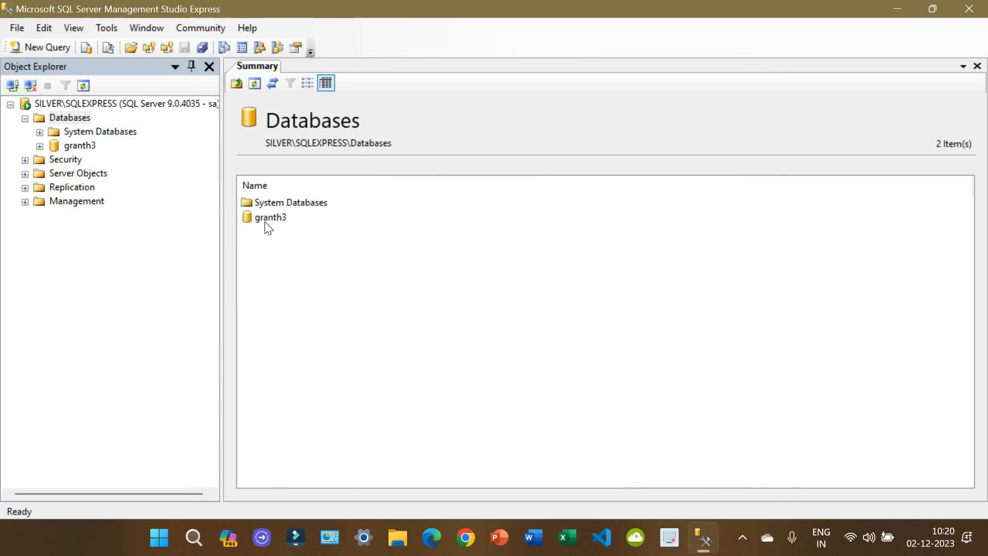
Step: Expand Security and right-click Logins to list the 7 existing logins
{"action": "left_click", "coordinate": [24, 160]}
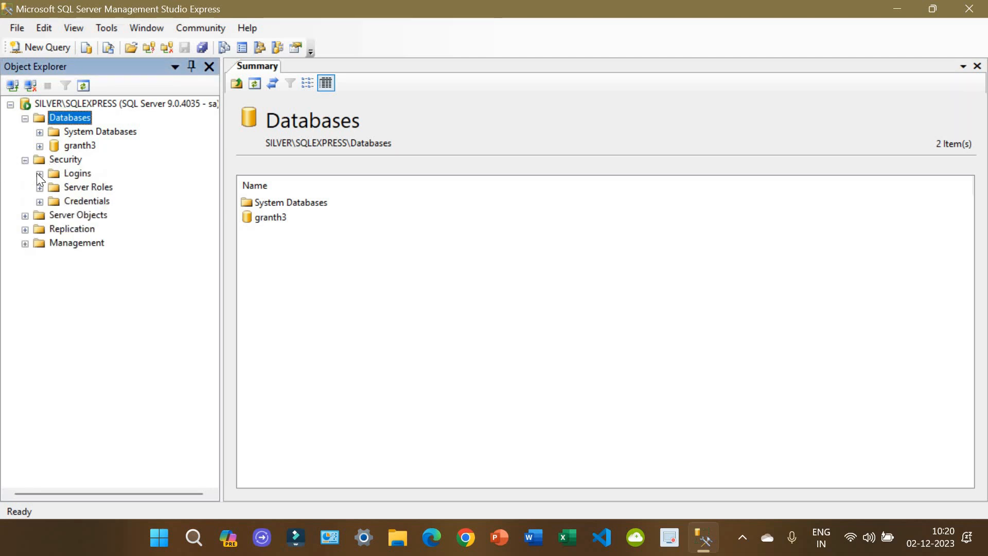
{"action": "right_click", "coordinate": [76, 173]}
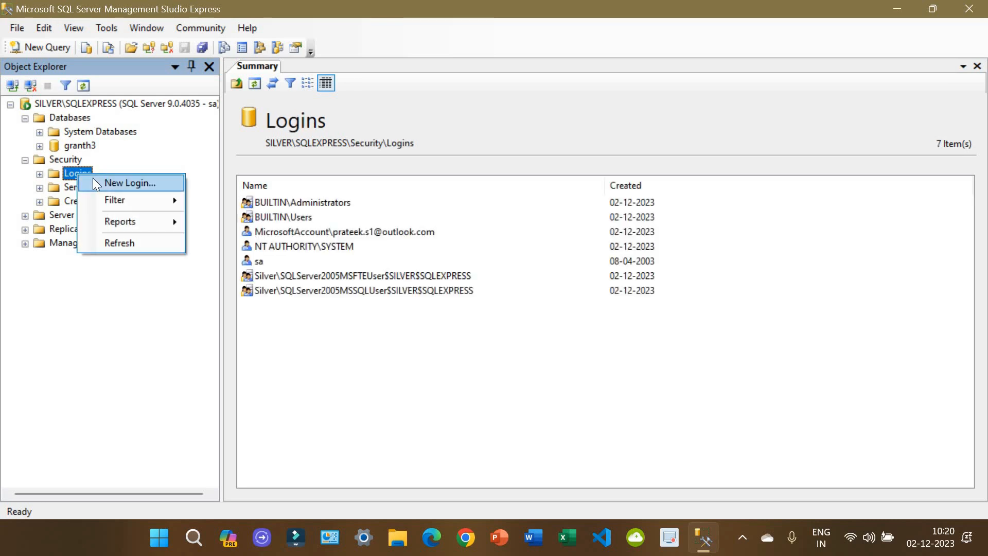
Step: Define login granth3 with SQL Server authentication, a confirmed password, and default database granth3
{"action": "left_click", "coordinate": [93, 180]}
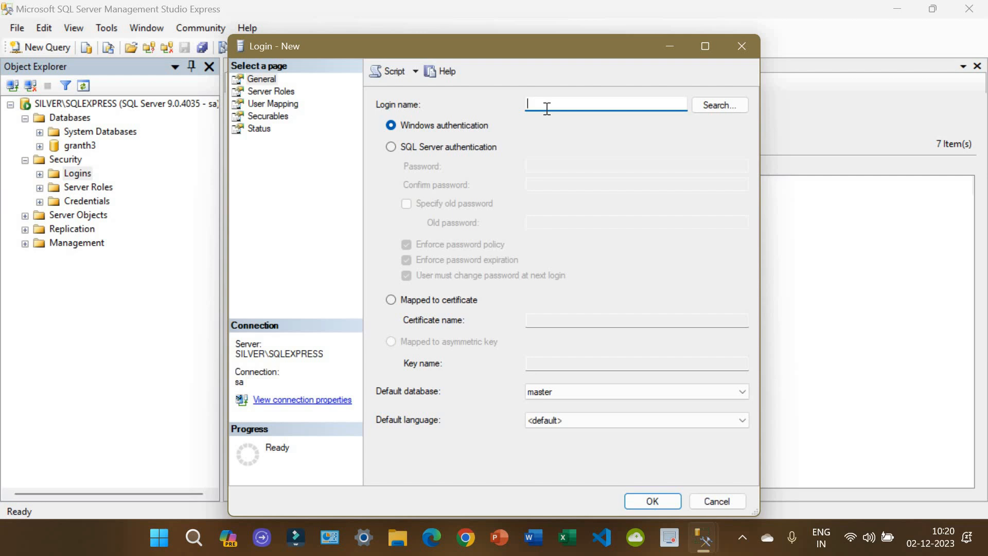
{"action": "type", "text": "egr"}
{"action": "type", "text": "anth"}
{"action": "key", "text": "BackSpace"}
{"action": "key", "text": "BackSpace"}
{"action": "key", "text": "BackSpace"}
{"action": "key", "text": "BackSpace"}
{"action": "key", "text": "BackSpace"}
{"action": "key", "text": "BackSpace"}
{"action": "key", "text": "BackSpace"}
{"action": "type", "text": "granth3"}
{"action": "left_click", "coordinate": [437, 148]}
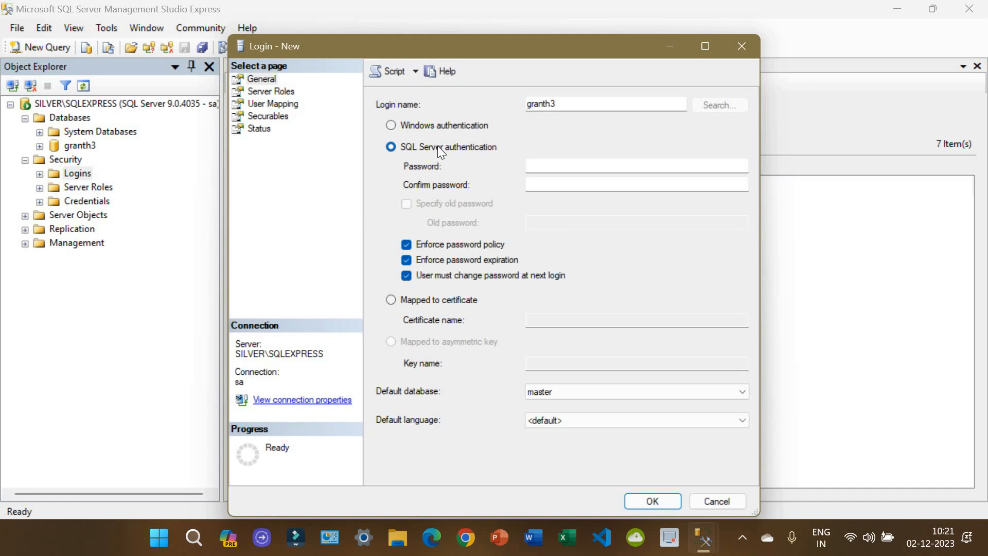
{"action": "left_click", "coordinate": [576, 167]}
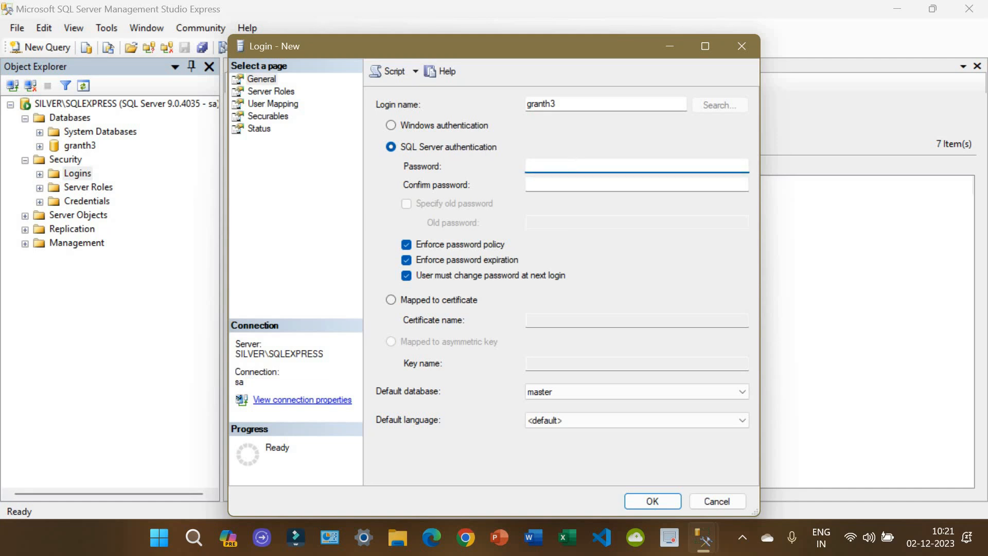
{"action": "type", "text": "••••••••••"}
{"action": "key", "text": "Tab"}
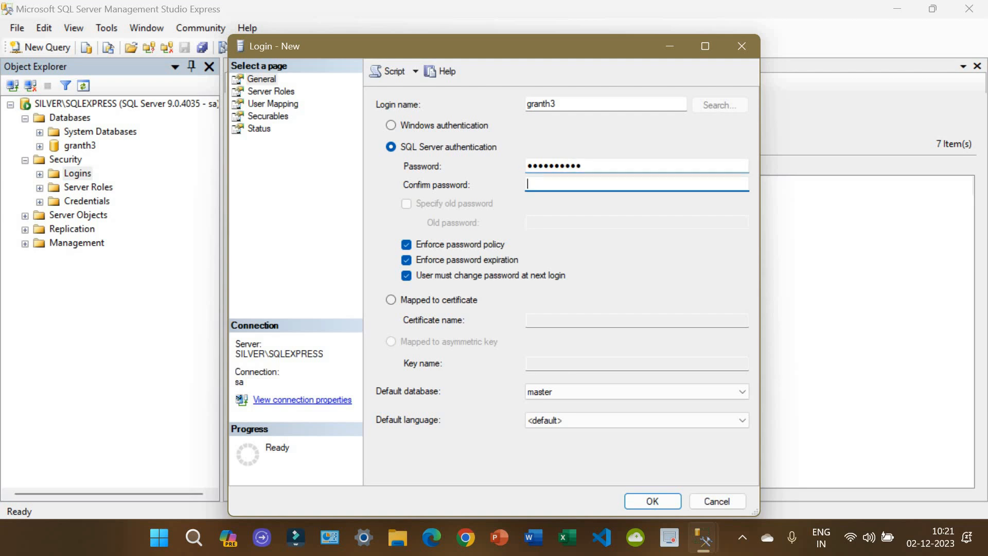
{"action": "type", "text": "••••••••"}
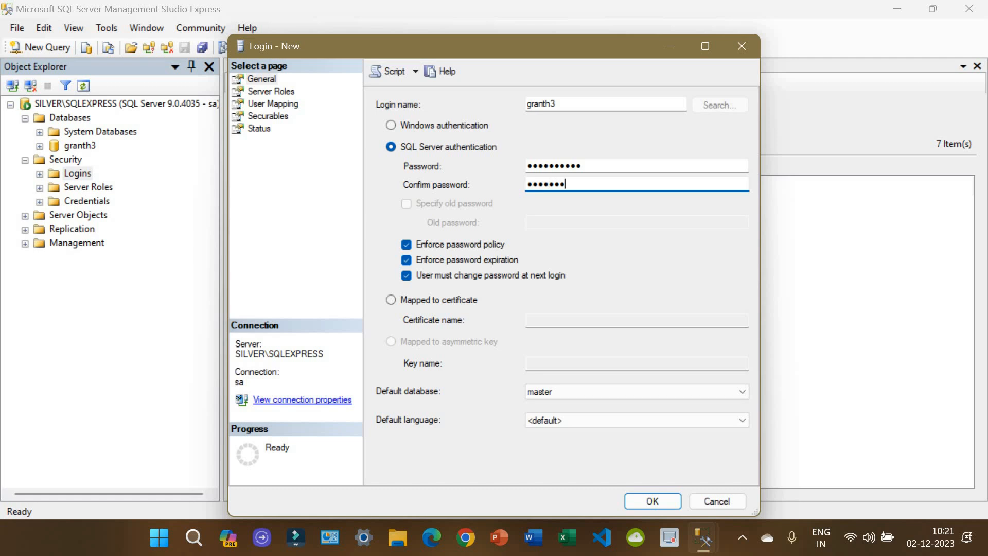
{"action": "type", "text": "••"}
{"action": "left_click", "coordinate": [553, 390]}
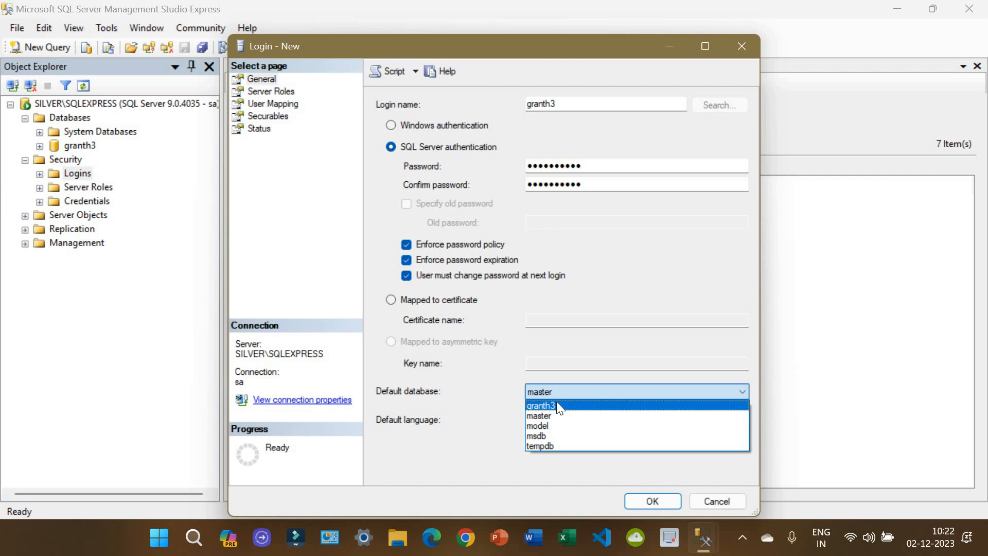
{"action": "left_click", "coordinate": [557, 404]}
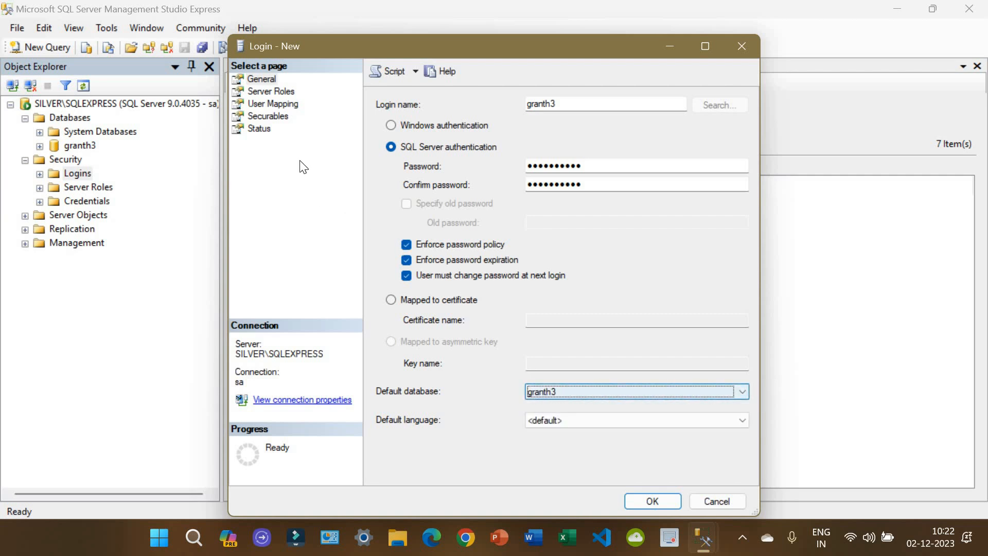
Step: Grant the login every server role, from bulkadmin and dbcreator through sysadmin
{"action": "left_click", "coordinate": [271, 91]}
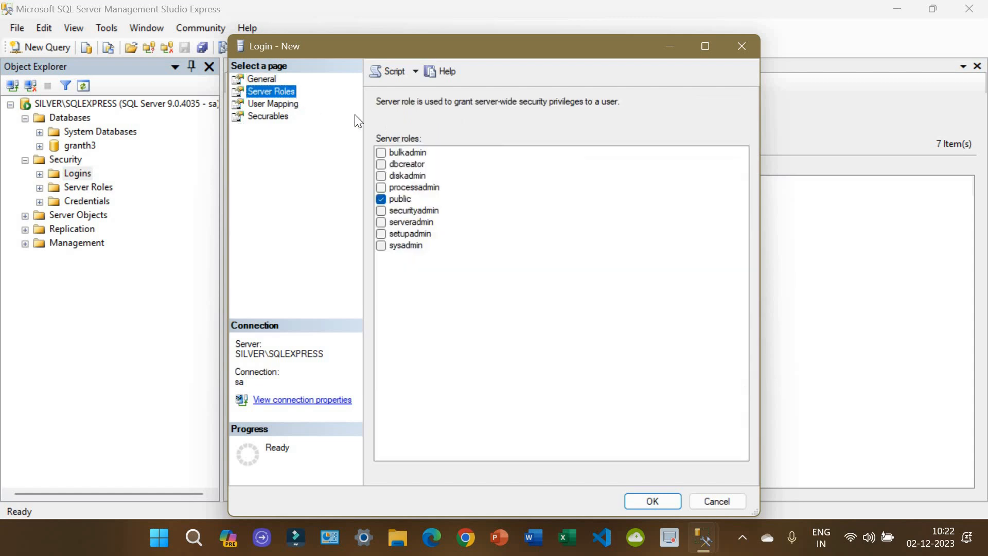
{"action": "left_click", "coordinate": [396, 153]}
{"action": "left_click", "coordinate": [409, 165]}
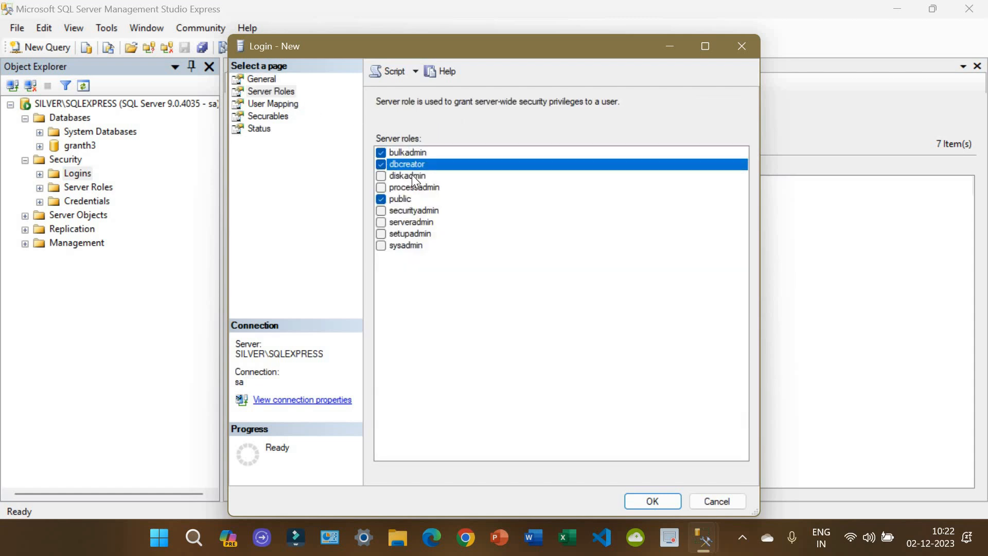
{"action": "left_click", "coordinate": [411, 176]}
{"action": "left_click", "coordinate": [414, 187]}
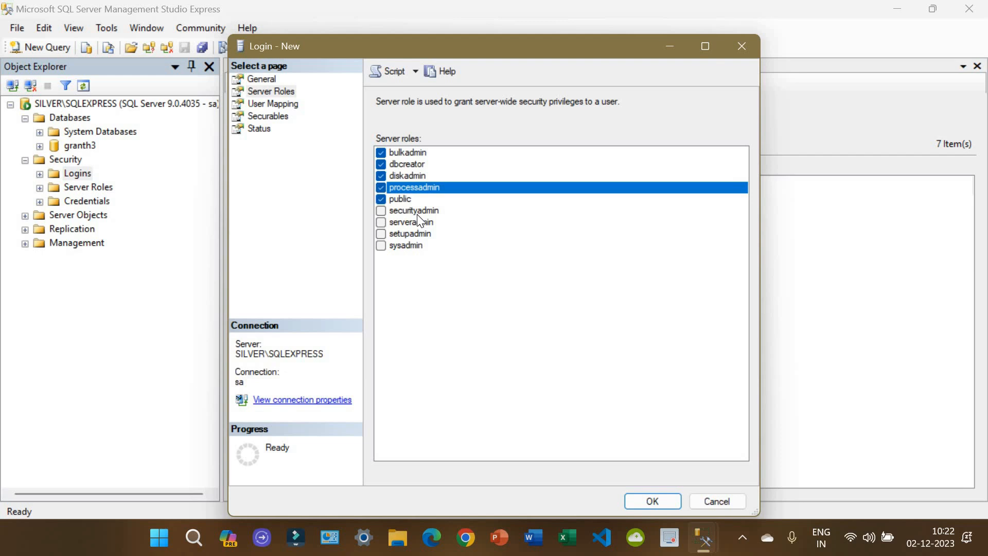
{"action": "left_click", "coordinate": [417, 214]}
{"action": "left_click", "coordinate": [416, 222]}
{"action": "left_click", "coordinate": [411, 234]}
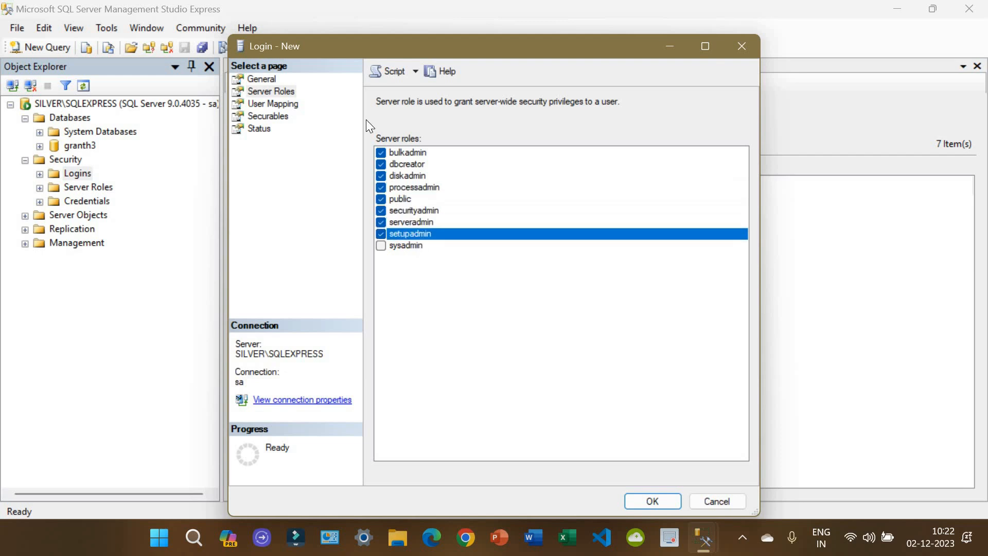
{"action": "left_click", "coordinate": [412, 246]}
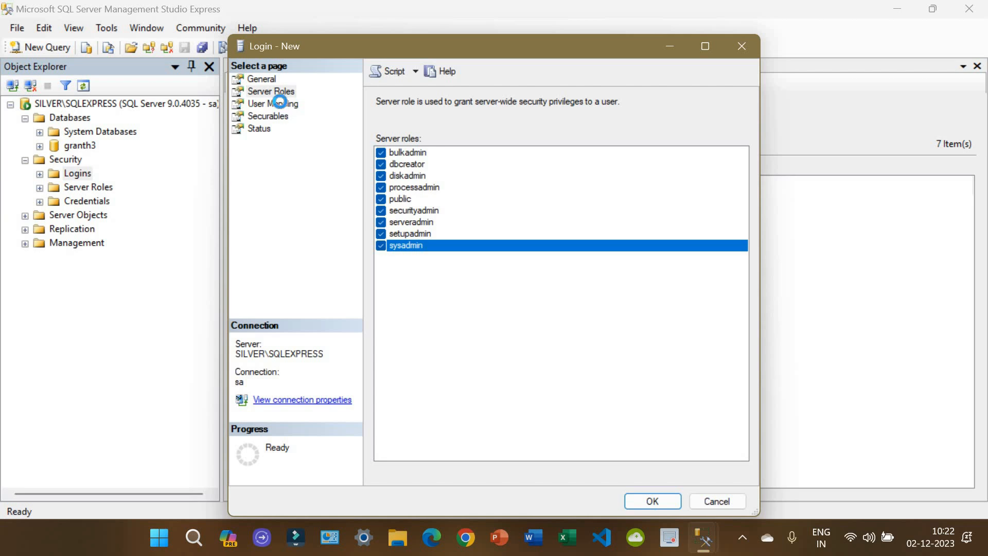
Step: Map the login to granth3 with all db_ roles, create it, and close Management Studio
{"action": "left_click", "coordinate": [280, 102]}
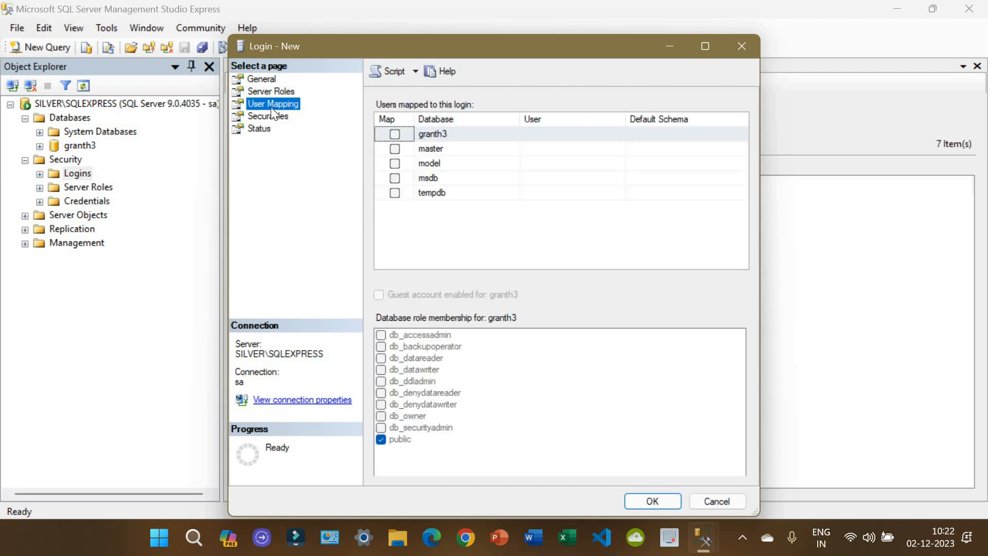
{"action": "left_click", "coordinate": [395, 134]}
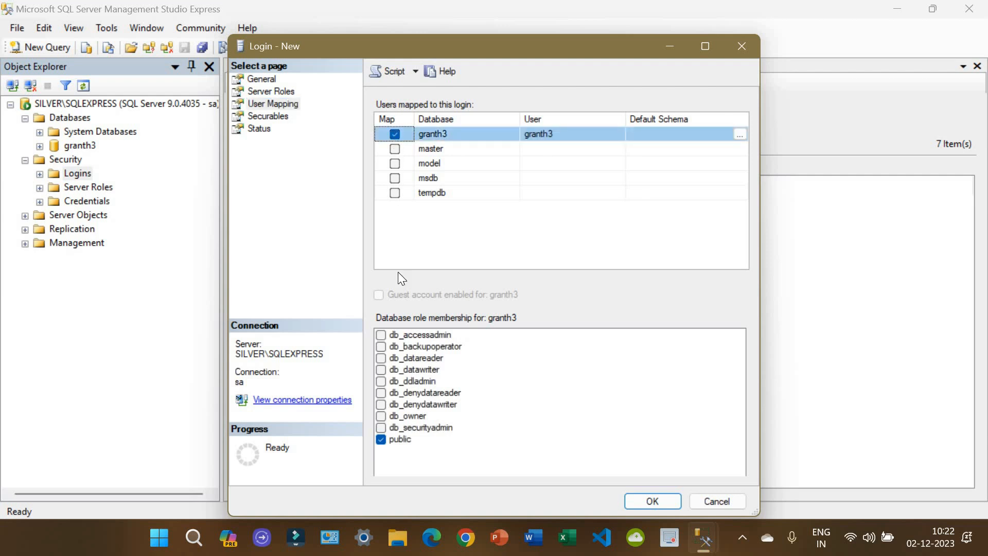
{"action": "left_click", "coordinate": [420, 335]}
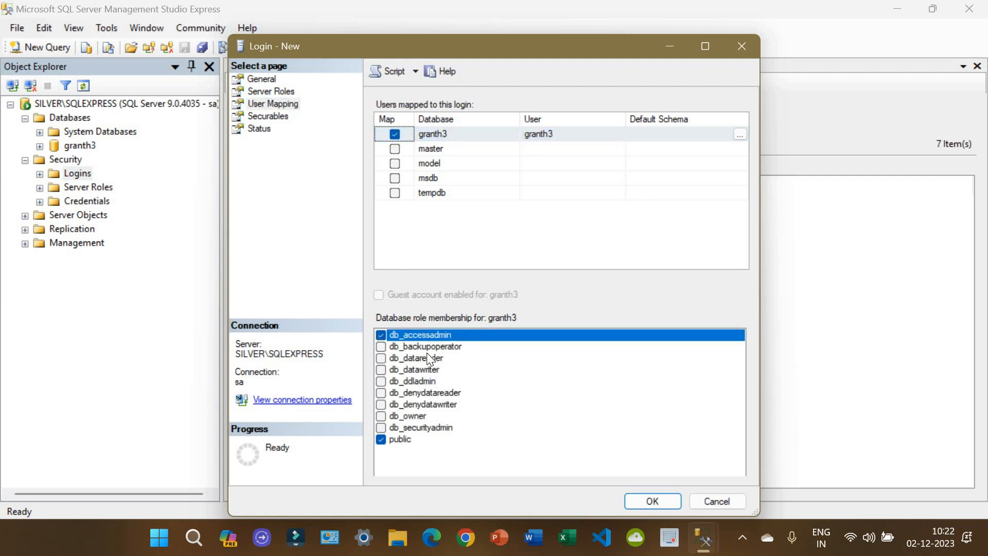
{"action": "left_click", "coordinate": [426, 347]}
{"action": "left_click", "coordinate": [431, 359]}
{"action": "left_click", "coordinate": [435, 369]}
{"action": "left_click", "coordinate": [436, 381]}
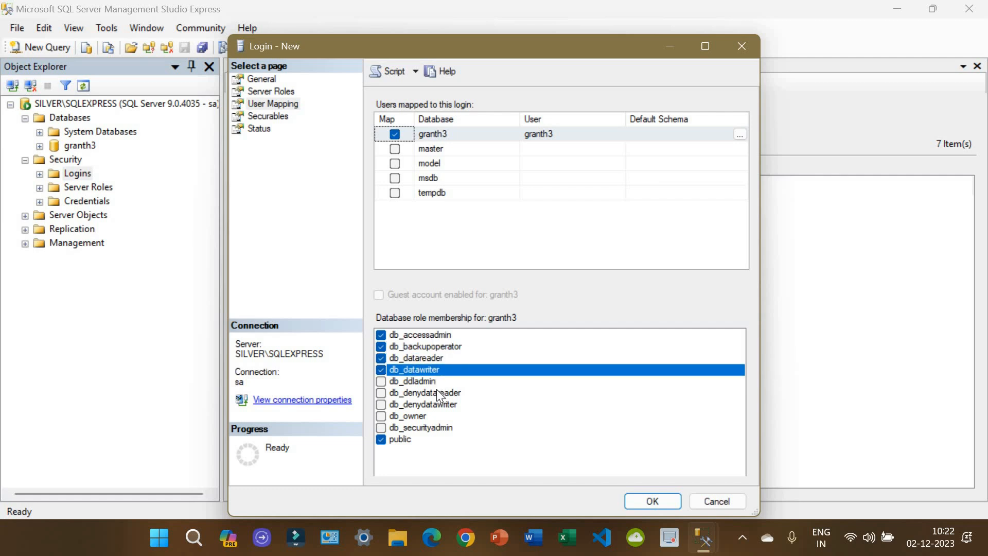
{"action": "left_click", "coordinate": [439, 393]}
{"action": "left_click", "coordinate": [424, 406]}
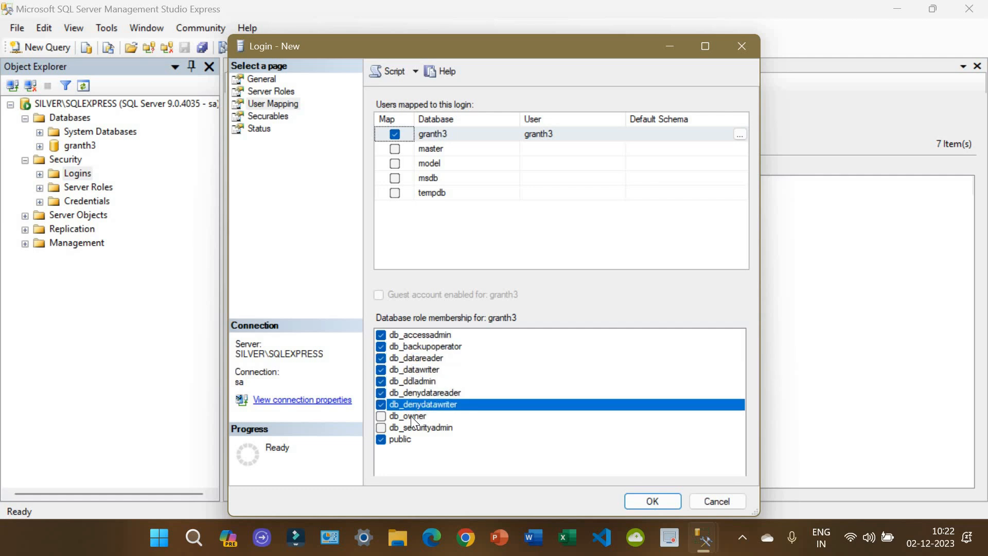
{"action": "left_click", "coordinate": [411, 416]}
{"action": "left_click", "coordinate": [422, 428]}
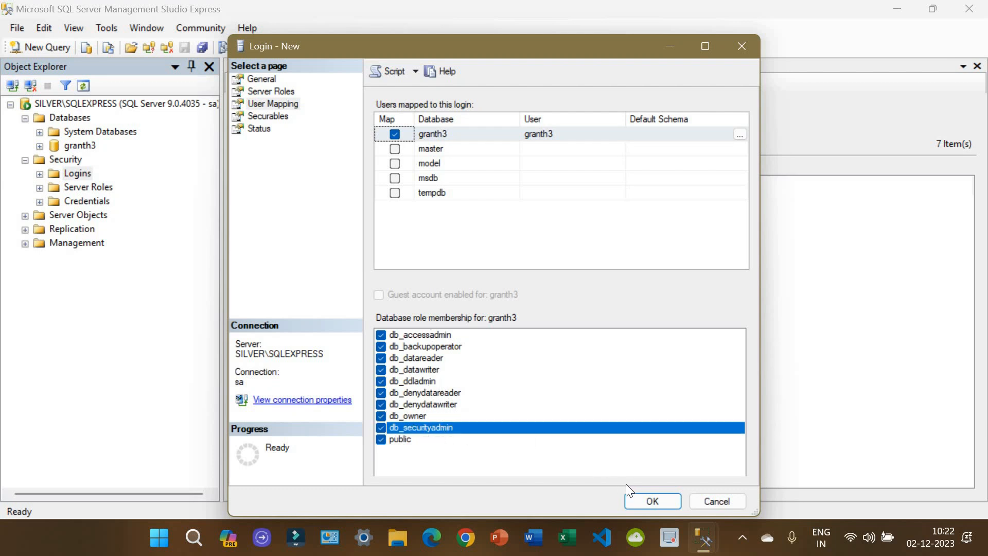
{"action": "left_click", "coordinate": [651, 502]}
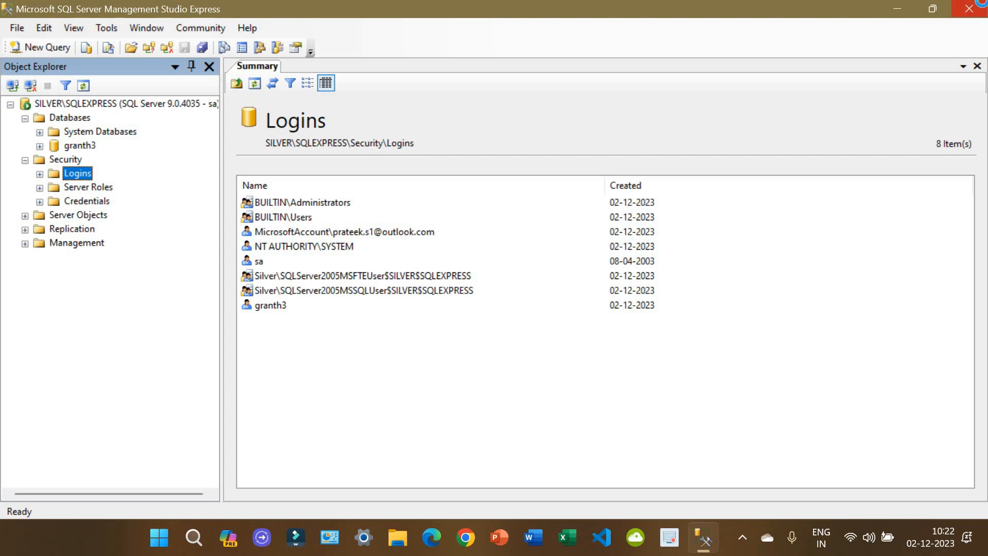
{"action": "left_click", "coordinate": [969, 8]}
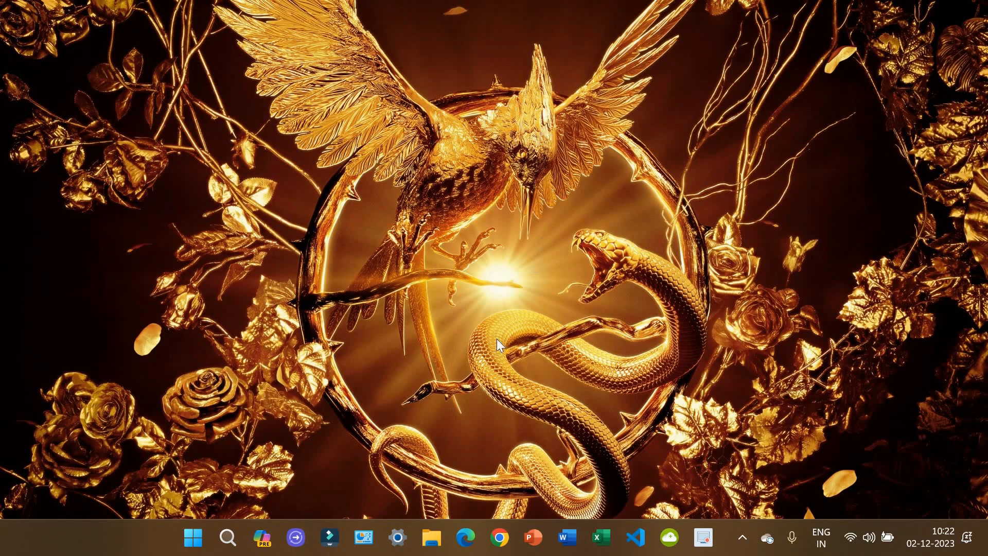
Step: Browse File Explorer to Downloads > EG3 download > EG3, shown as large icons
{"action": "left_click", "coordinate": [438, 539]}
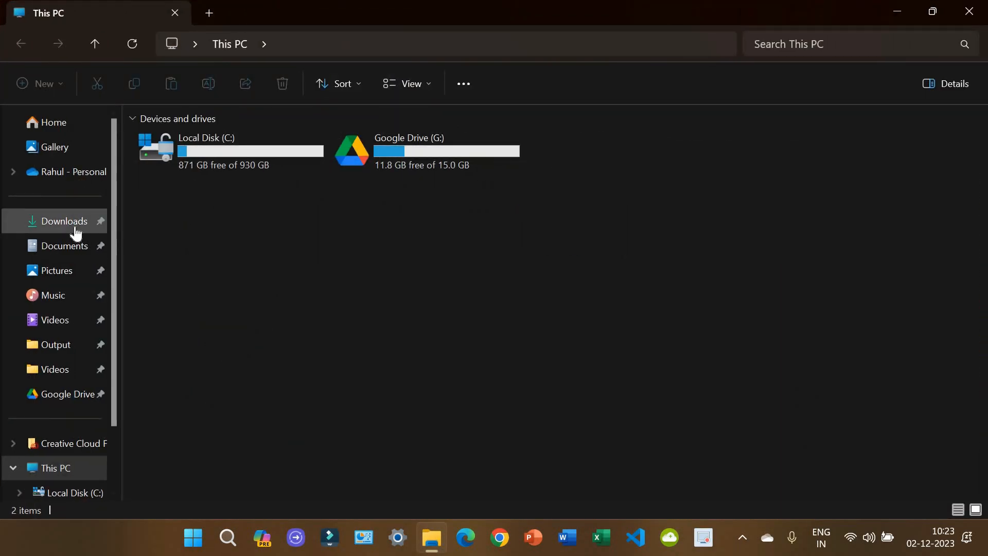
{"action": "left_click", "coordinate": [73, 225]}
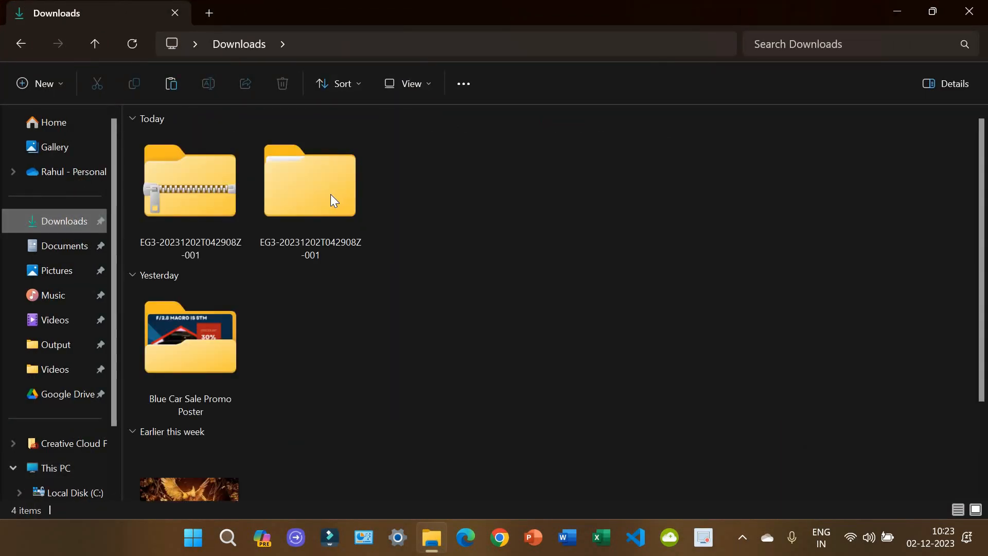
{"action": "double_click", "coordinate": [331, 193]}
{"action": "double_click", "coordinate": [246, 168]}
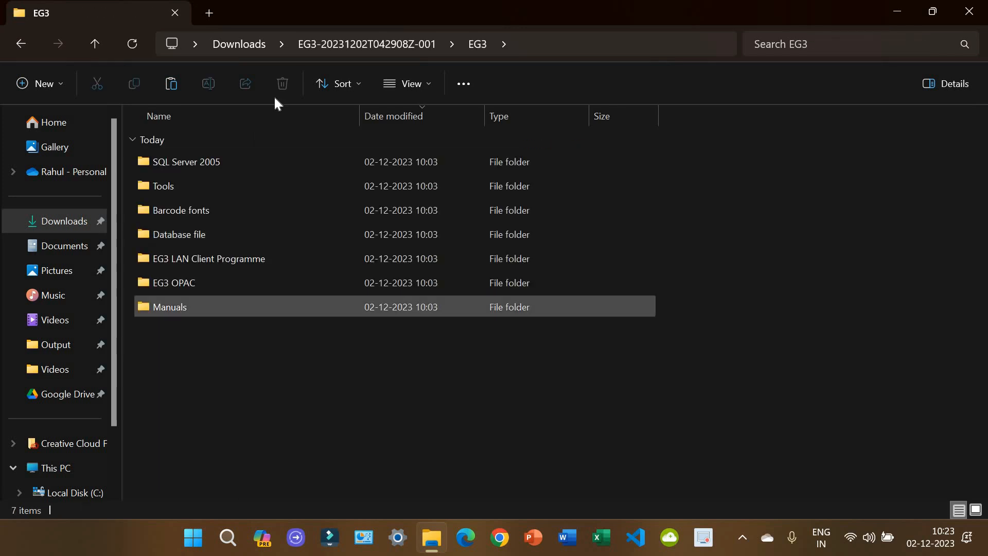
{"action": "left_click", "coordinate": [429, 90]}
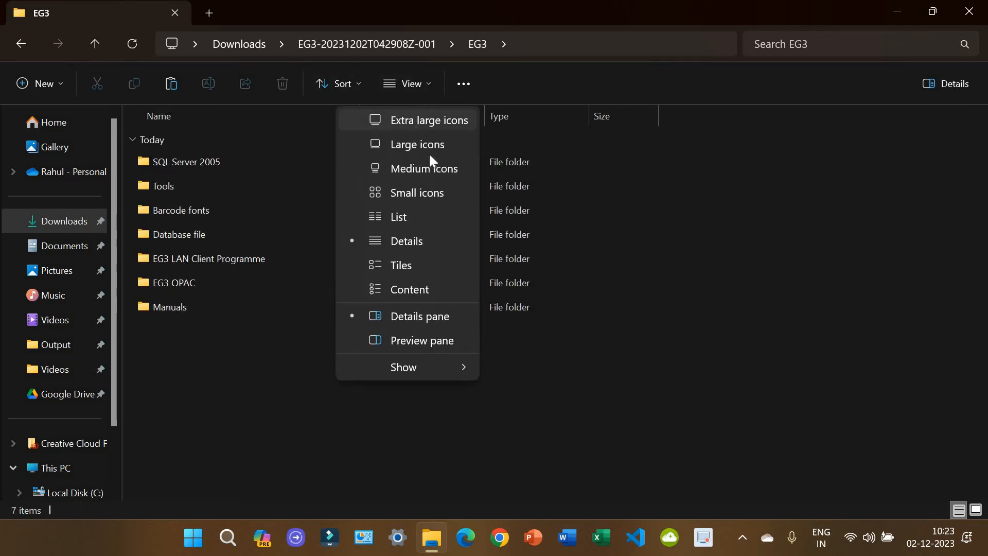
{"action": "left_click", "coordinate": [425, 144]}
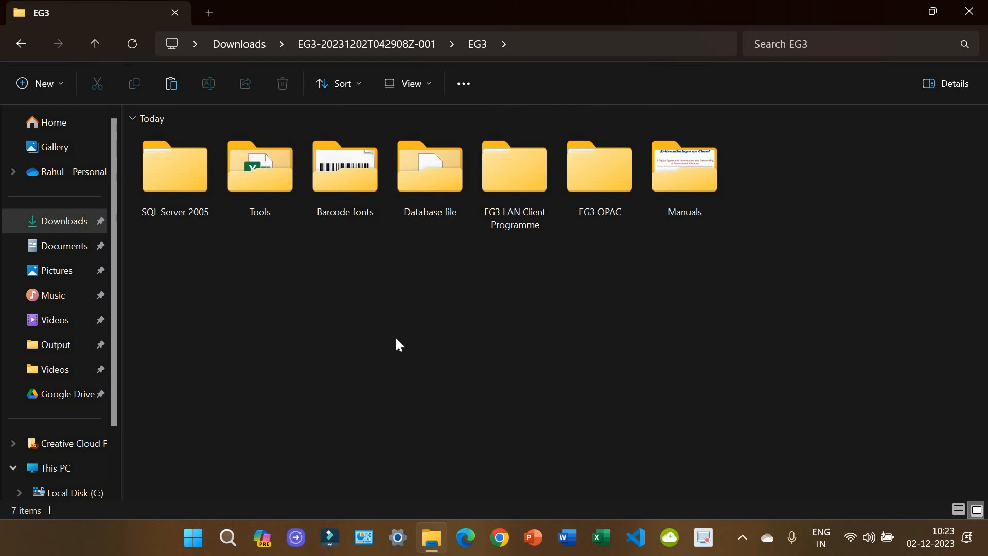
Step: Select the EG3 folders, including SQL Server 2005 and Database file, to inspect them
{"action": "left_click_drag", "start_coordinate": [162, 243], "coordinate": [675, 317]}
{"action": "left_click", "coordinate": [676, 317]}
{"action": "left_click", "coordinate": [180, 180]}
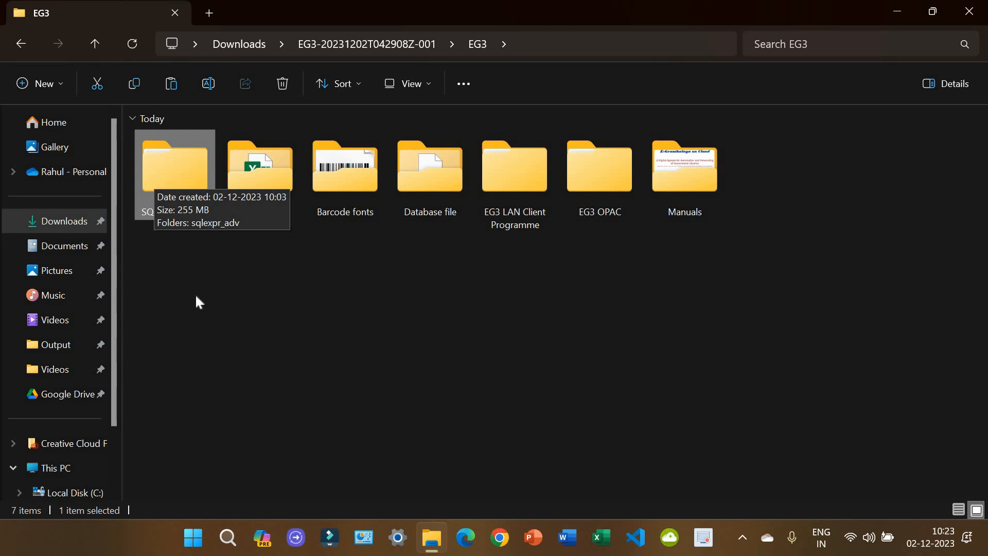
{"action": "left_click", "coordinate": [432, 177]}
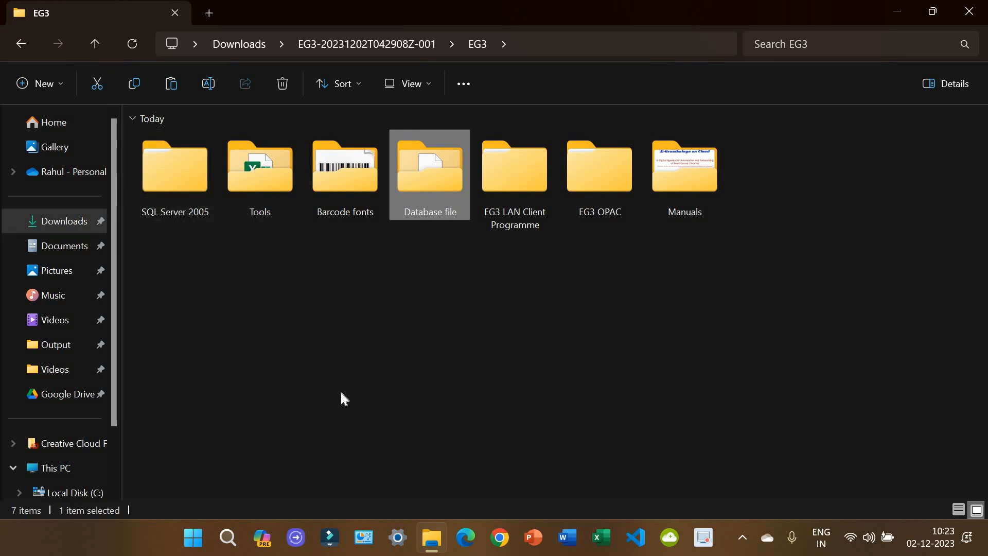
{"action": "left_click", "coordinate": [153, 179]}
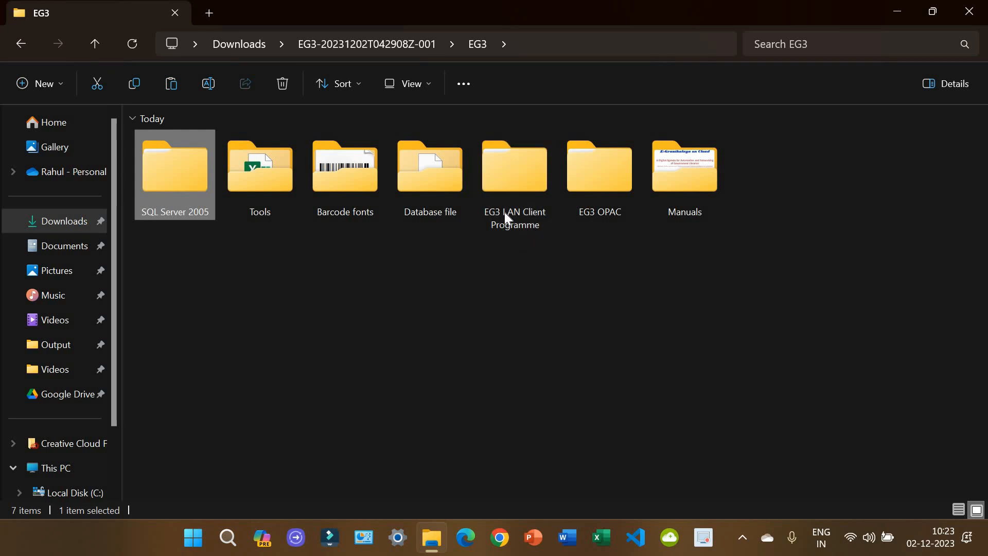
Step: Open EG3 LAN Client Programme > eG3_LAN_x32_64_R32 > nested eG3_LAN_x32_64_R32 folder
{"action": "mouse_move", "coordinate": [523, 225]}
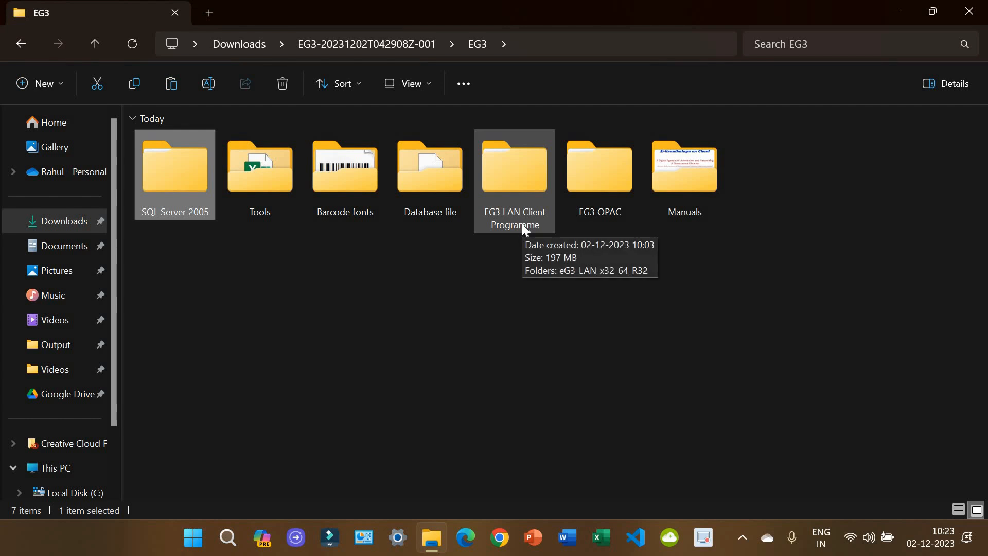
{"action": "double_click", "coordinate": [517, 180]}
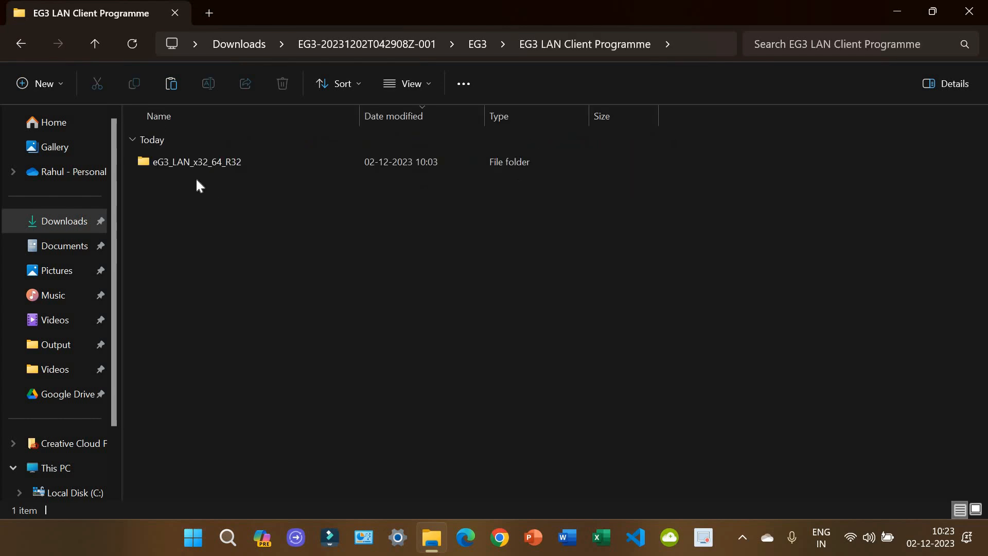
{"action": "double_click", "coordinate": [489, 166]}
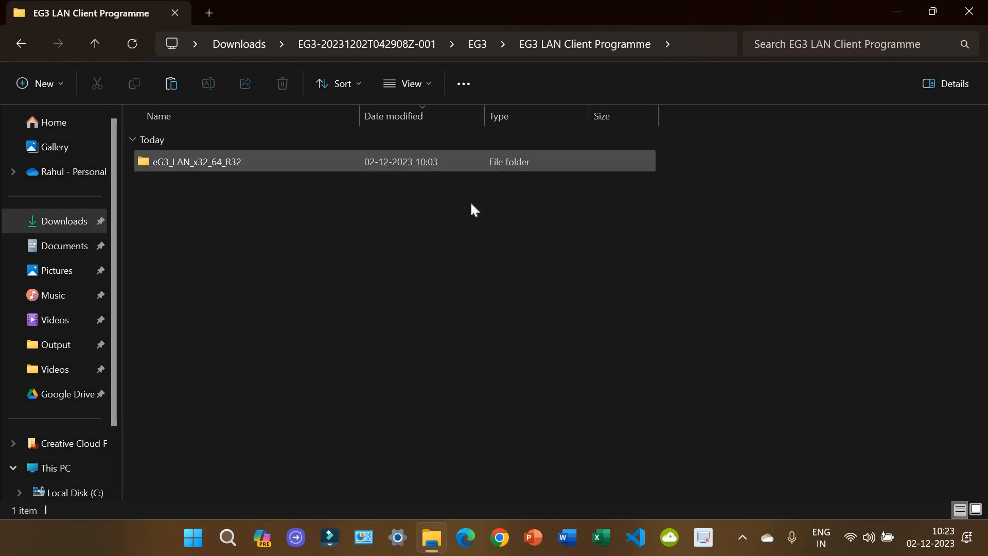
{"action": "double_click", "coordinate": [300, 162]}
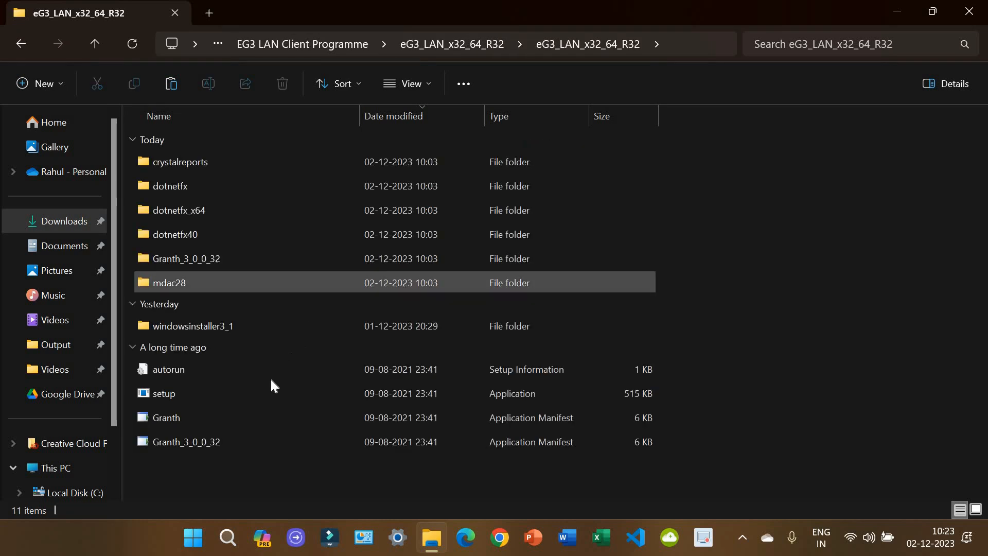
Step: Run setup, accept the Crystal Reports licence, and approve installing eGranthalaya 3.0
{"action": "double_click", "coordinate": [202, 390]}
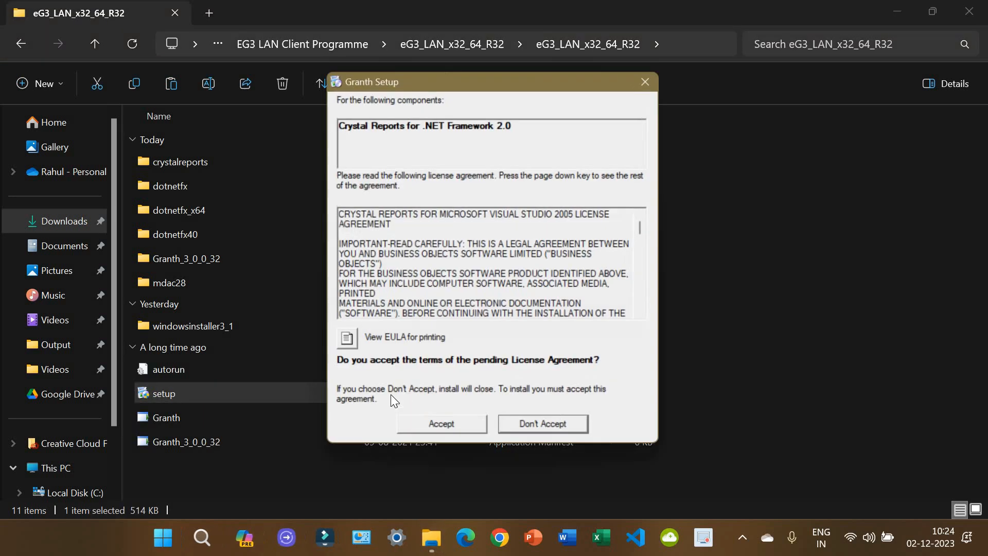
{"action": "left_click", "coordinate": [465, 430]}
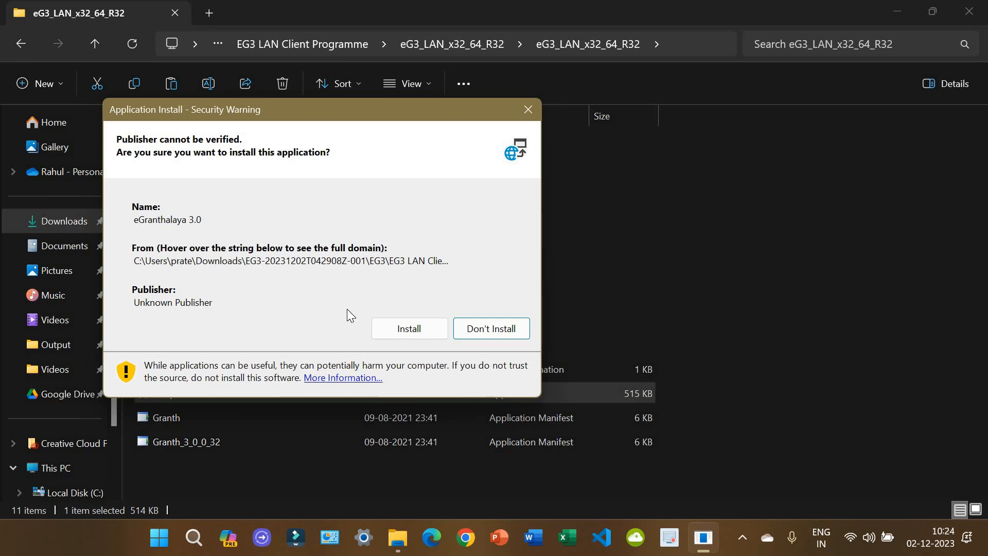
{"action": "left_click", "coordinate": [401, 330]}
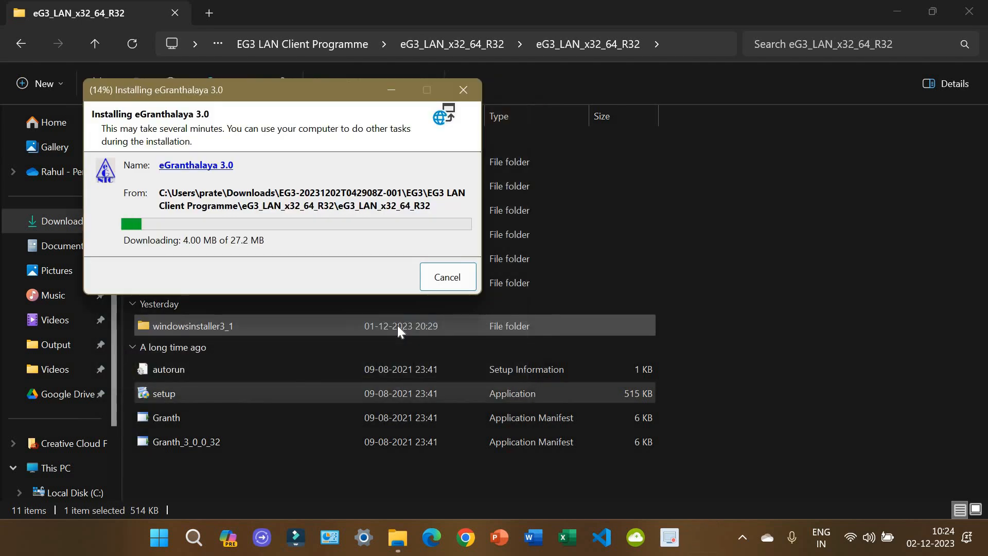
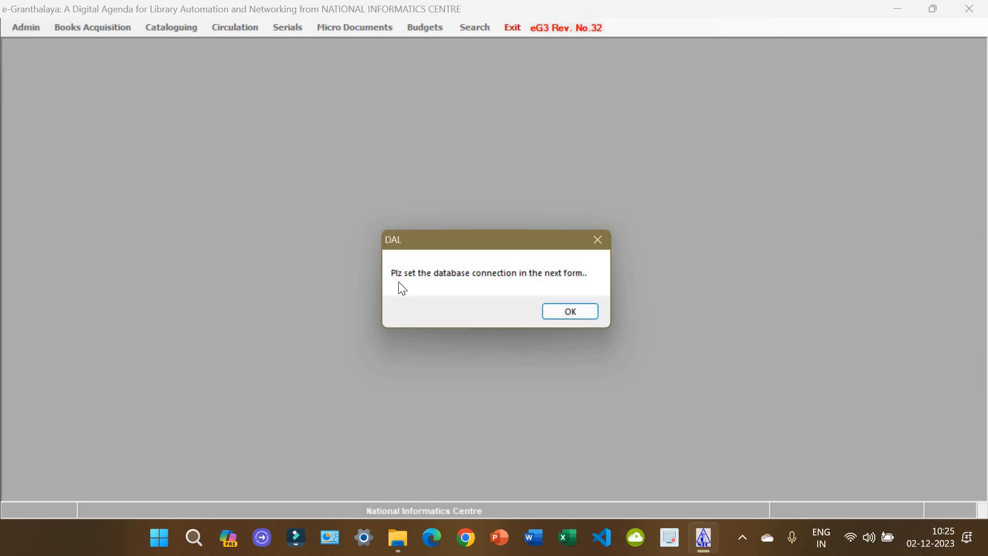
Step: Dismiss the DAL notice and confirm in SQL Server Management Studio that granth3 exists
{"action": "left_click", "coordinate": [561, 311]}
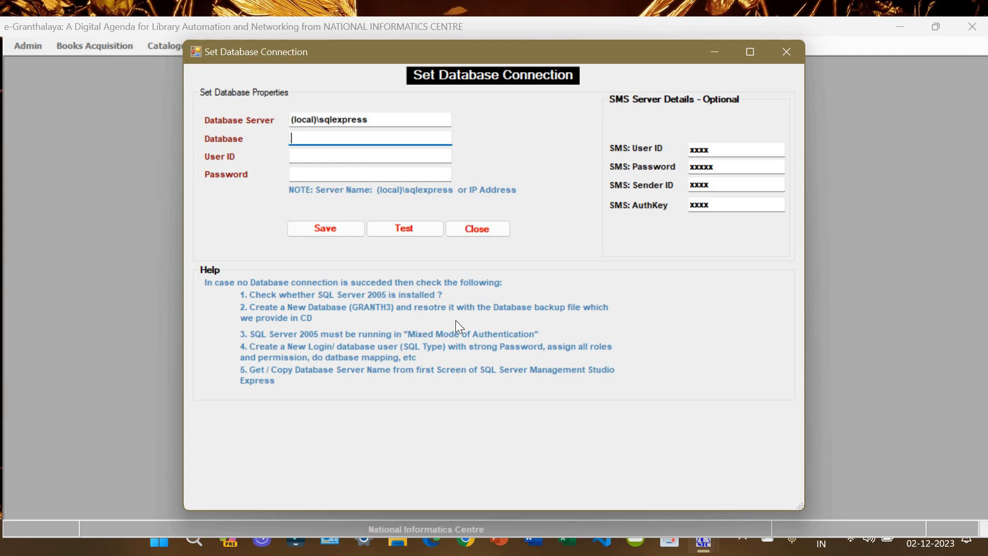
{"action": "left_click", "coordinate": [156, 547]}
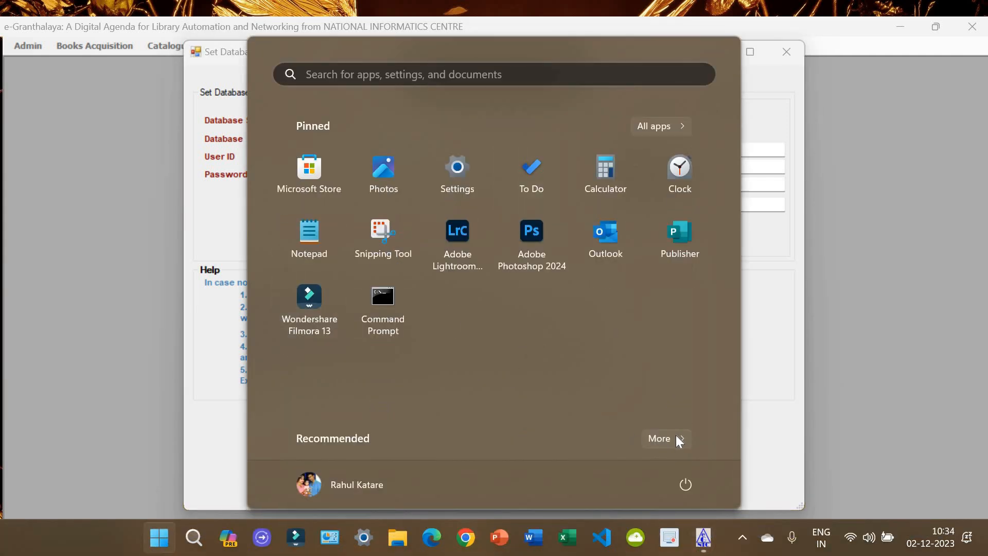
{"action": "left_click", "coordinate": [378, 190]}
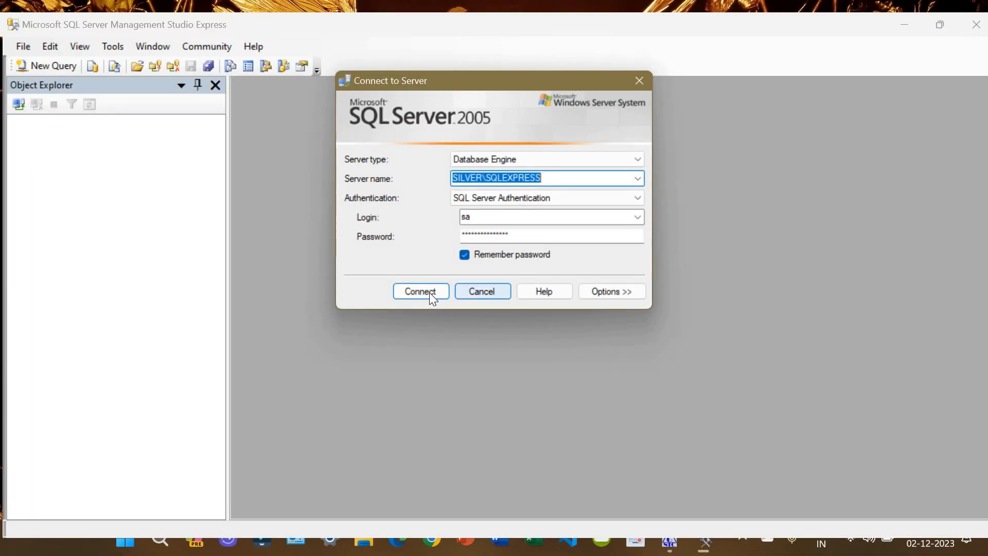
{"action": "left_click", "coordinate": [429, 293]}
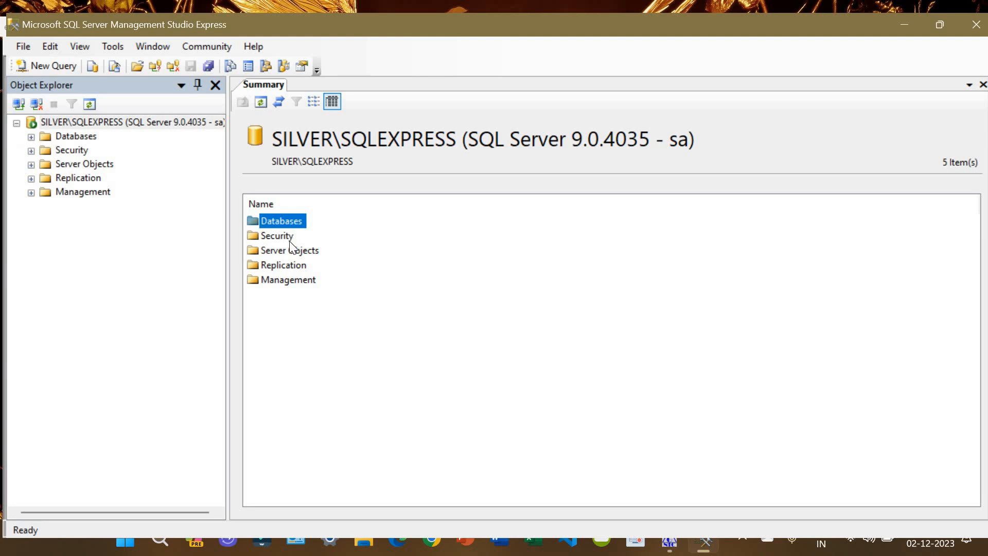
{"action": "left_click", "coordinate": [30, 137]}
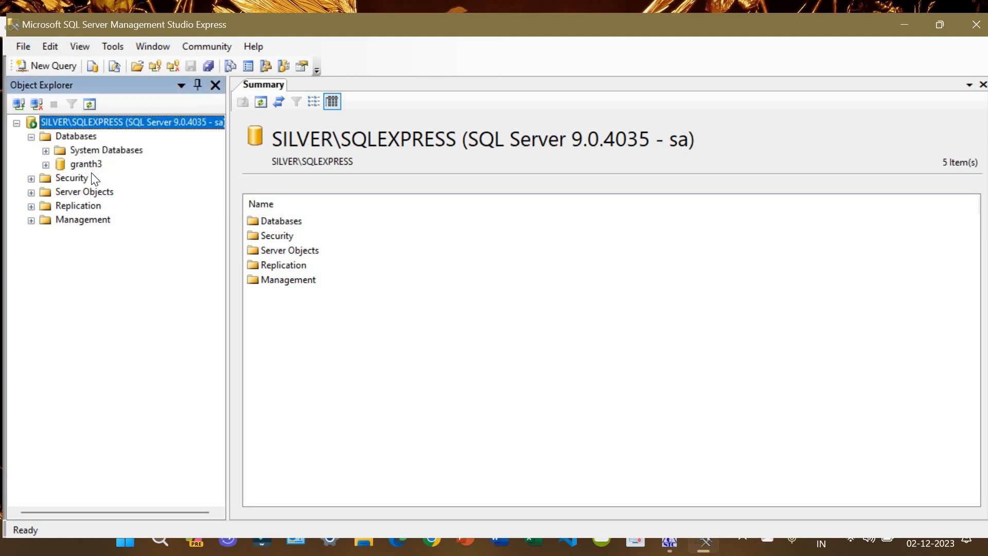
Step: Return to the Set Database Connection form's Database field
{"action": "left_click", "coordinate": [669, 541]}
{"action": "left_click", "coordinate": [725, 455]}
{"action": "left_click", "coordinate": [322, 138]}
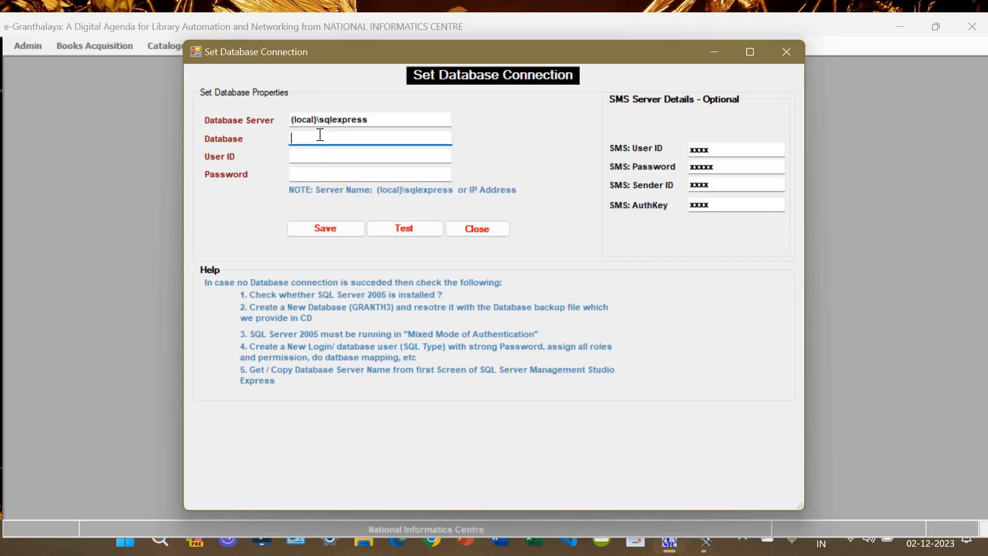
Step: Enter granth3 as the Database, check logins in SSMS, and return to the User ID field
{"action": "type", "text": "granth3"}
{"action": "left_click", "coordinate": [348, 155]}
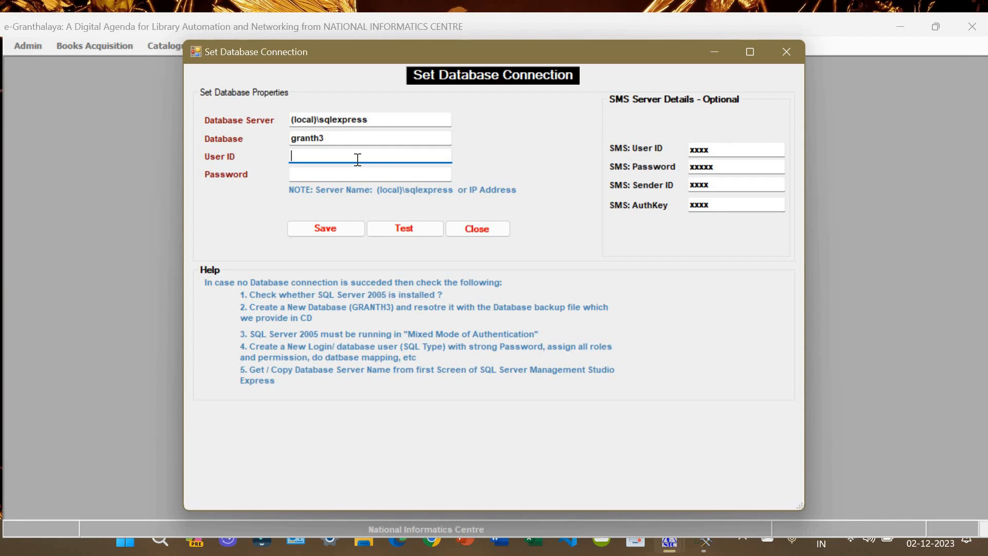
{"action": "left_click", "coordinate": [701, 540]}
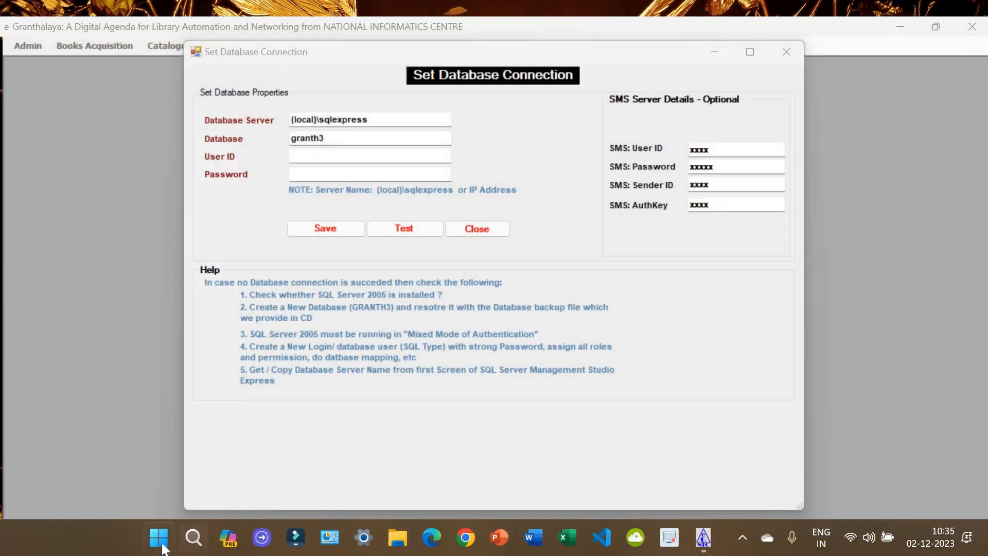
{"action": "left_click", "coordinate": [162, 542]}
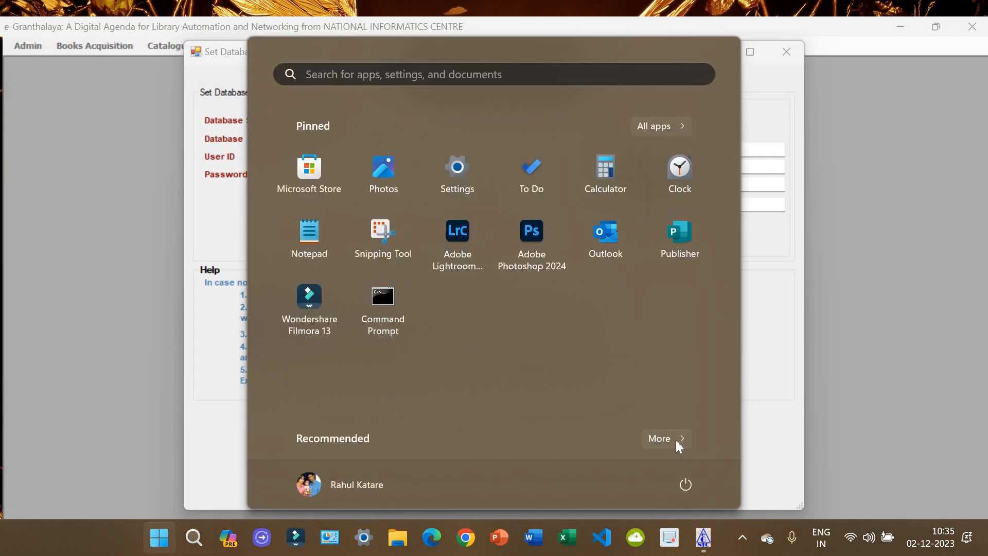
{"action": "left_click", "coordinate": [675, 440]}
{"action": "left_click", "coordinate": [377, 199]}
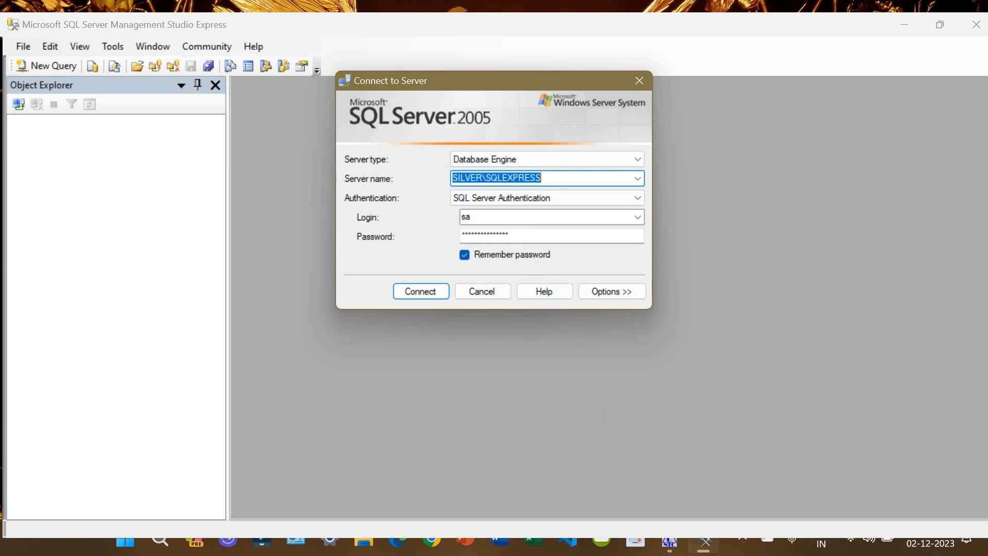
{"action": "mouse_move", "coordinate": [669, 537]}
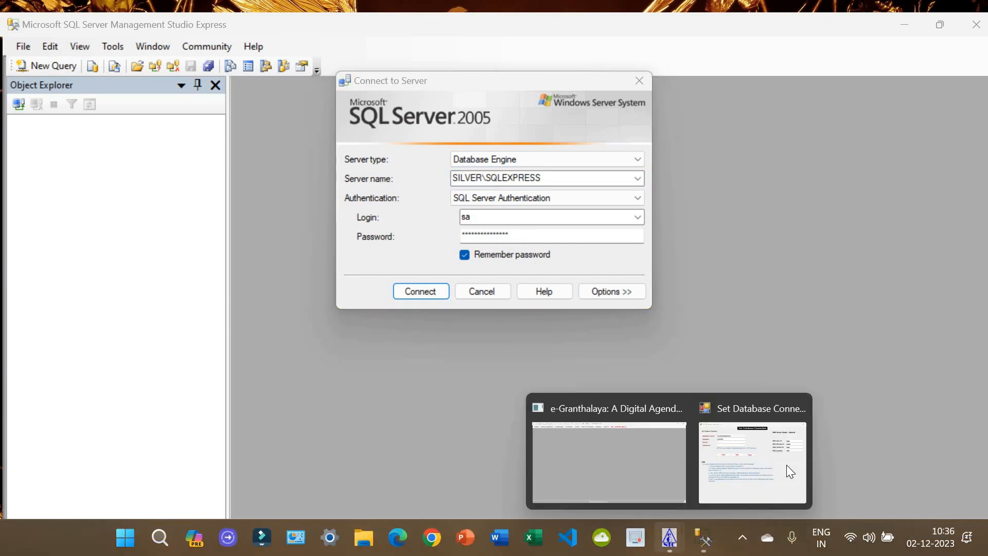
{"action": "left_click", "coordinate": [787, 465]}
{"action": "left_click", "coordinate": [299, 155]}
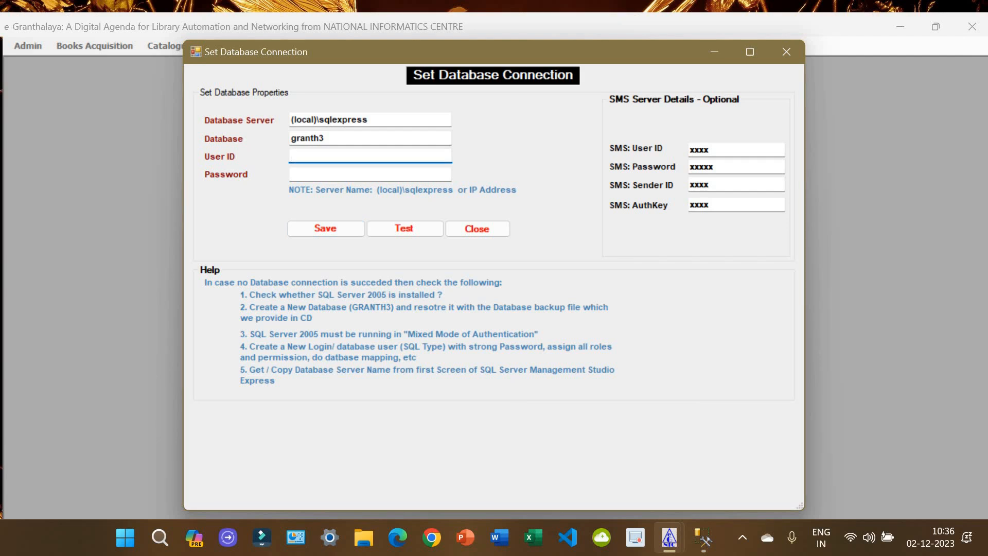
Step: Connect with the sa login and its password, test successfully, and save the connection
{"action": "type", "text": "sa"}
{"action": "left_click", "coordinate": [317, 174]}
{"action": "type", "text": "a"}
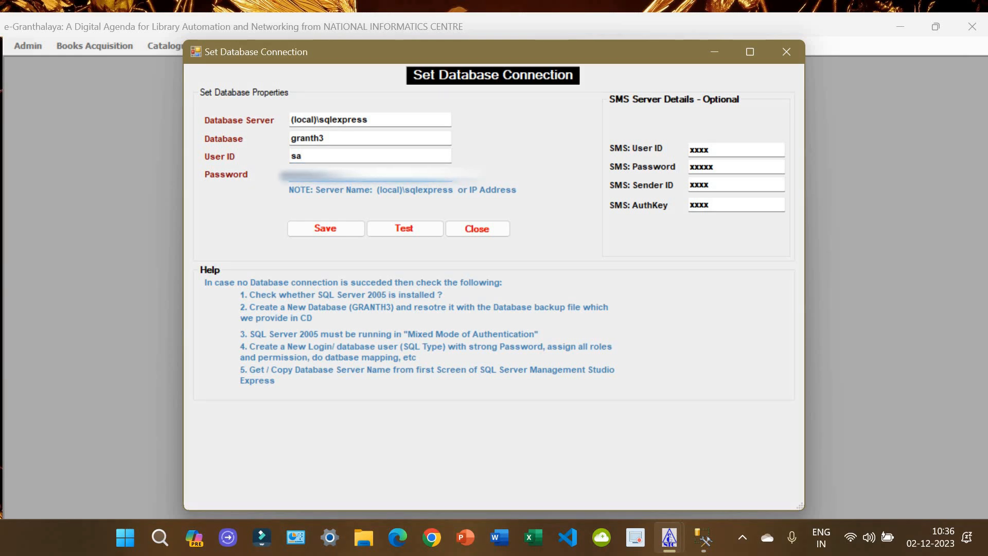
{"action": "type", "text": "***"}
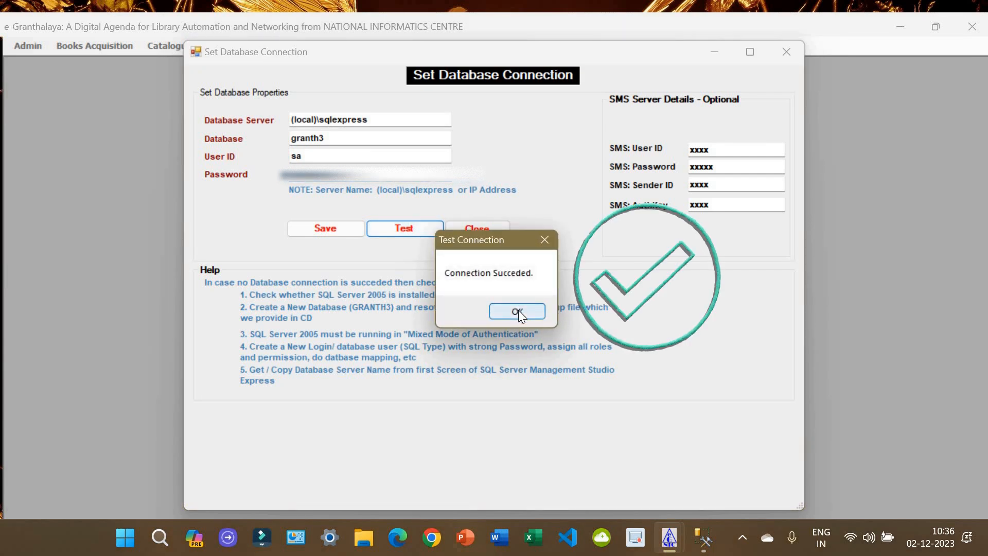
{"action": "key", "text": "Return"}
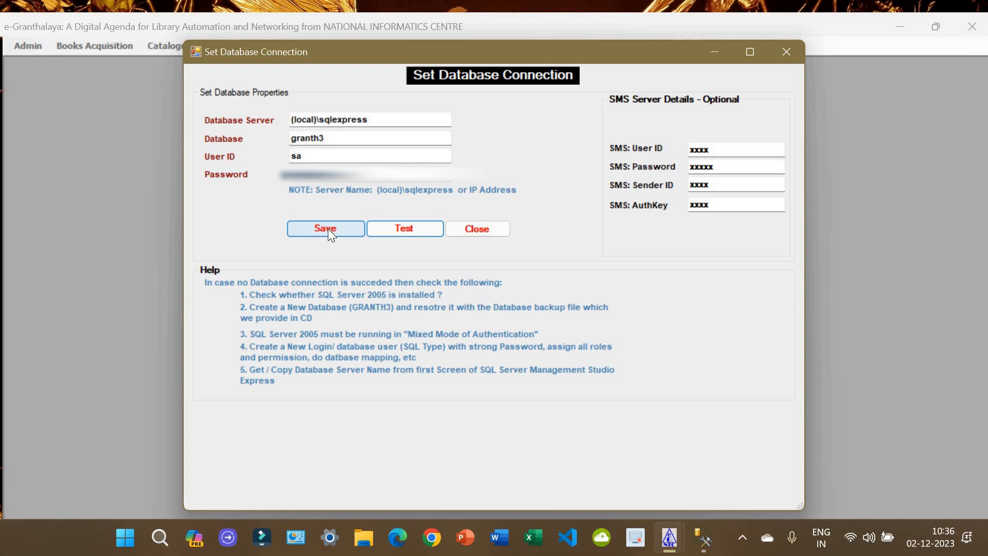
{"action": "left_click", "coordinate": [329, 228]}
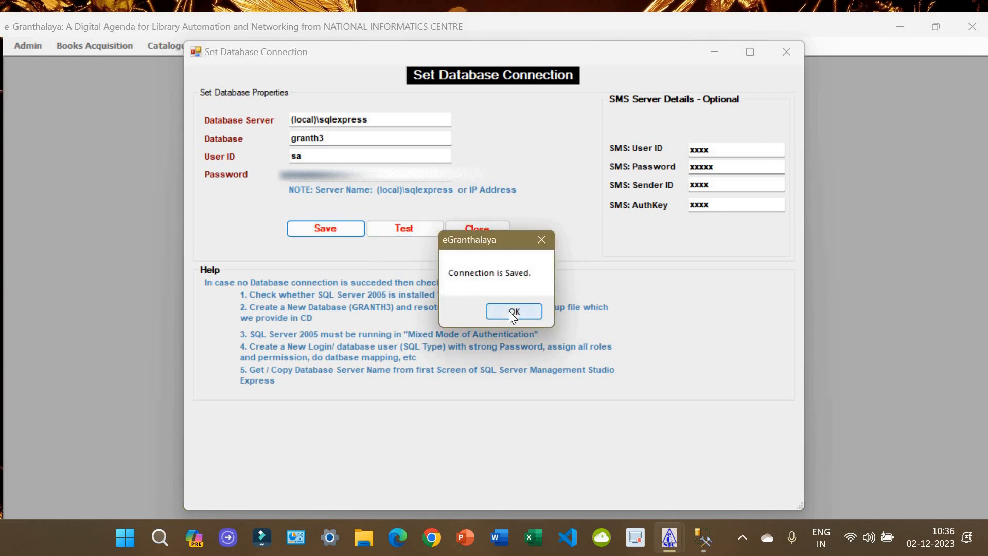
{"action": "left_click", "coordinate": [514, 312]}
{"action": "left_click", "coordinate": [486, 232]}
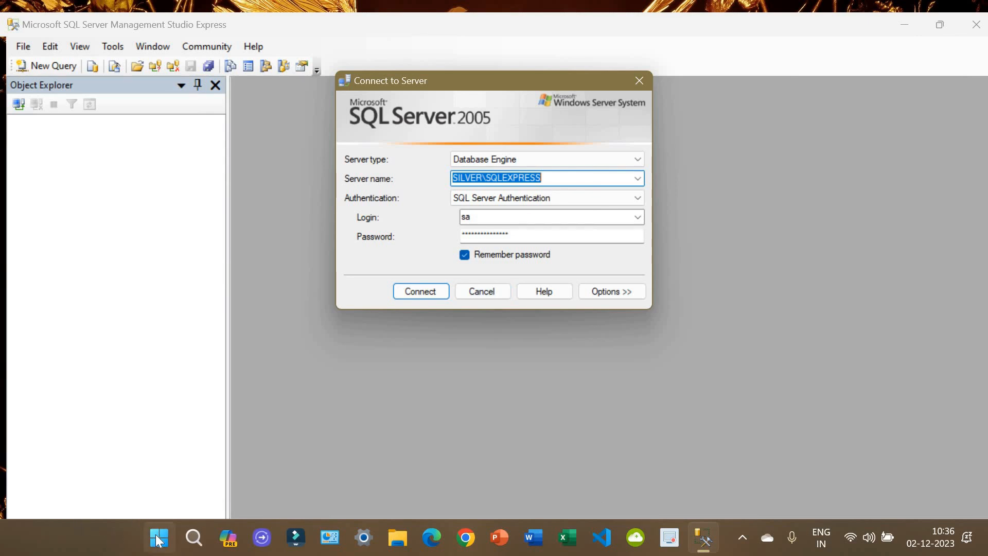
Step: Relaunch eGranthalaya 3.0 in English and start Add New Library, dismissing the date error
{"action": "left_click", "coordinate": [158, 539]}
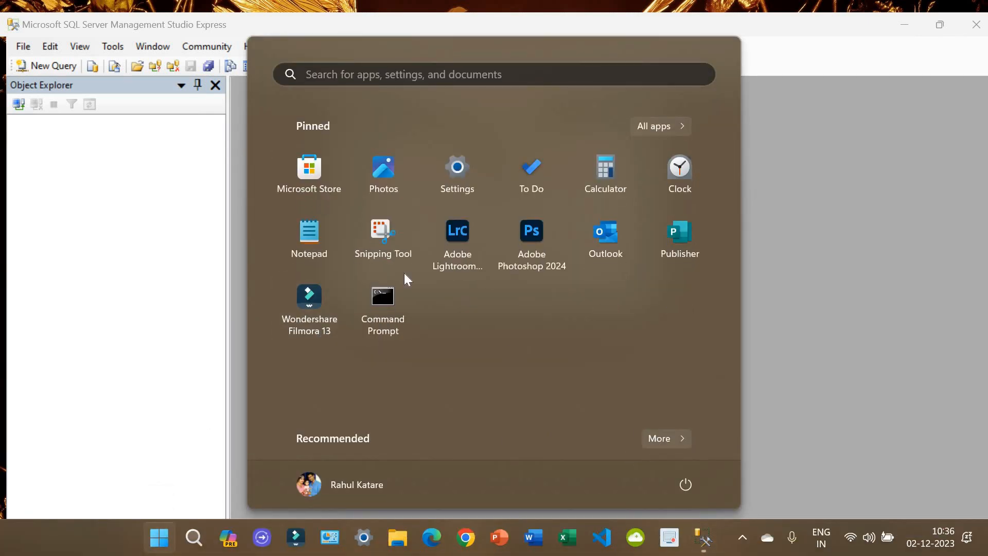
{"action": "left_click", "coordinate": [666, 438]}
{"action": "left_click", "coordinate": [359, 162]}
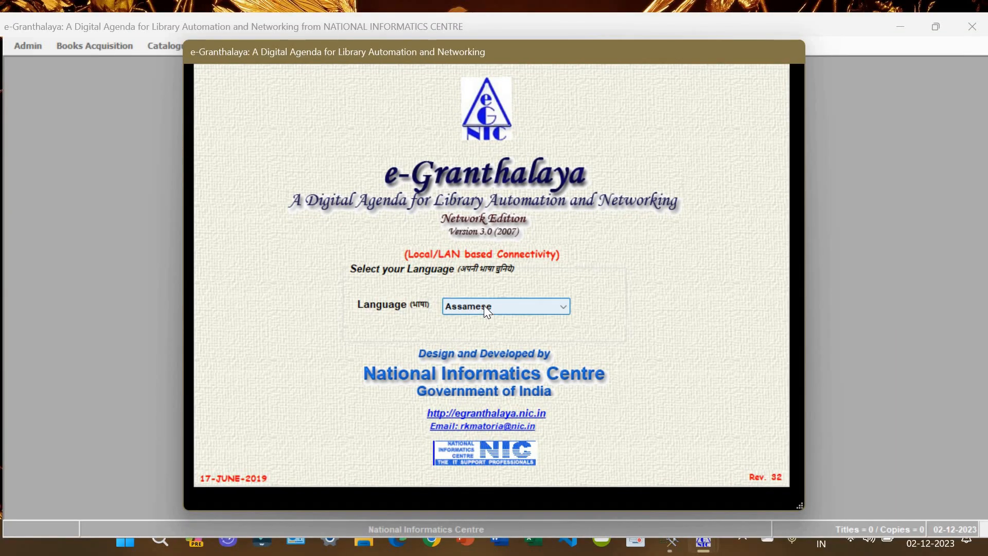
{"action": "left_click", "coordinate": [484, 304]}
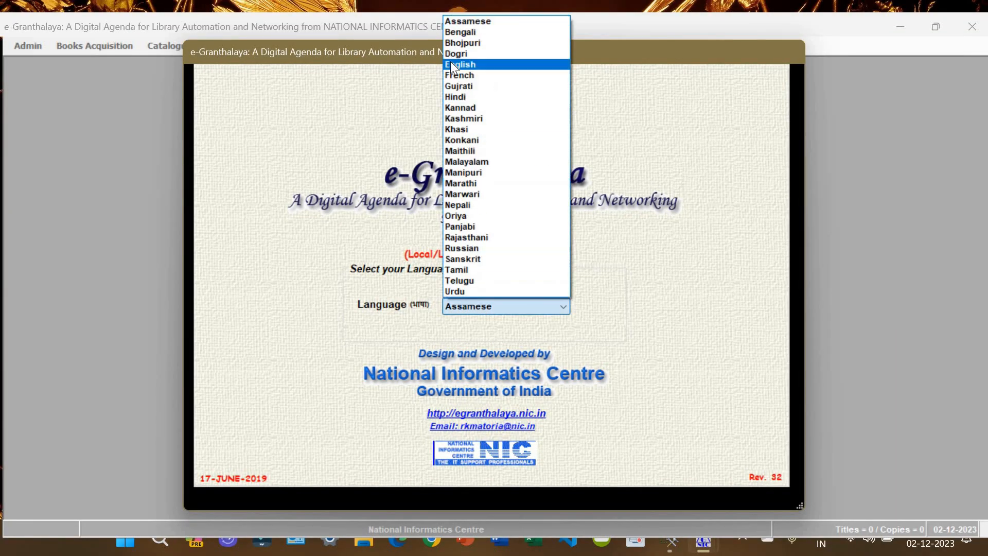
{"action": "left_click", "coordinate": [452, 64]}
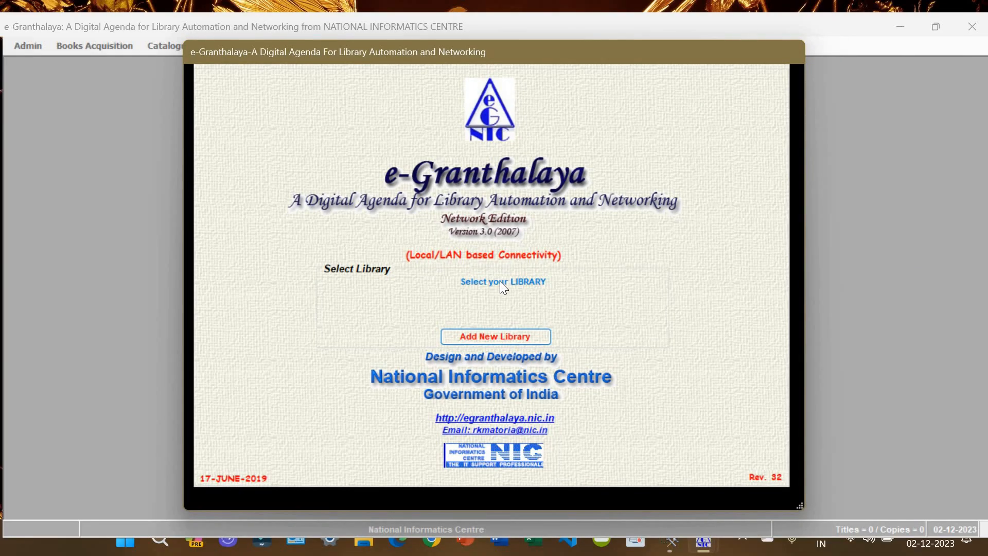
{"action": "left_click", "coordinate": [525, 337]}
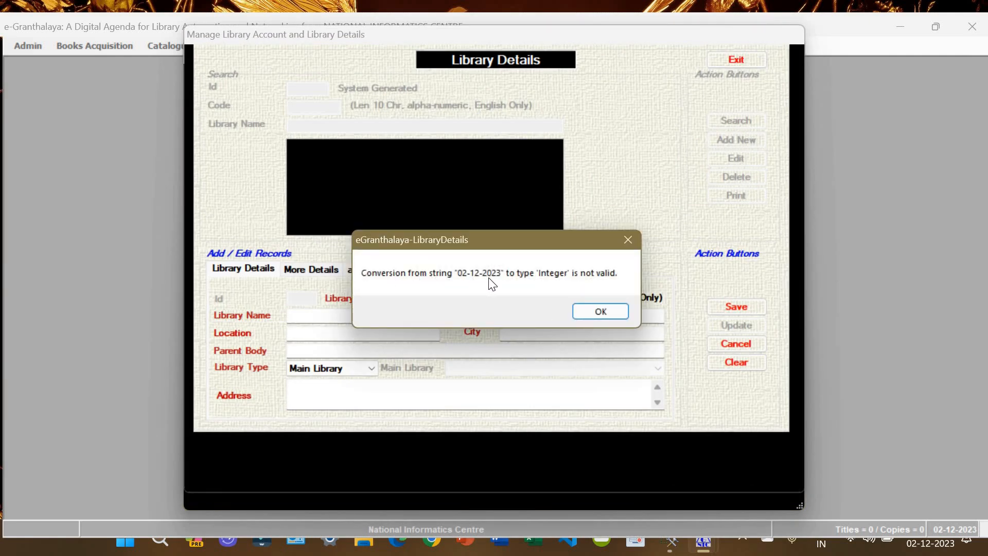
{"action": "left_click", "coordinate": [601, 313]}
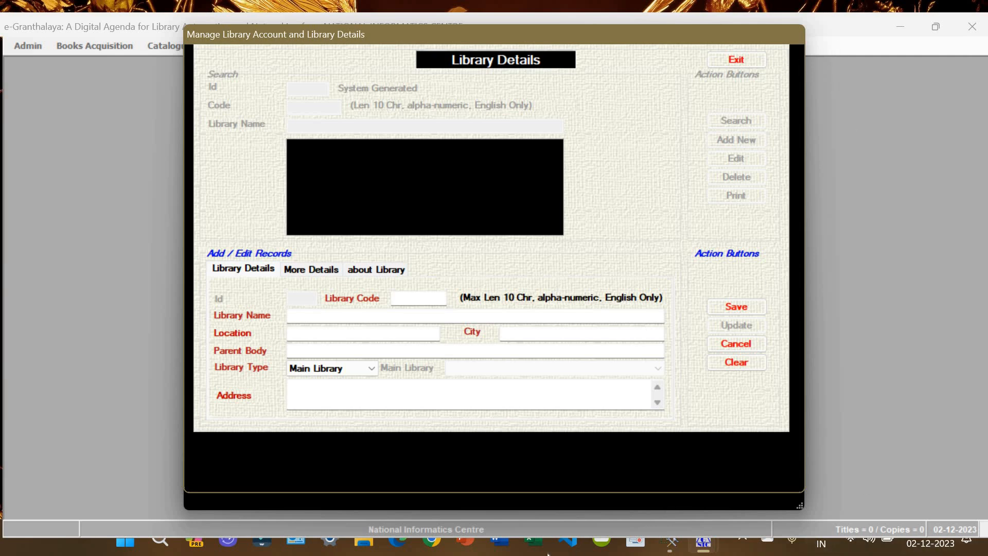
Step: Open Control Panel's Region format customisation on the Date settings
{"action": "key", "text": "super+d"}
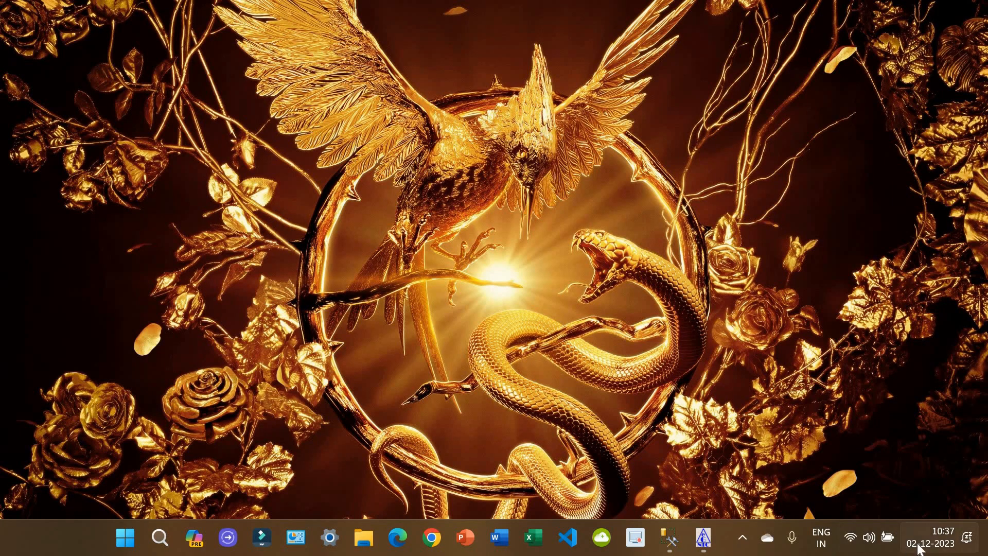
{"action": "mouse_move", "coordinate": [949, 554]}
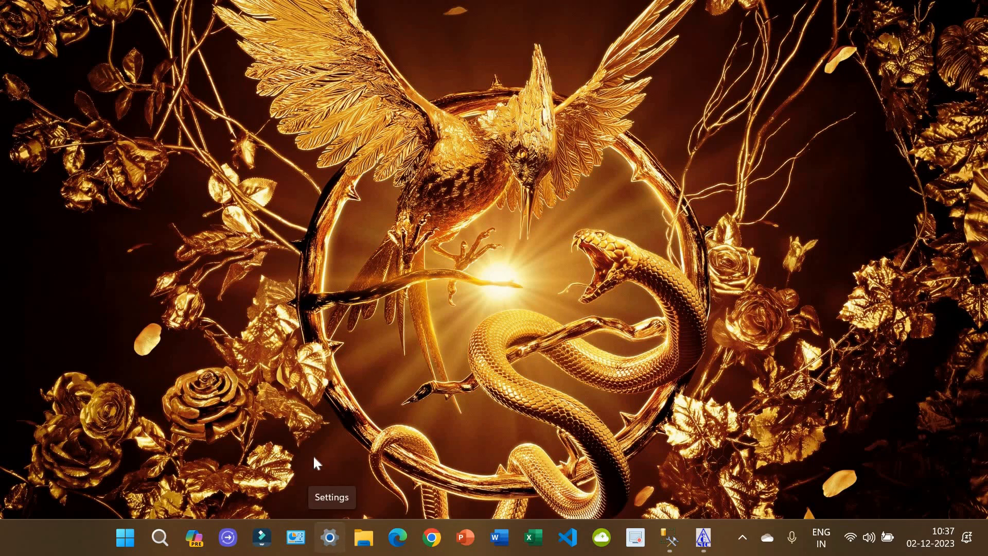
{"action": "left_click", "coordinate": [158, 537]}
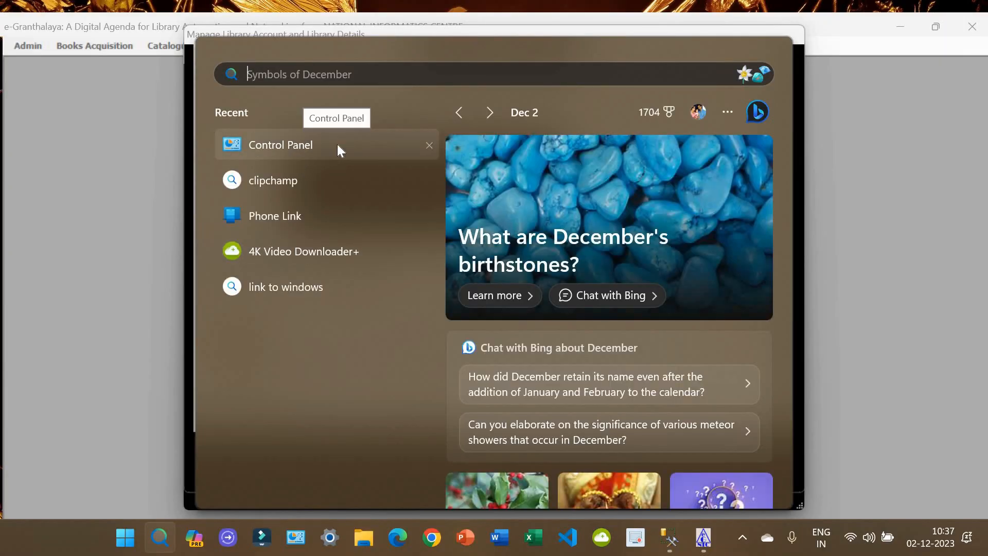
{"action": "left_click", "coordinate": [339, 146]}
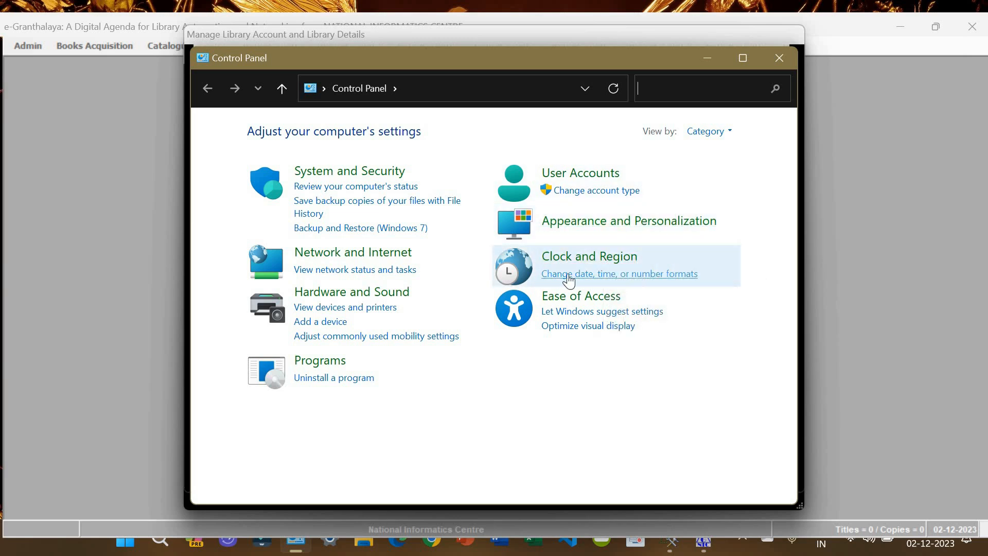
{"action": "left_click", "coordinate": [667, 276]}
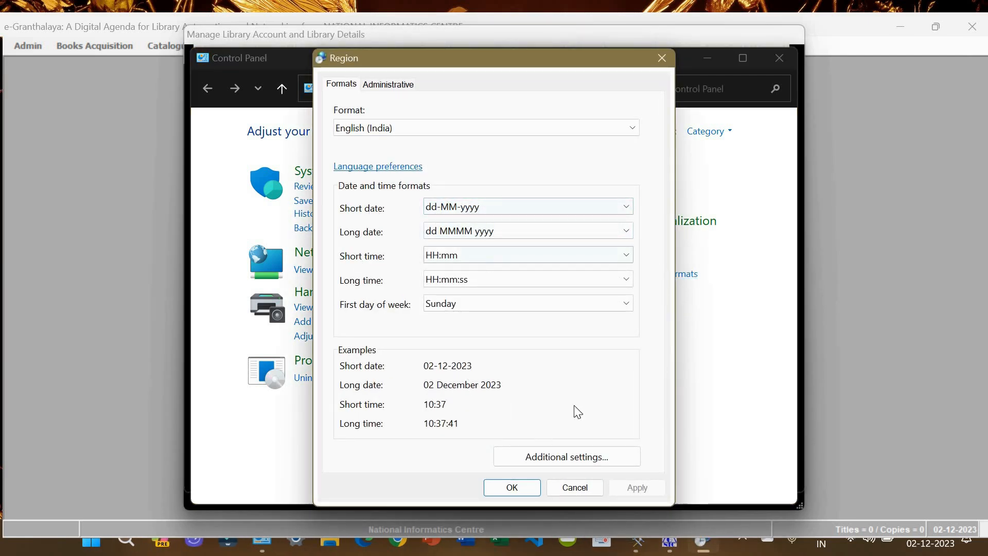
{"action": "left_click", "coordinate": [569, 458]}
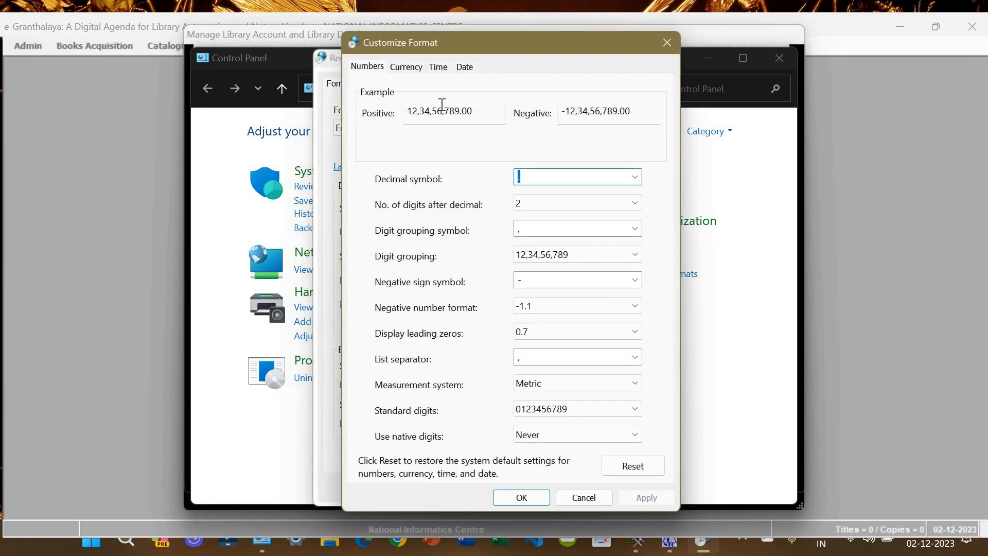
{"action": "left_click", "coordinate": [464, 73]}
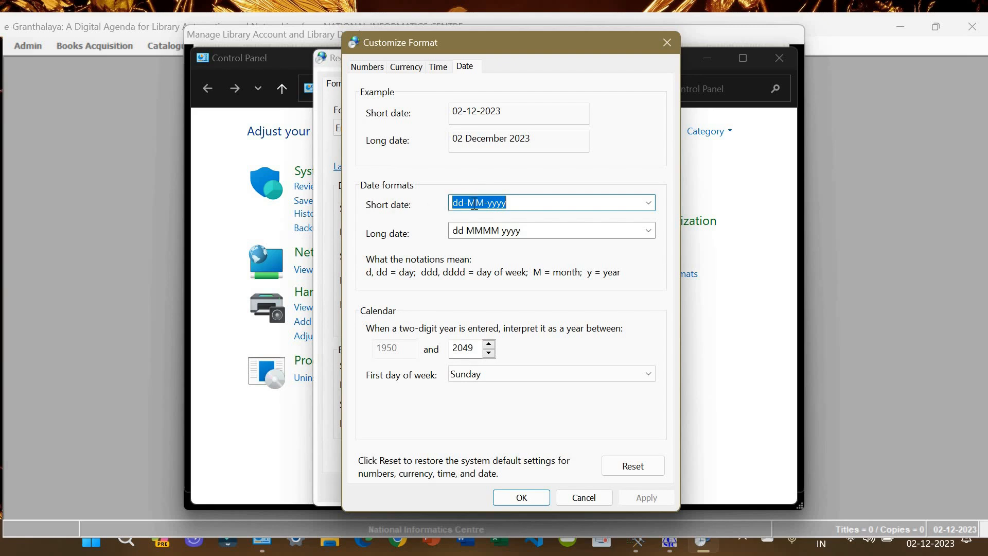
Step: Set the short date format to MM/dd/yyyy, apply it, and close Control Panel
{"action": "key", "text": "BackSpace"}
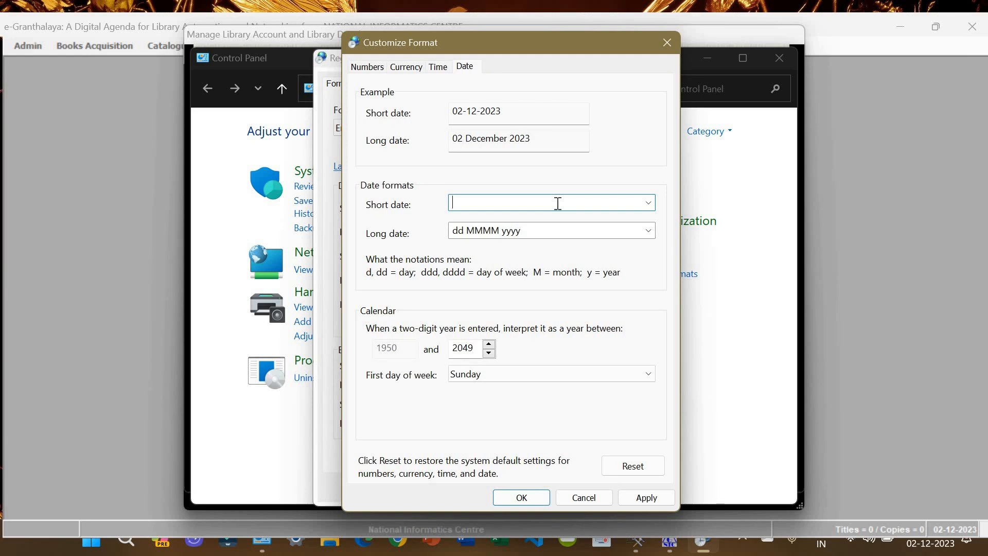
{"action": "type", "text": "MM/dd/yyyy"}
{"action": "left_click", "coordinate": [647, 497]}
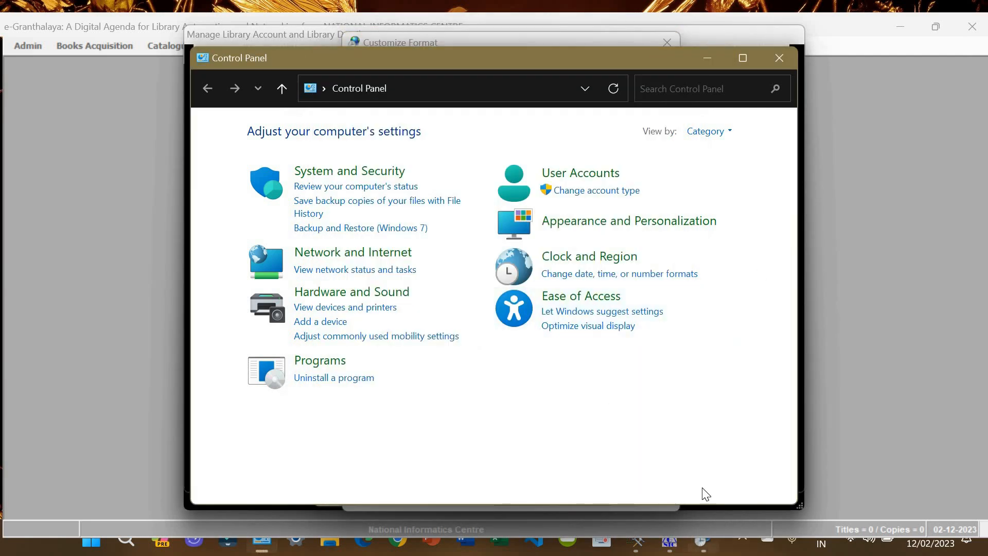
{"action": "left_click", "coordinate": [542, 508]}
{"action": "left_click", "coordinate": [528, 497]}
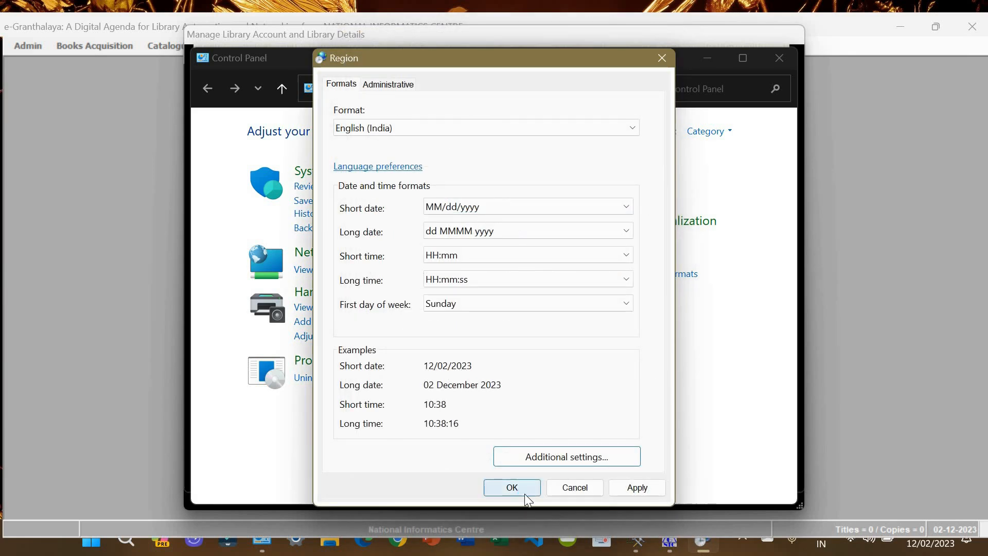
{"action": "left_click", "coordinate": [524, 493]}
{"action": "left_click", "coordinate": [782, 58]}
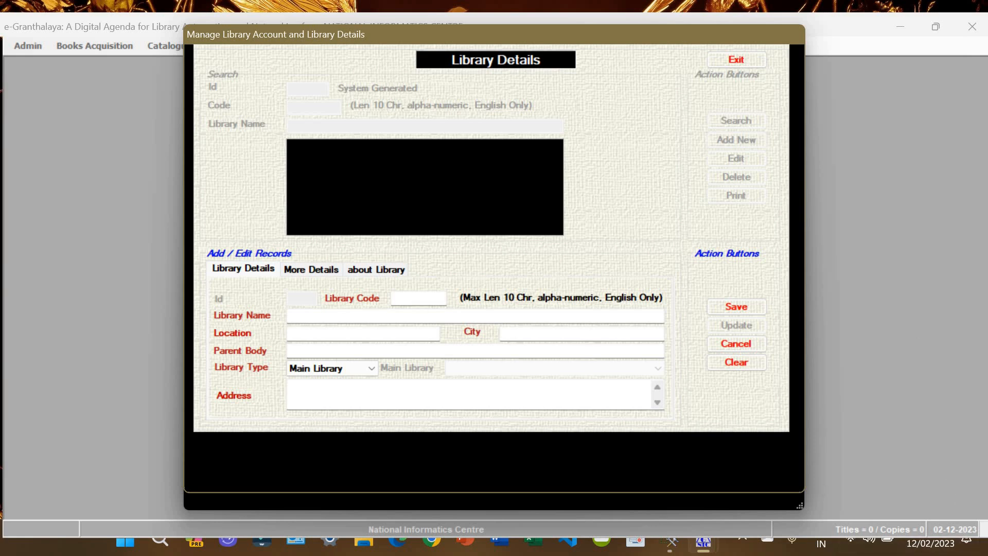
Step: Bring back the Library Details form and enter LMC2427 as the Library Code
{"action": "left_click", "coordinate": [986, 552]}
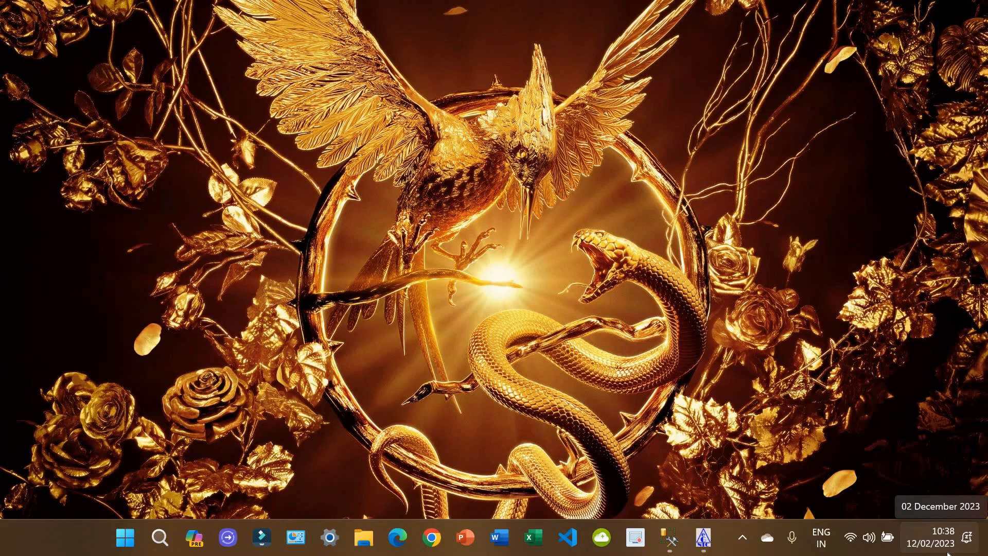
{"action": "left_click", "coordinate": [704, 537]}
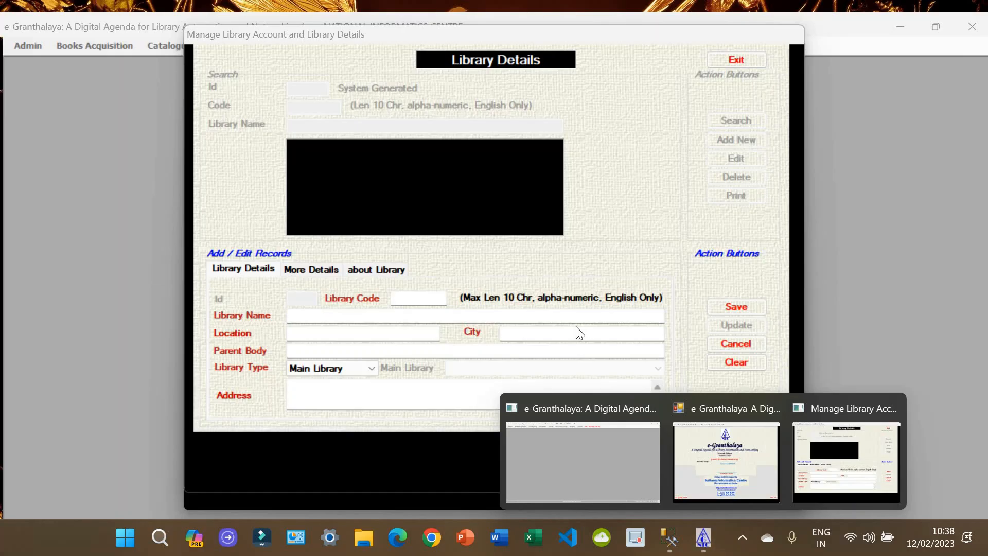
{"action": "left_click", "coordinate": [430, 332]}
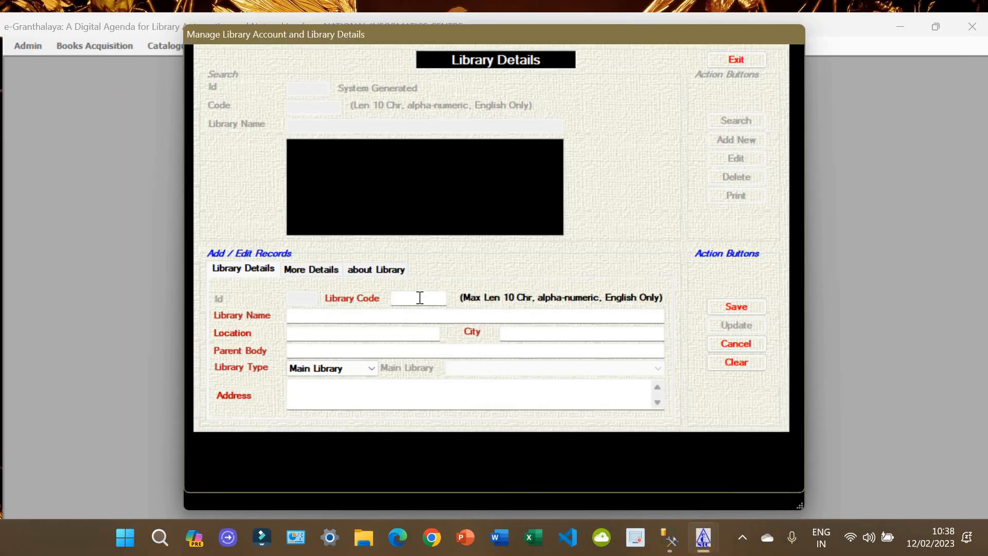
{"action": "left_click", "coordinate": [421, 298]}
{"action": "type", "text": "LMC2427"}
Step: Enter name LIBRARY, location and city CHAMPAWAT, parent body KVS, address CHAMPAWAT, and save
{"action": "left_click", "coordinate": [447, 317]}
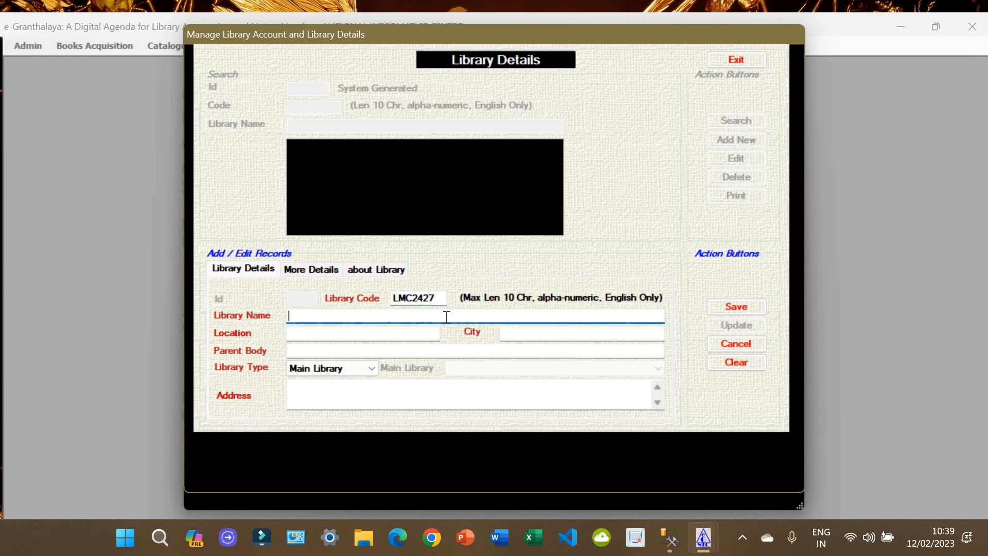
{"action": "type", "text": "LIBRARY"}
{"action": "key", "text": "Tab"}
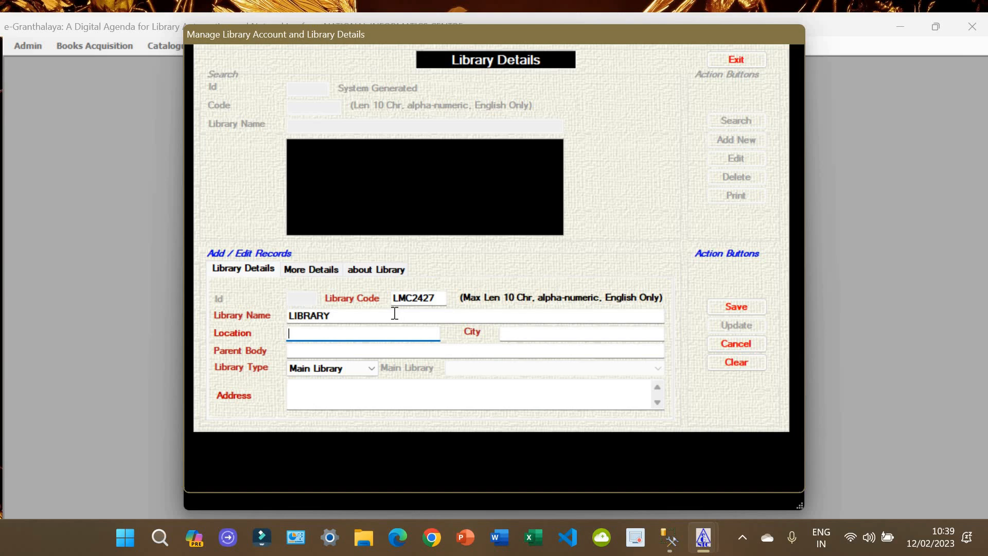
{"action": "type", "text": "CHAMPAWAT"}
{"action": "key", "text": "Tab"}
{"action": "type", "text": "CH"}
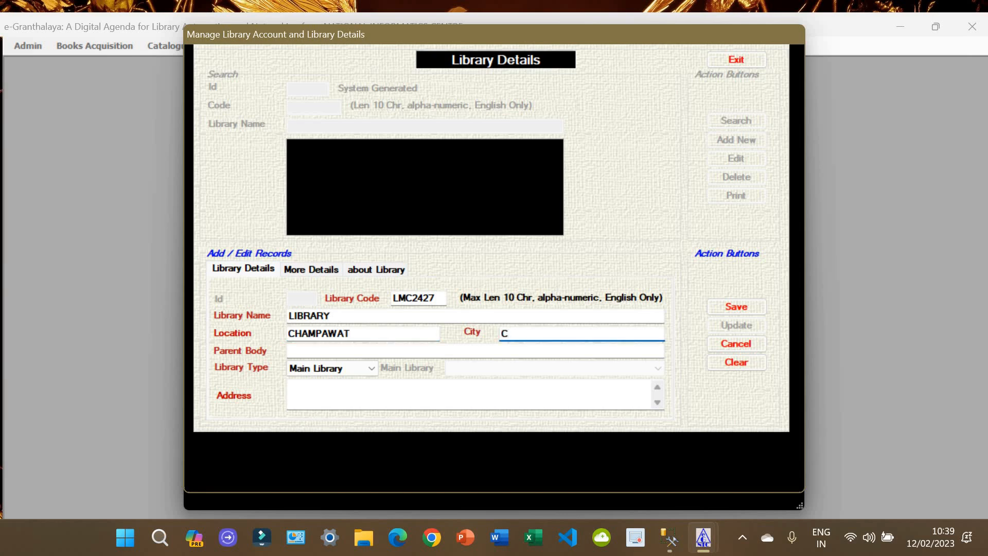
{"action": "type", "text": "AMPAWAT"}
{"action": "key", "text": "Tab"}
{"action": "type", "text": "KVS"}
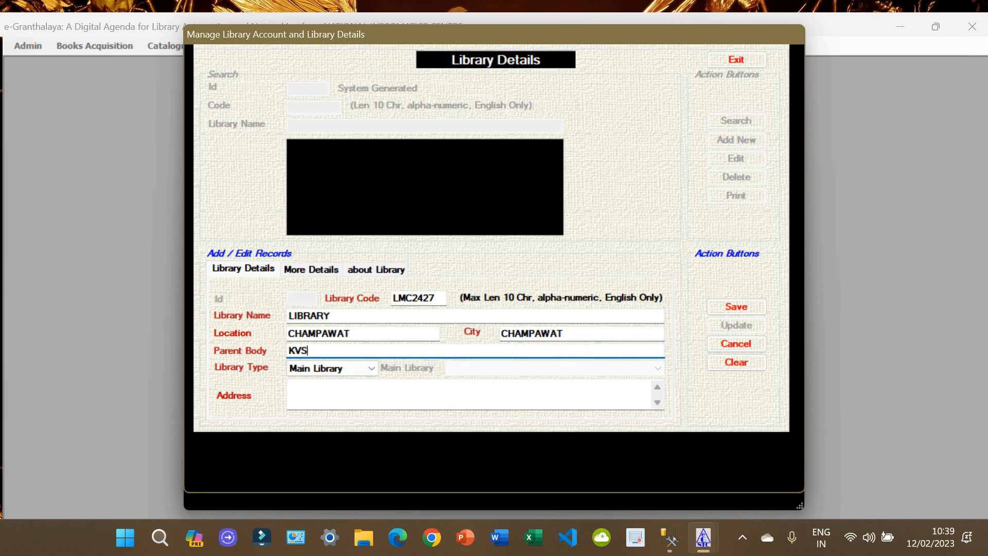
{"action": "left_click", "coordinate": [463, 396]}
{"action": "type", "text": "CH"}
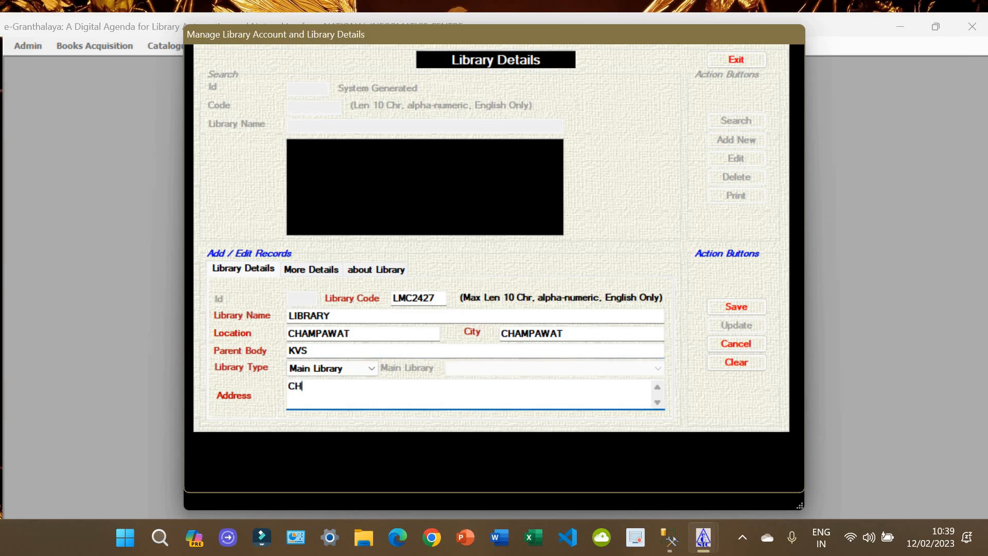
{"action": "type", "text": "AMPAWAT"}
{"action": "left_click", "coordinate": [740, 308]}
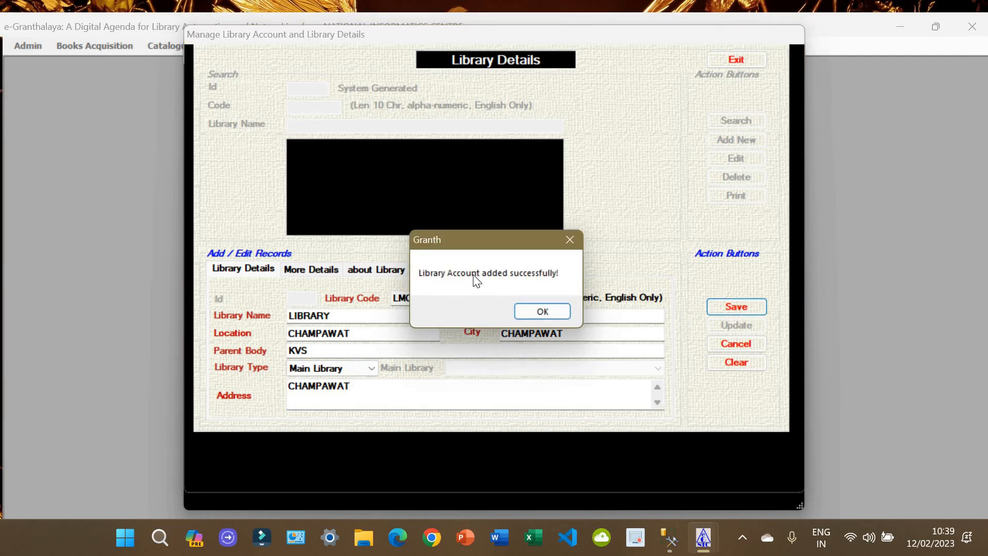
Step: Acknowledge the success message, exit, and select LIBRARY to begin adding a new user
{"action": "left_click", "coordinate": [547, 311]}
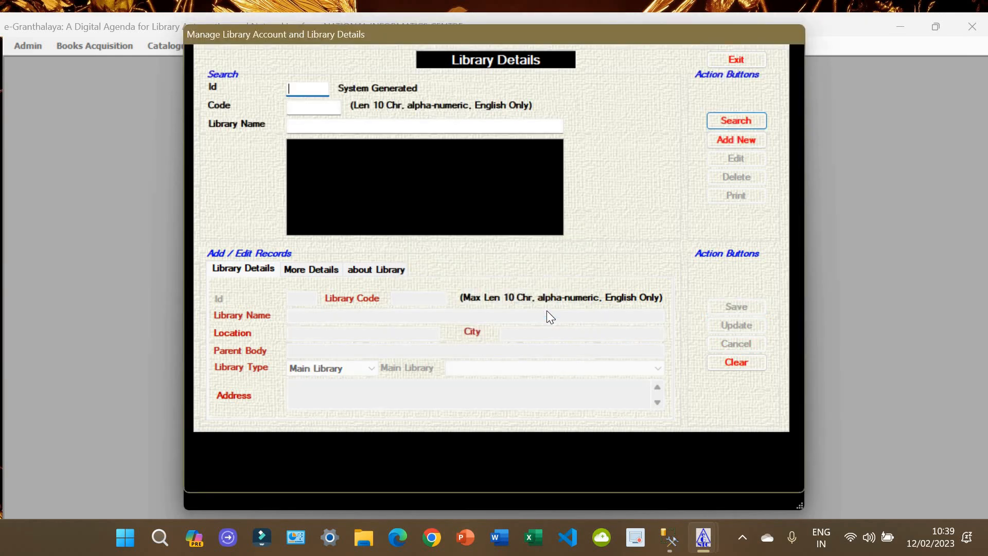
{"action": "left_click", "coordinate": [743, 60]}
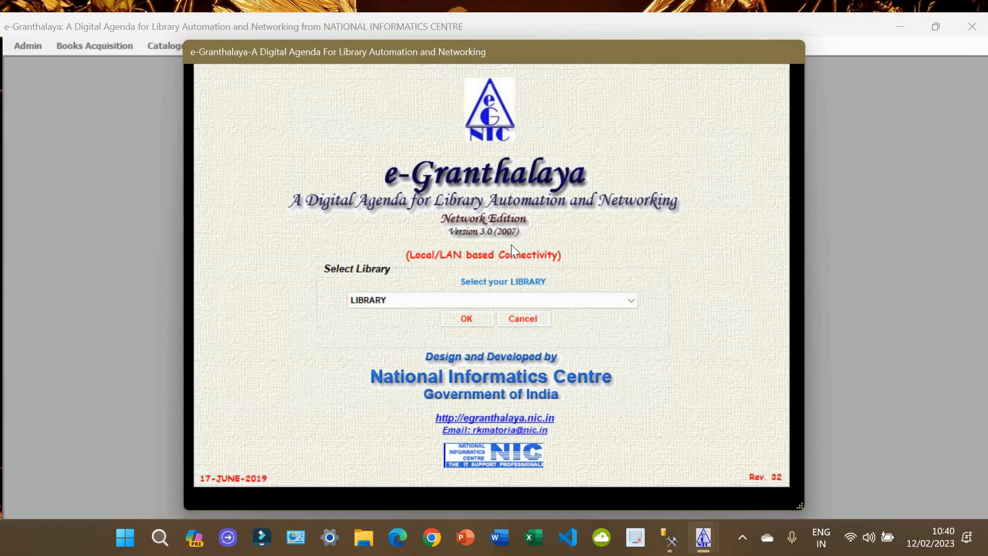
{"action": "left_click", "coordinate": [375, 299]}
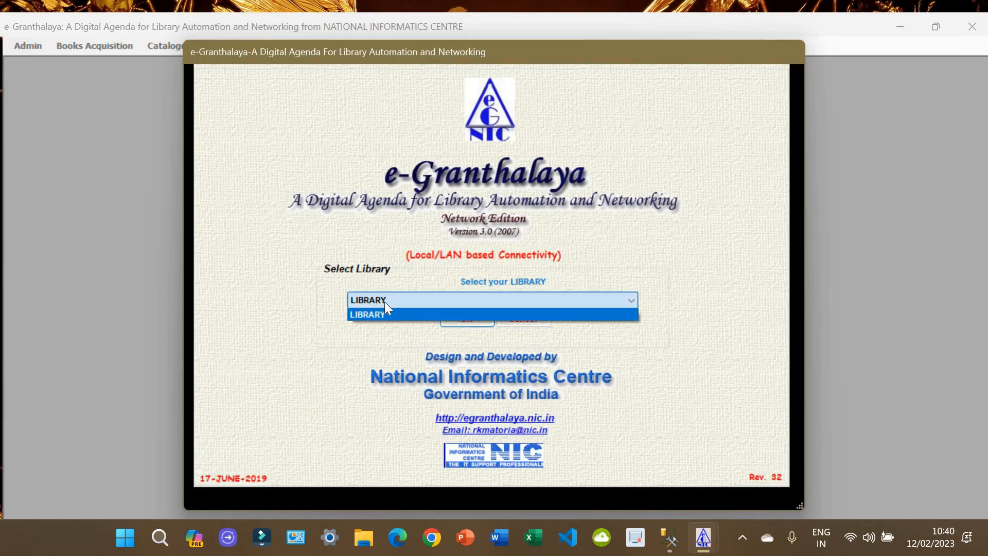
{"action": "left_click", "coordinate": [386, 312]}
{"action": "left_click", "coordinate": [451, 319]}
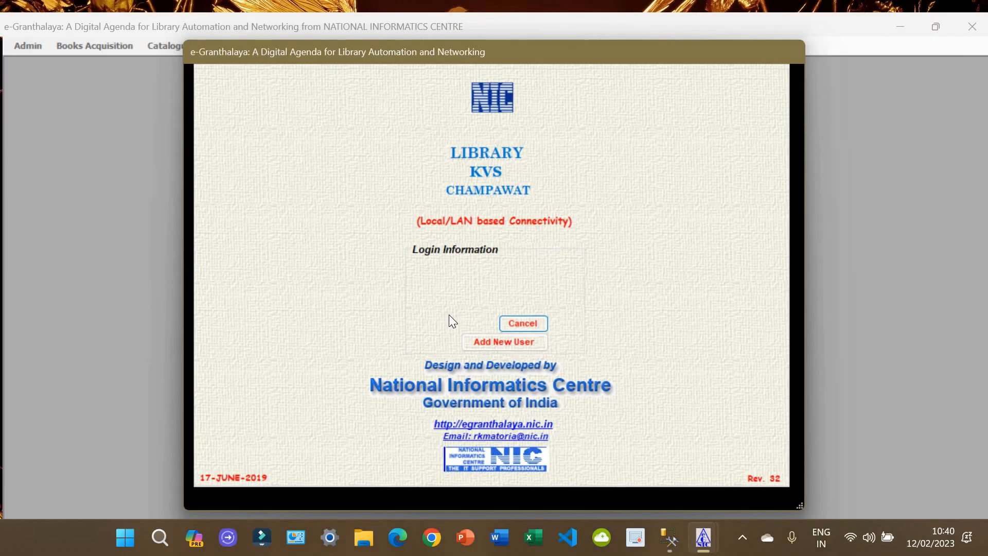
{"action": "left_click", "coordinate": [485, 344]}
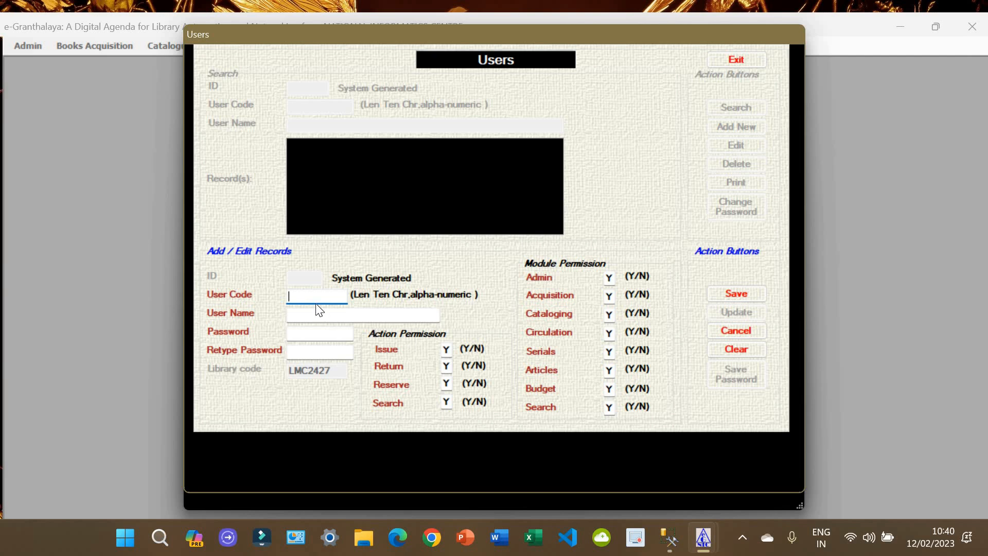
Step: Create user code ADMIN named LIBRARIAN, entering the password twice, and save it
{"action": "type", "text": "ADMIN"}
{"action": "key", "text": "Tab"}
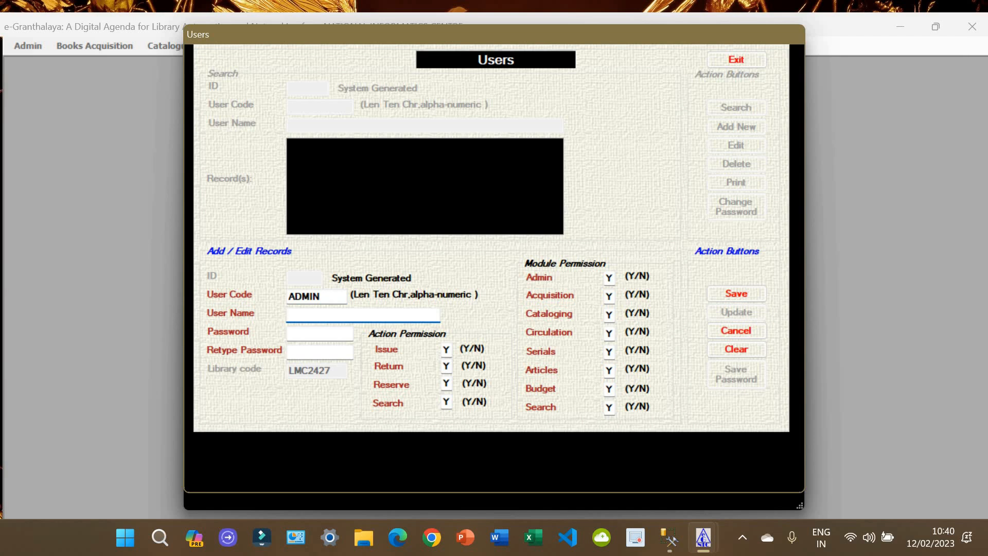
{"action": "type", "text": "R"}
{"action": "key", "text": "BackSpace"}
{"action": "type", "text": "LIBRARIAN"}
{"action": "key", "text": "Tab"}
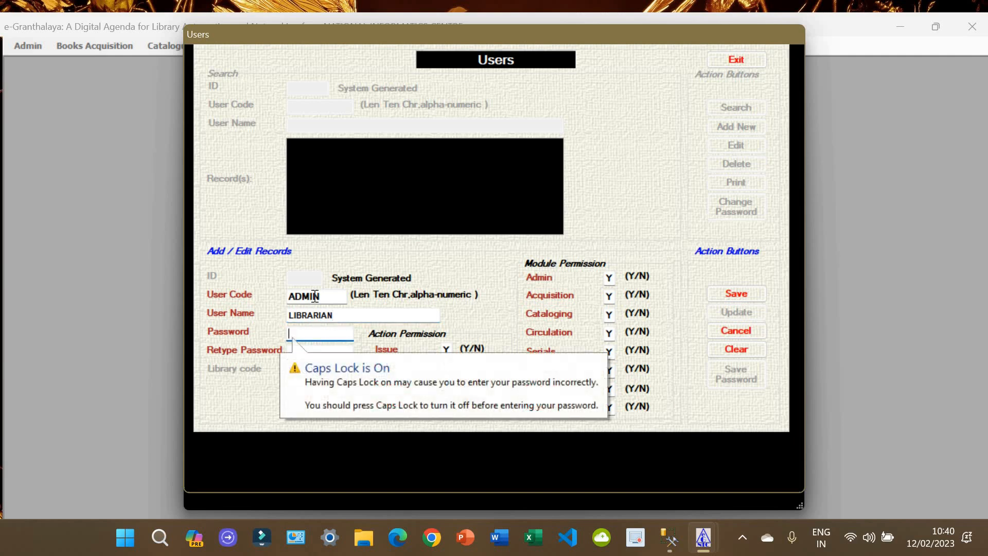
{"action": "key", "text": "Caps_Lock"}
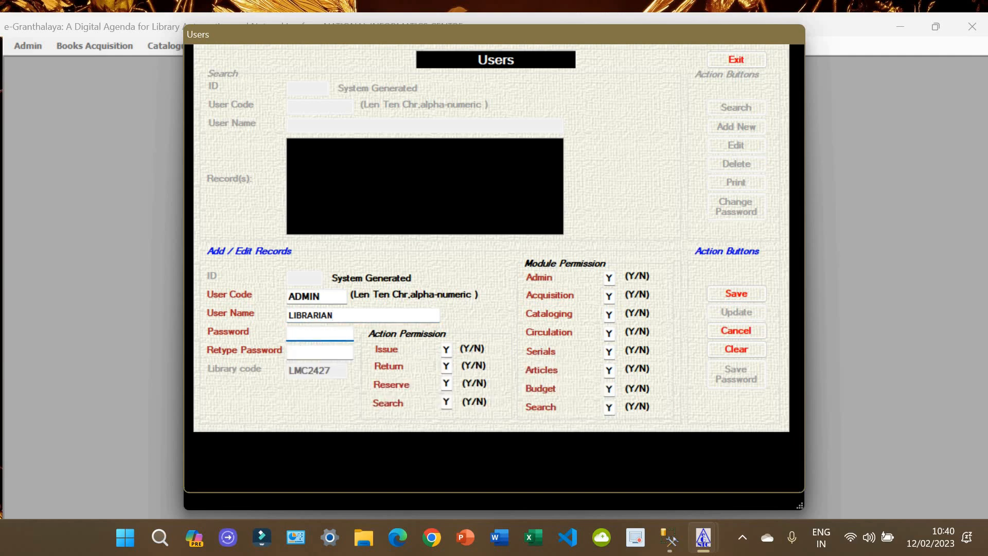
{"action": "type", "text": "***********"}
{"action": "key", "text": "Tab"}
{"action": "type", "text": "**"}
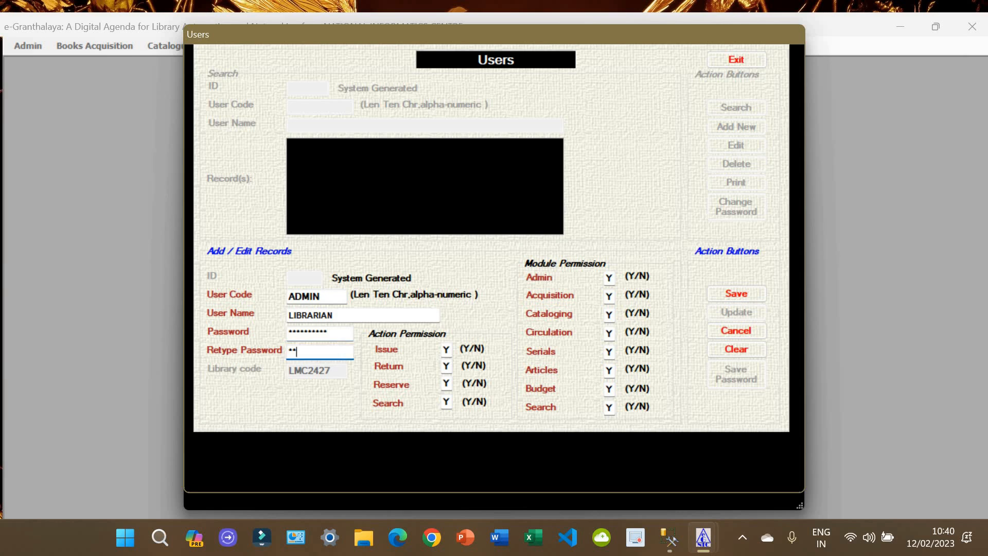
{"action": "type", "text": "*********"}
{"action": "left_click", "coordinate": [732, 293]}
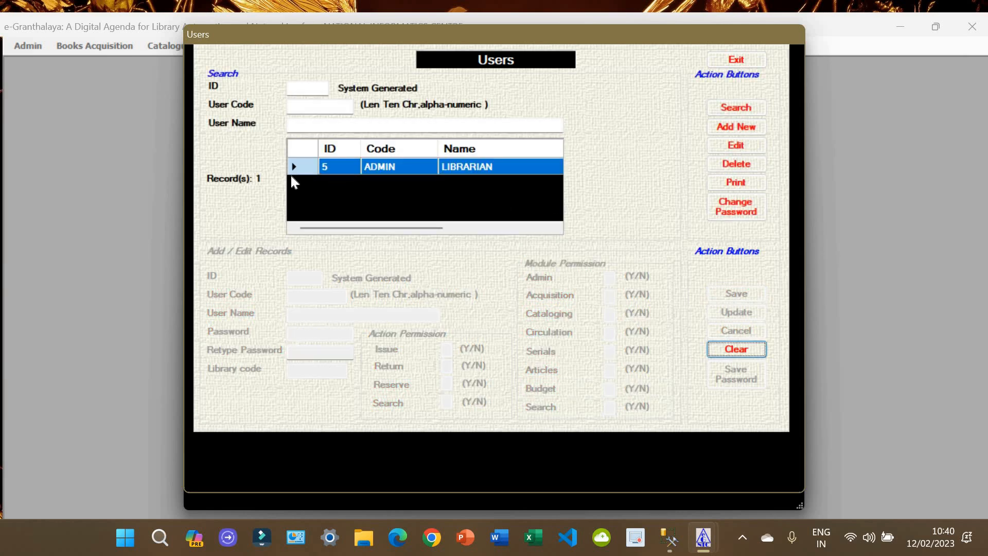
Step: Load the ADMIN record from the grid, then start a fresh new-user entry
{"action": "left_click", "coordinate": [293, 167]}
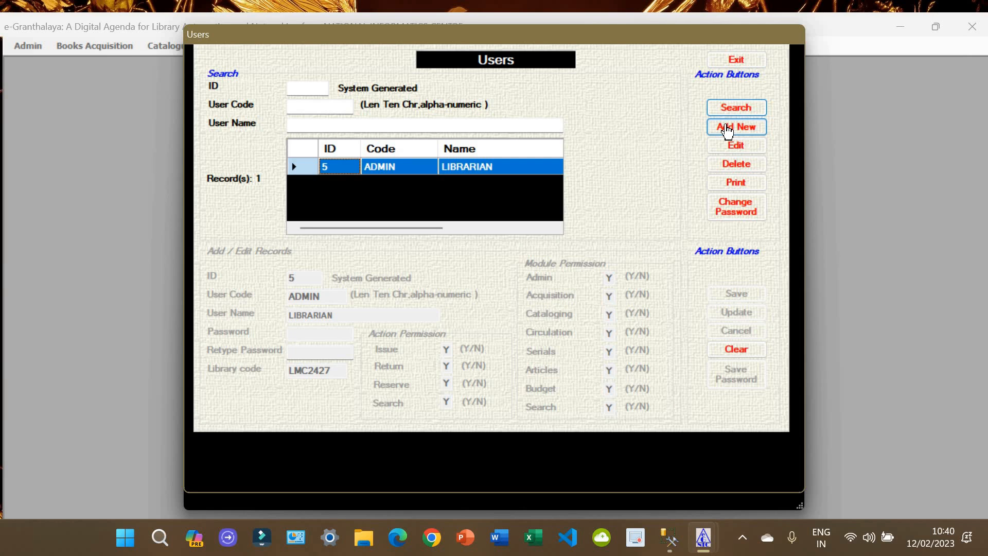
{"action": "left_click", "coordinate": [728, 128]}
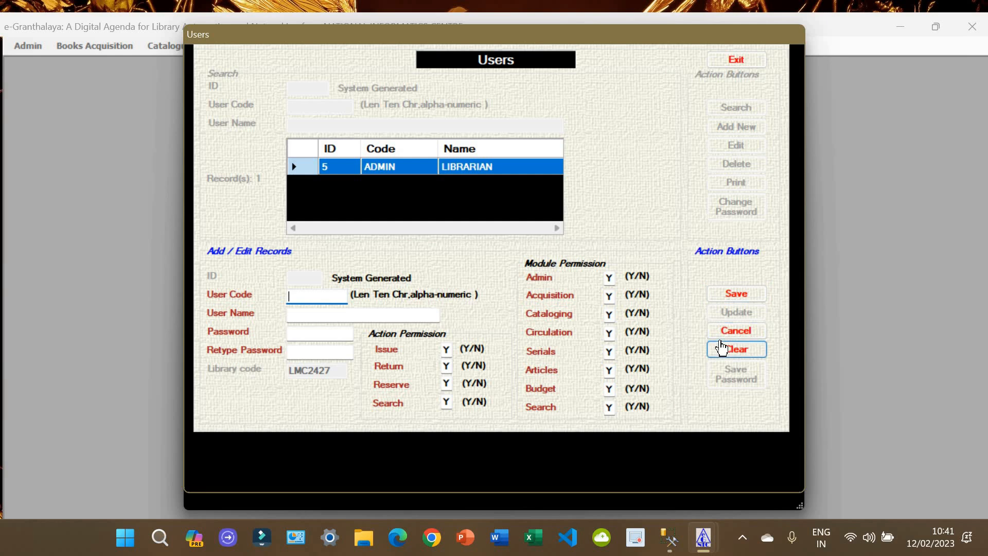
Step: Log in to LIBRARY as ADMIN with its password and maximise the main window
{"action": "left_click", "coordinate": [759, 63]}
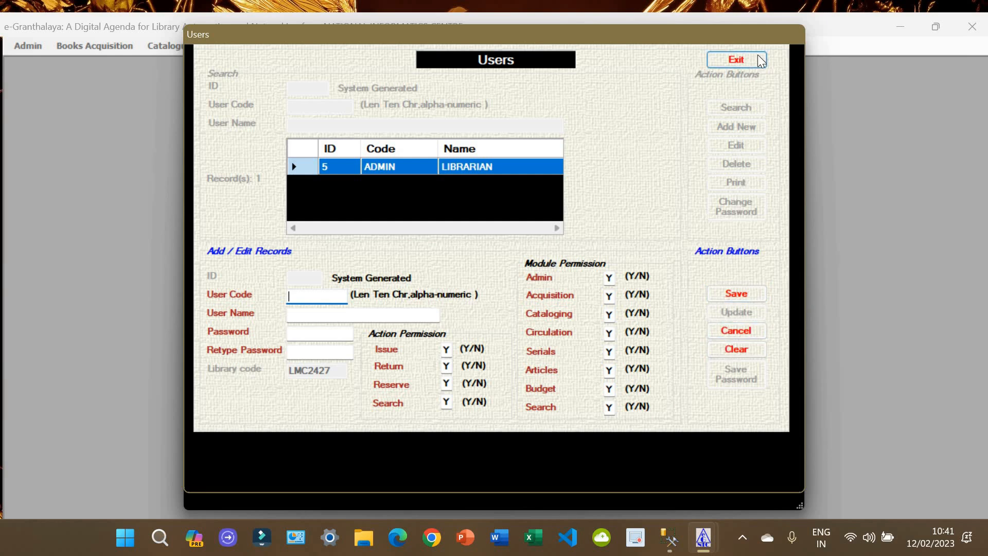
{"action": "left_click", "coordinate": [535, 303]}
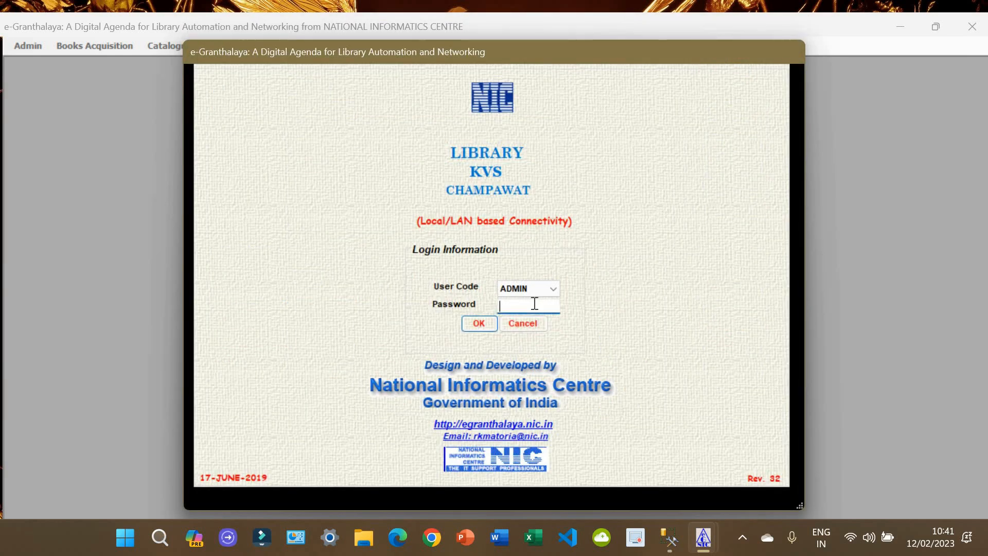
{"action": "type", "text": "**********"}
{"action": "left_click", "coordinate": [487, 326]}
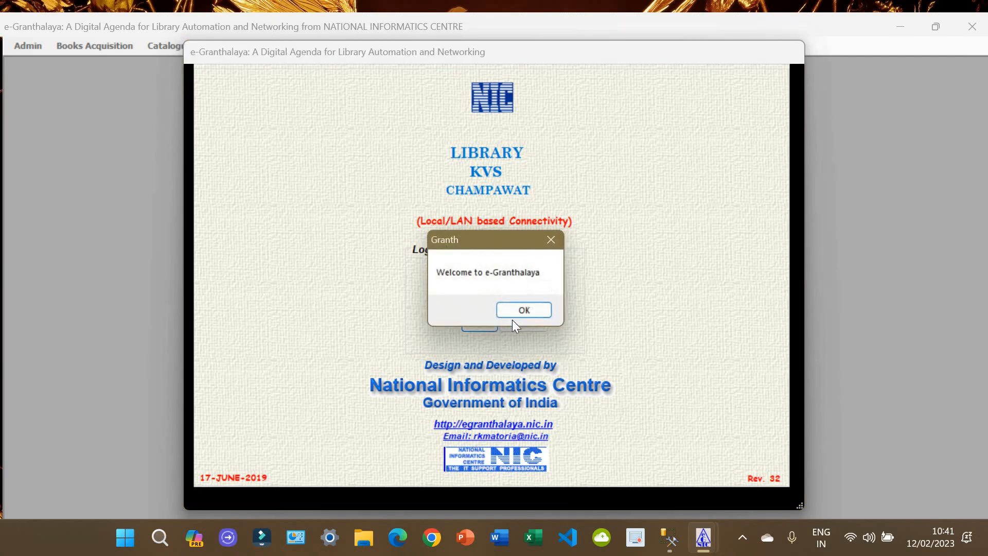
{"action": "left_click", "coordinate": [536, 309]}
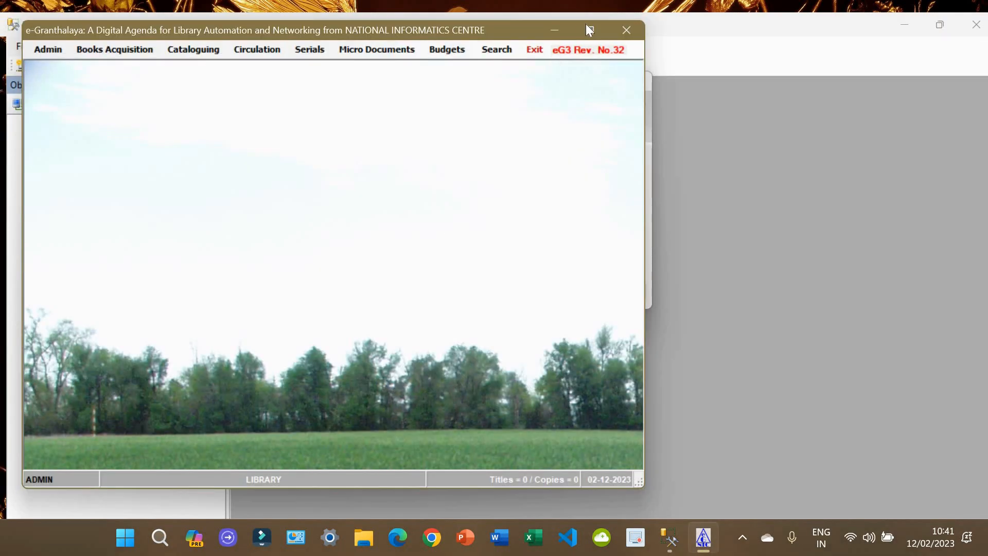
{"action": "left_click", "coordinate": [587, 24]}
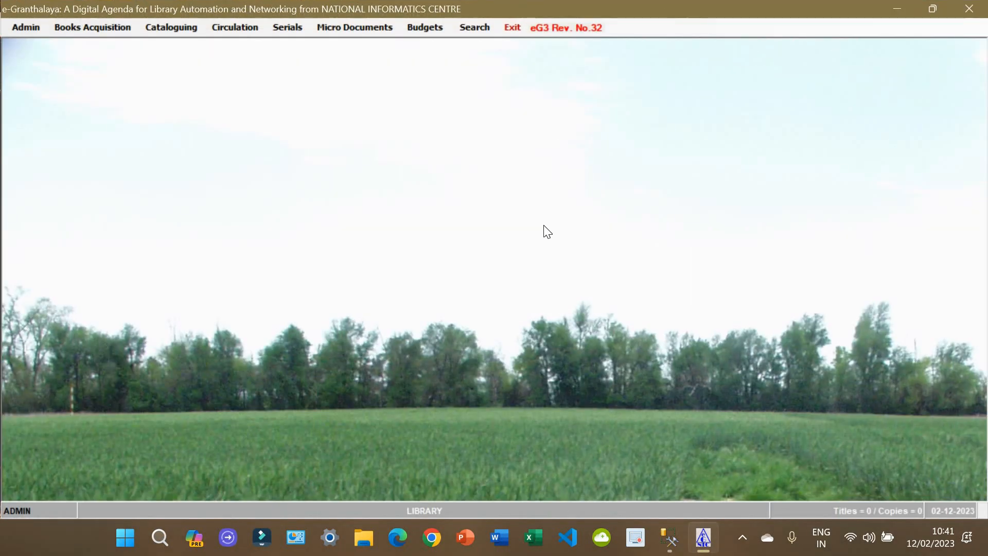